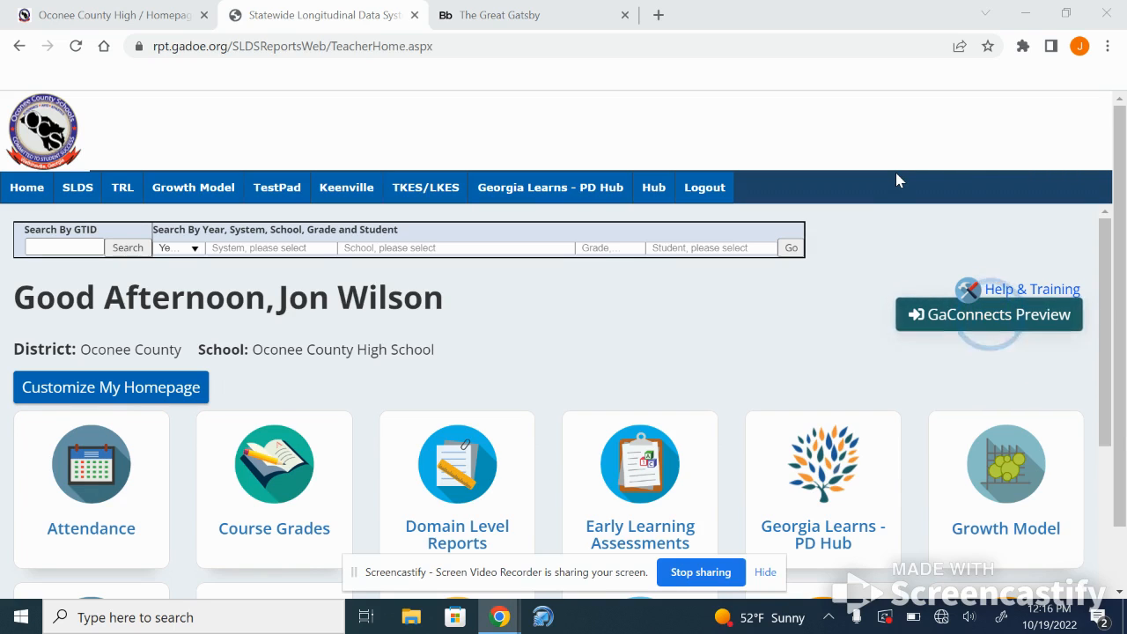
Open the Lexile & Quantile HUB from the SLDS teacher homepage
{"action": "scroll", "coordinate": [896, 180], "scroll_direction": "down", "scroll_amount": 1}
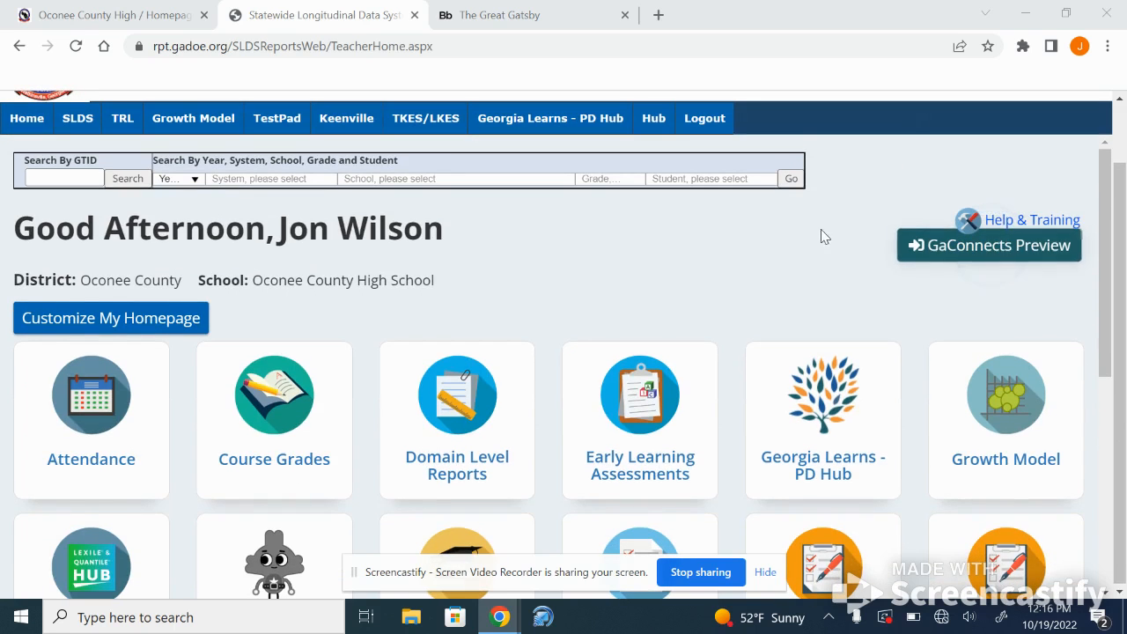
{"action": "scroll", "coordinate": [812, 238], "scroll_direction": "down", "scroll_amount": 1}
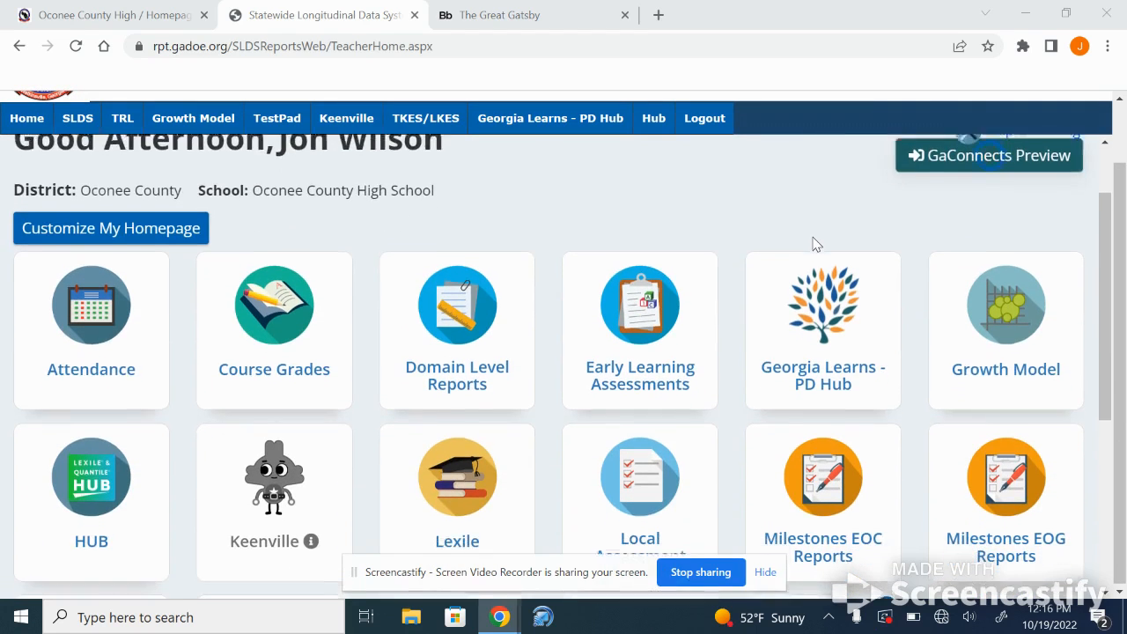
{"action": "scroll", "coordinate": [817, 245], "scroll_direction": "down", "scroll_amount": 1}
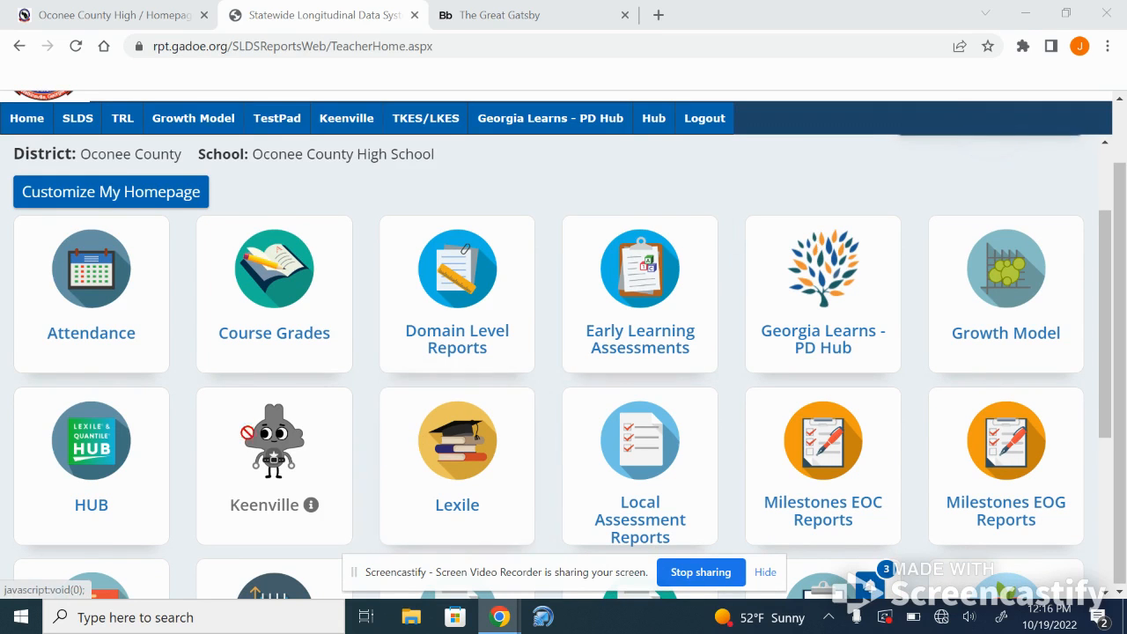
{"action": "scroll", "coordinate": [326, 340], "scroll_direction": "down", "scroll_amount": 1}
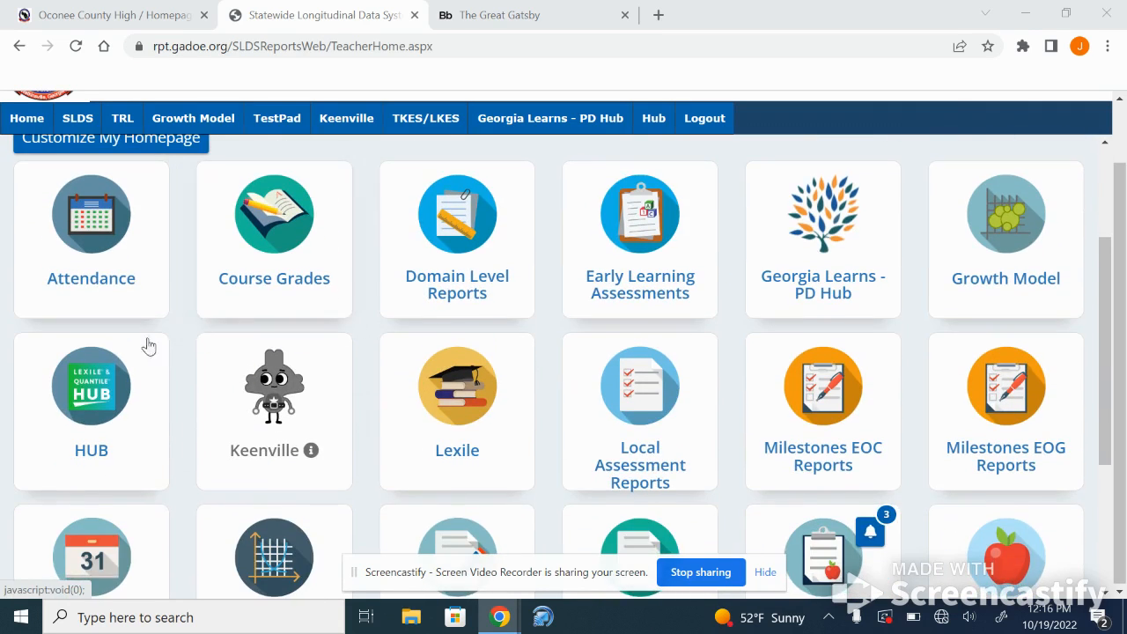
{"action": "left_click", "coordinate": [120, 404]}
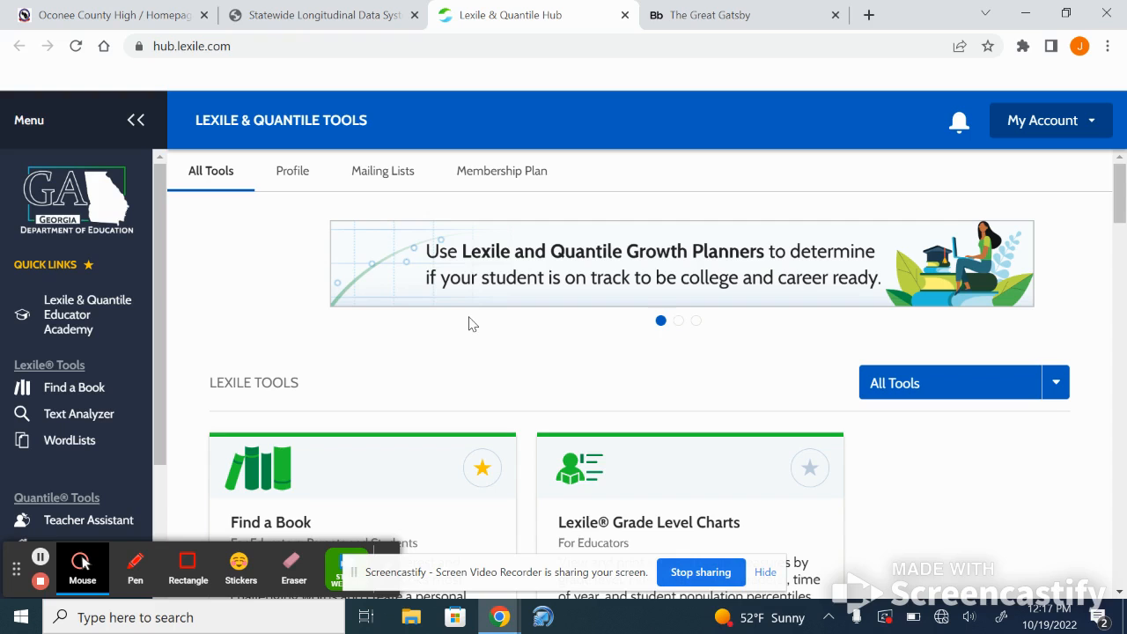
Open the Lexile Grade Level Charts tool from the Lexile tools
{"action": "scroll", "coordinate": [468, 324], "scroll_direction": "down", "scroll_amount": 2}
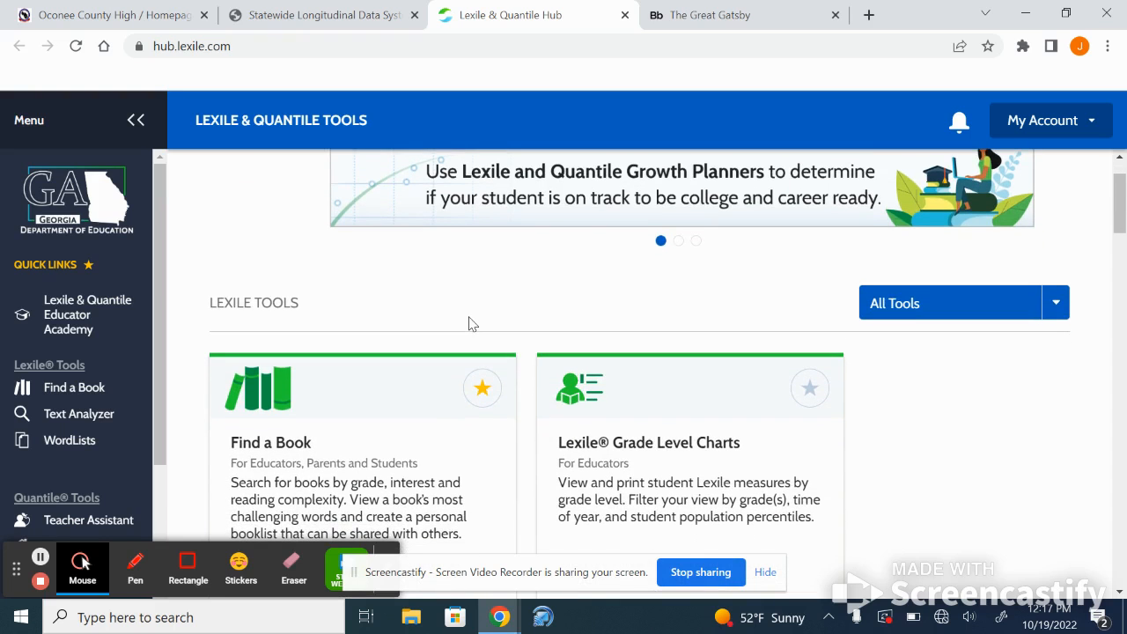
{"action": "scroll", "coordinate": [468, 324], "scroll_direction": "down", "scroll_amount": 2}
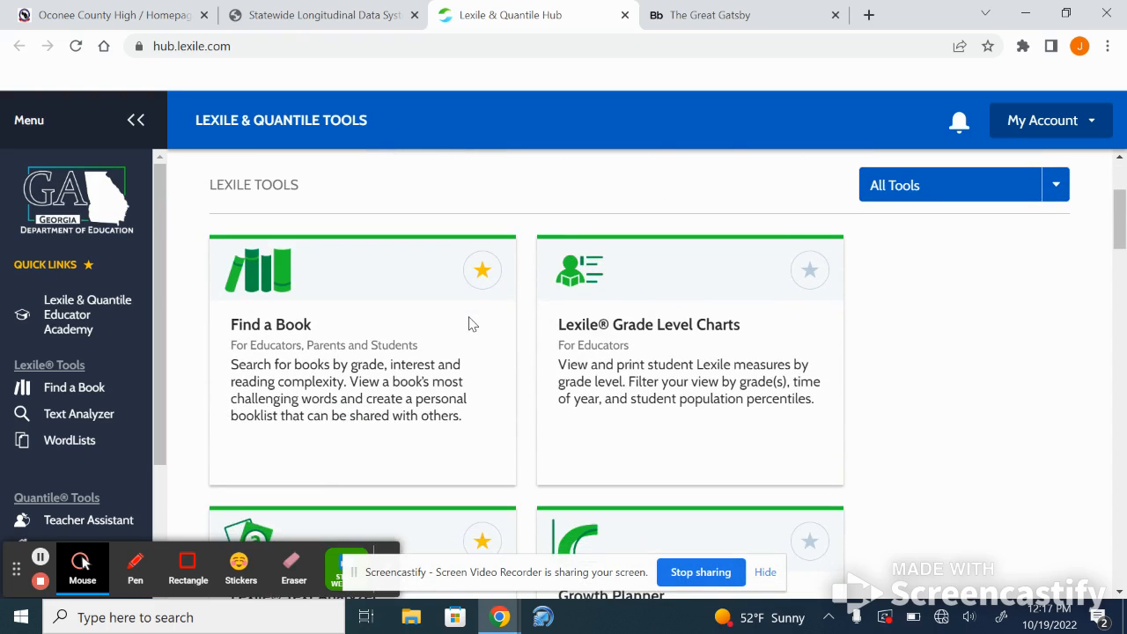
{"action": "left_click", "coordinate": [636, 327]}
Filter the Lexile student measures chart to grade 9
{"action": "scroll", "coordinate": [636, 328], "scroll_direction": "down", "scroll_amount": 3}
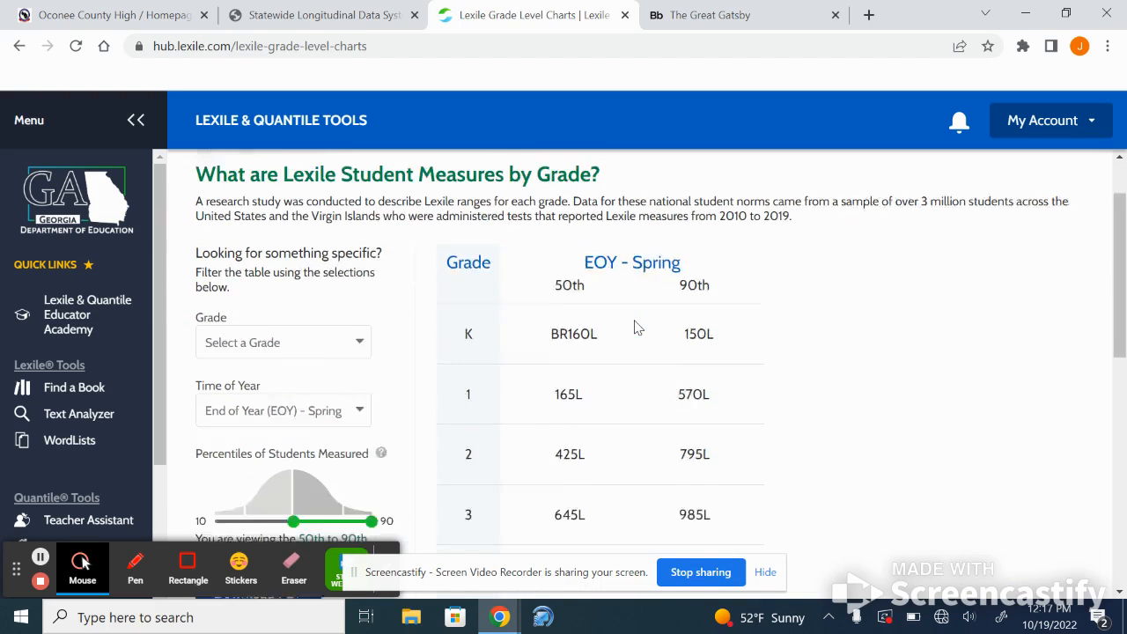
{"action": "left_click", "coordinate": [327, 297]}
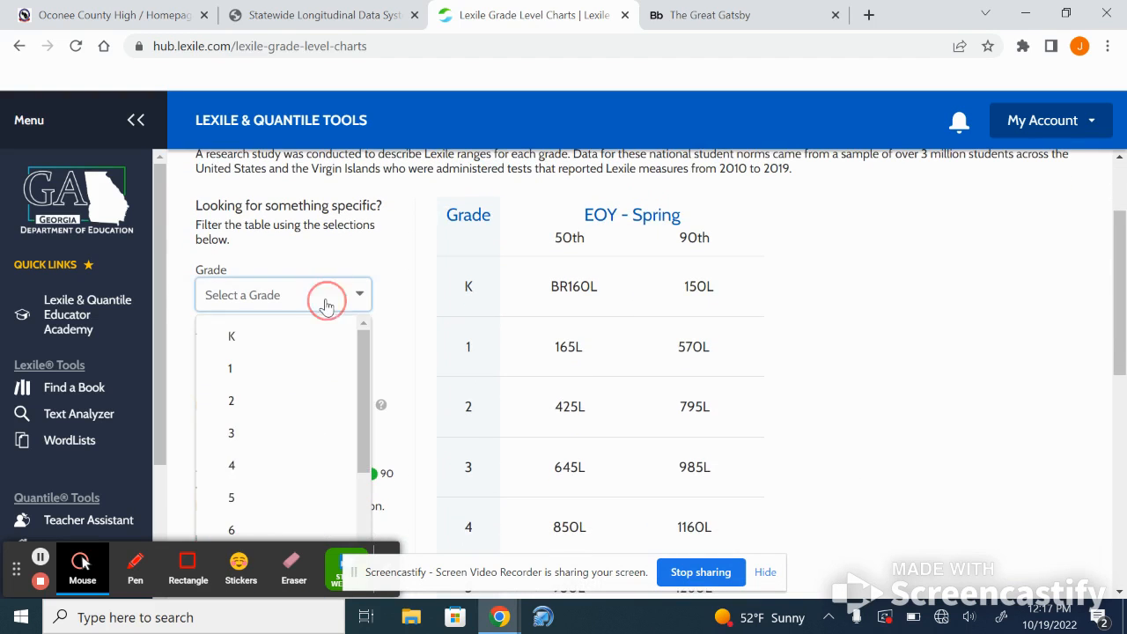
{"action": "scroll", "coordinate": [292, 447], "scroll_direction": "down", "scroll_amount": 2}
{"action": "left_click", "coordinate": [281, 465]}
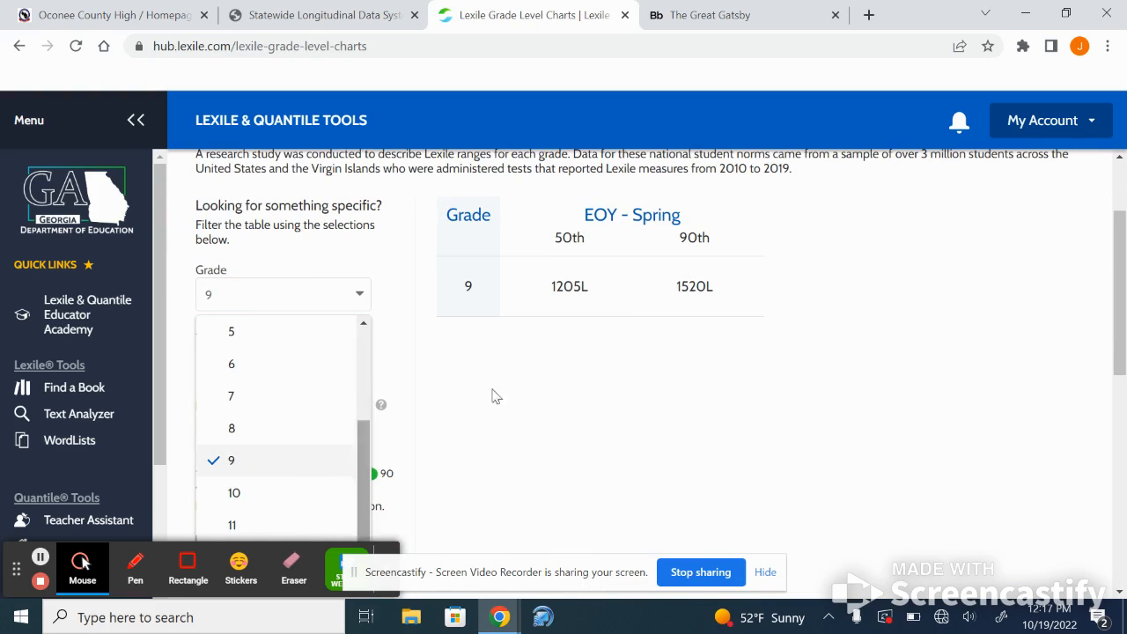
{"action": "left_click", "coordinate": [514, 389]}
Add Beginning of Year (BOY) - Fall to the time-of-year selection of the grade chart
{"action": "left_click", "coordinate": [311, 367]}
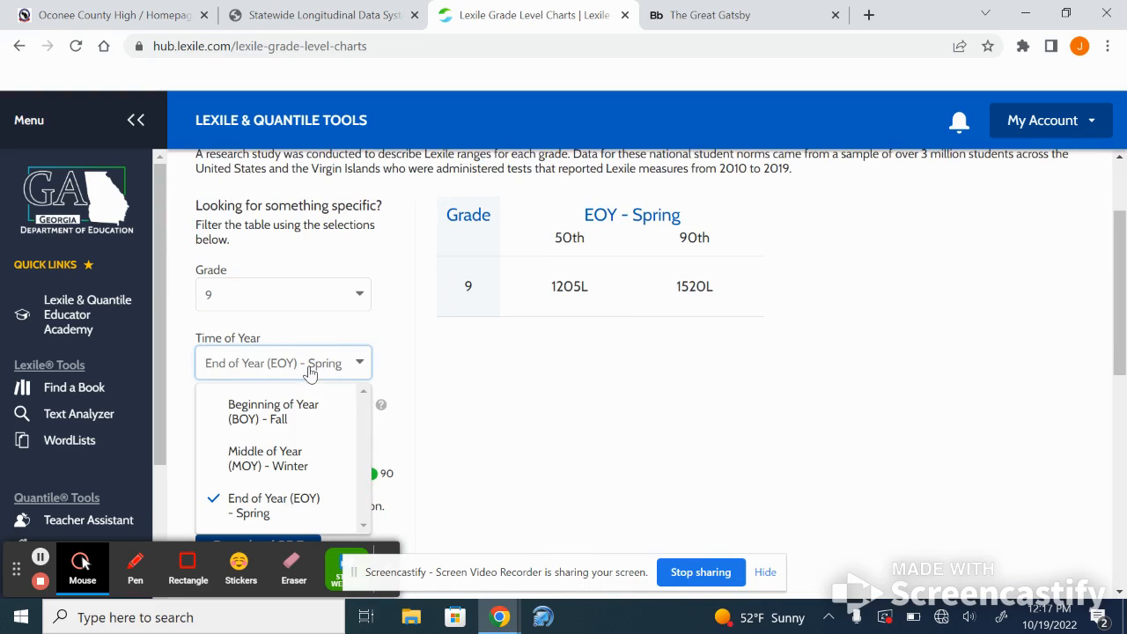
{"action": "left_click", "coordinate": [289, 416]}
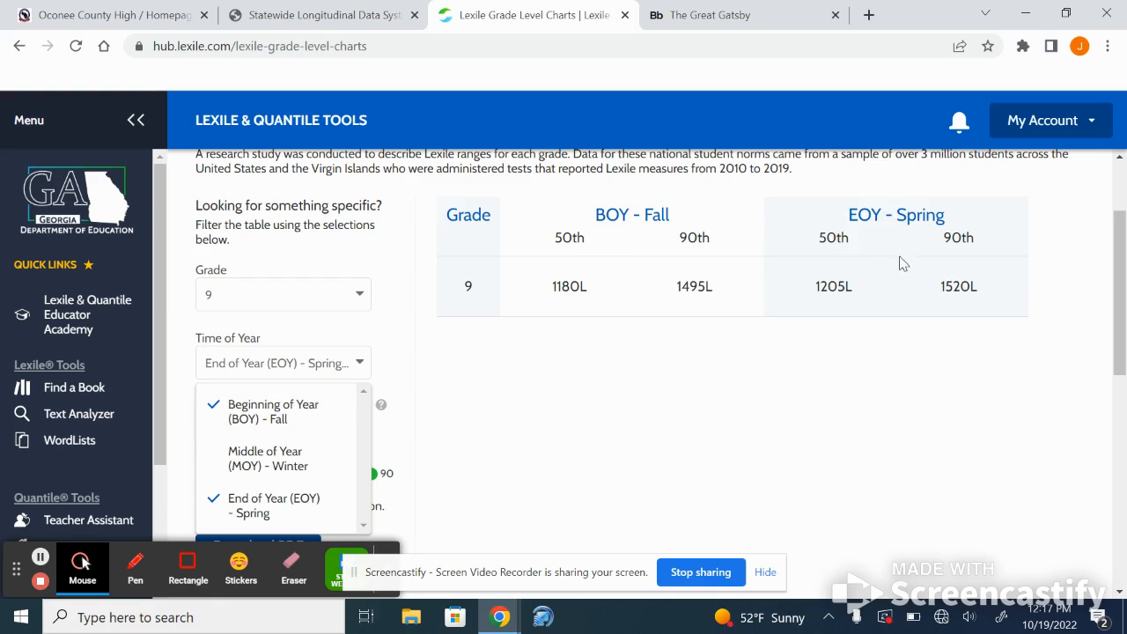
{"action": "scroll", "coordinate": [674, 310], "scroll_direction": "down", "scroll_amount": 1}
{"action": "scroll", "coordinate": [674, 309], "scroll_direction": "up", "scroll_amount": 2}
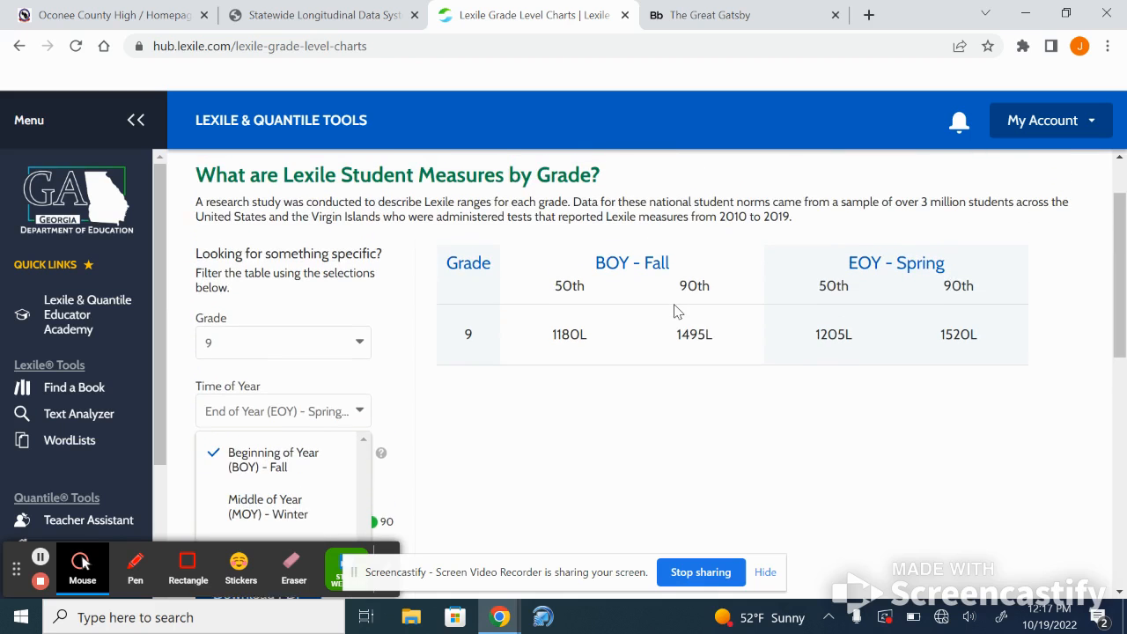
Return to the hub's tool overview and look through the descriptions of the available Lexile and Quantile tools
{"action": "left_click", "coordinate": [21, 48]}
{"action": "scroll", "coordinate": [357, 328], "scroll_direction": "down", "scroll_amount": 3}
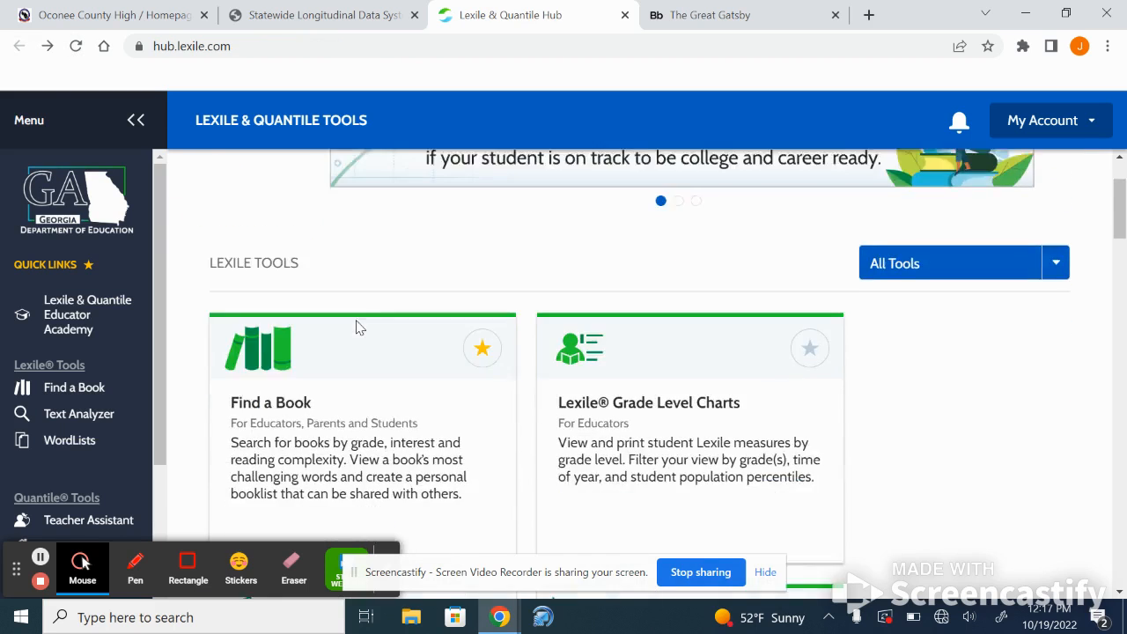
{"action": "scroll", "coordinate": [356, 328], "scroll_direction": "down", "scroll_amount": 2}
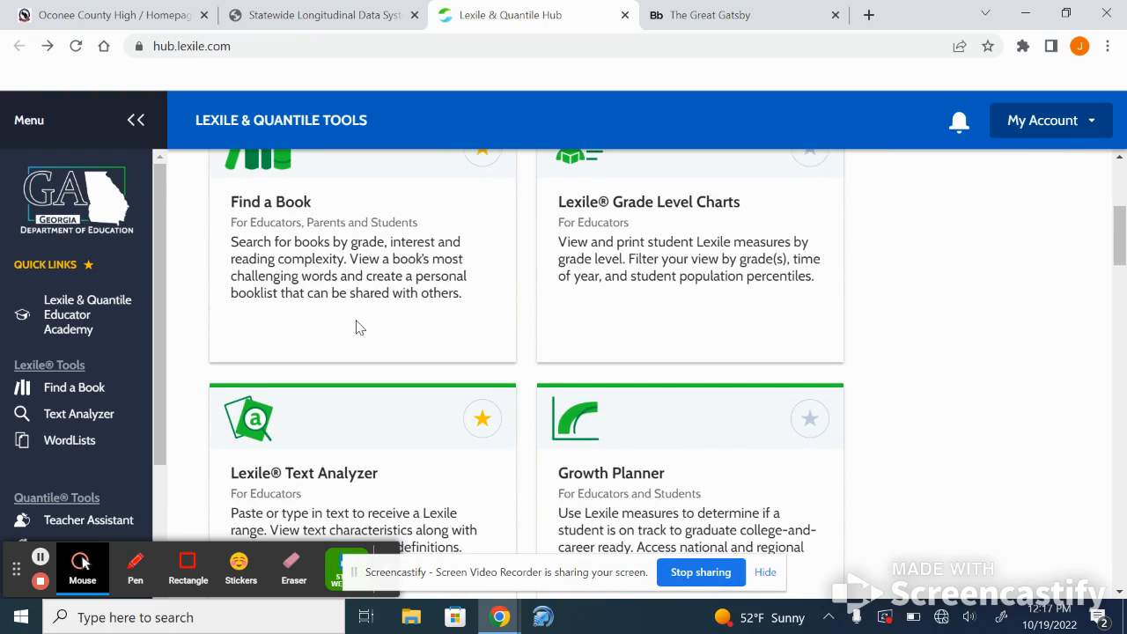
{"action": "scroll", "coordinate": [357, 327], "scroll_direction": "down", "scroll_amount": 4}
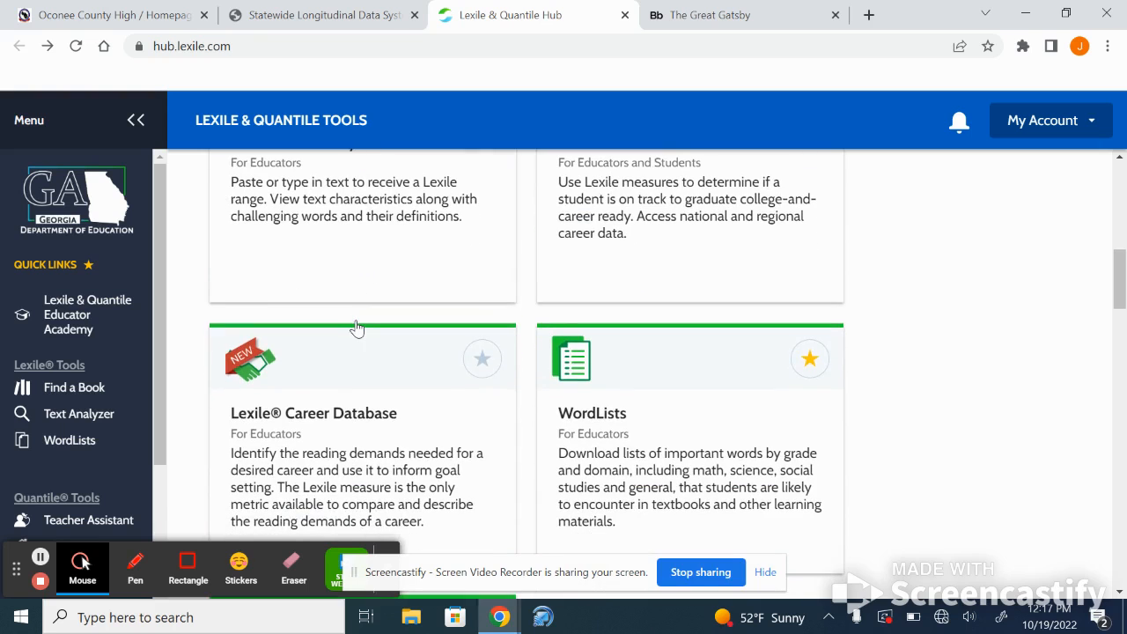
{"action": "scroll", "coordinate": [357, 327], "scroll_direction": "up", "scroll_amount": 5}
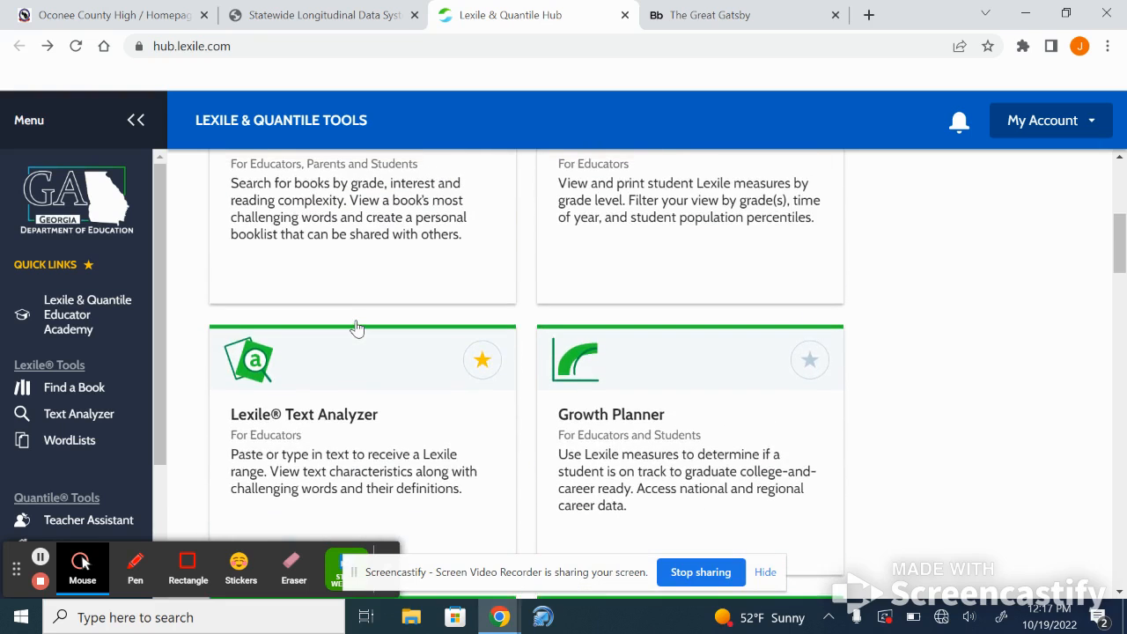
{"action": "scroll", "coordinate": [356, 328], "scroll_direction": "down", "scroll_amount": 1}
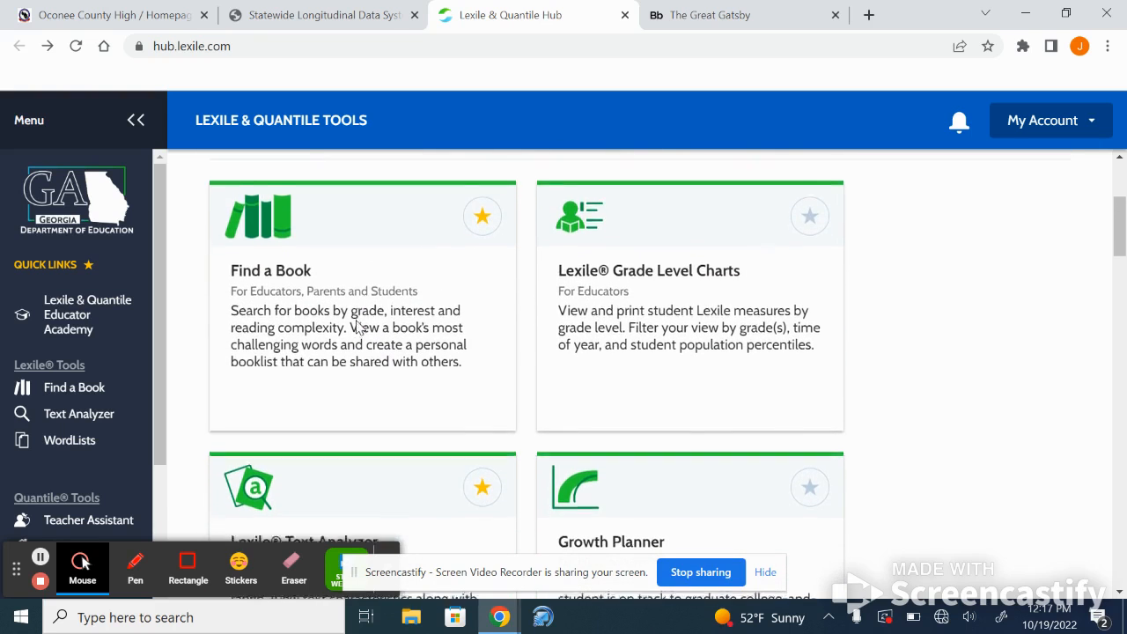
{"action": "scroll", "coordinate": [356, 328], "scroll_direction": "down", "scroll_amount": 4}
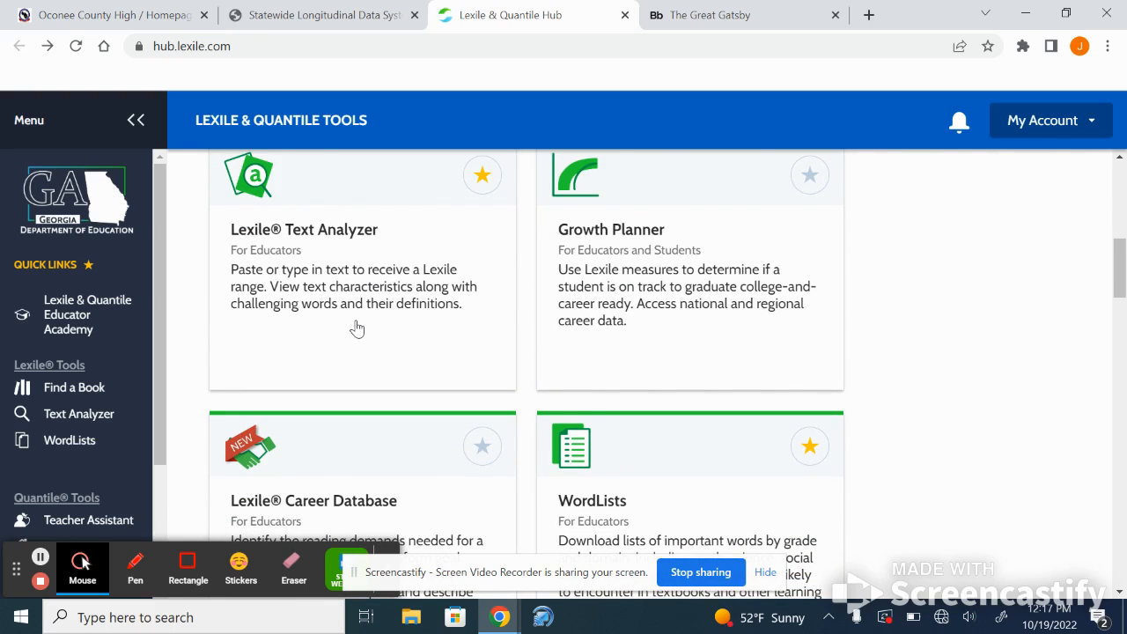
{"action": "scroll", "coordinate": [356, 328], "scroll_direction": "down", "scroll_amount": 2}
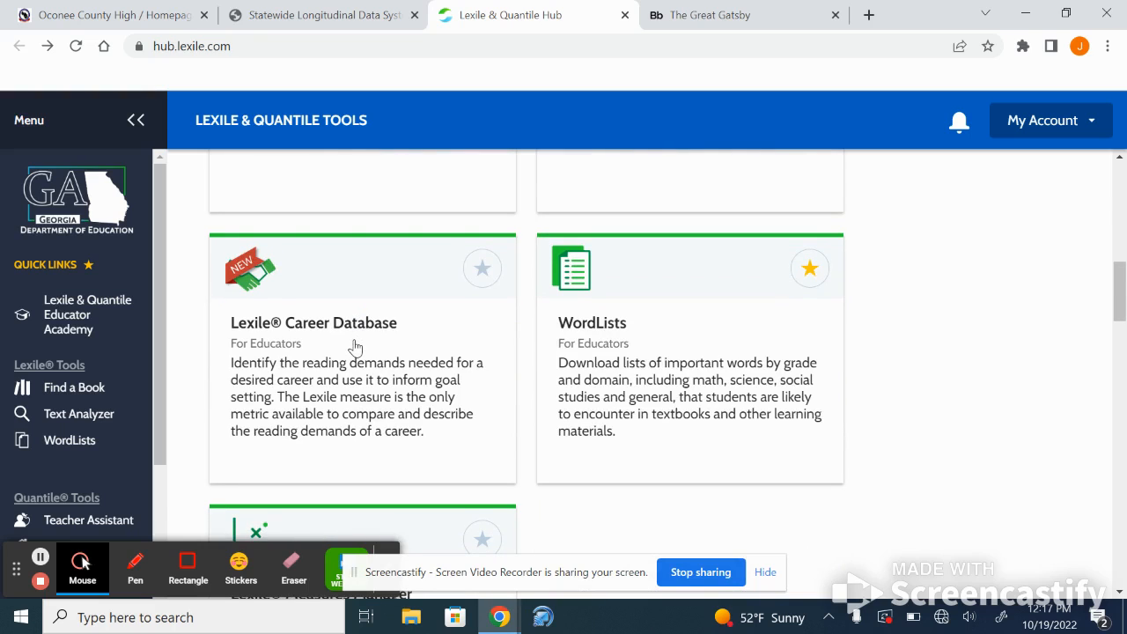
{"action": "scroll", "coordinate": [355, 346], "scroll_direction": "down", "scroll_amount": 7}
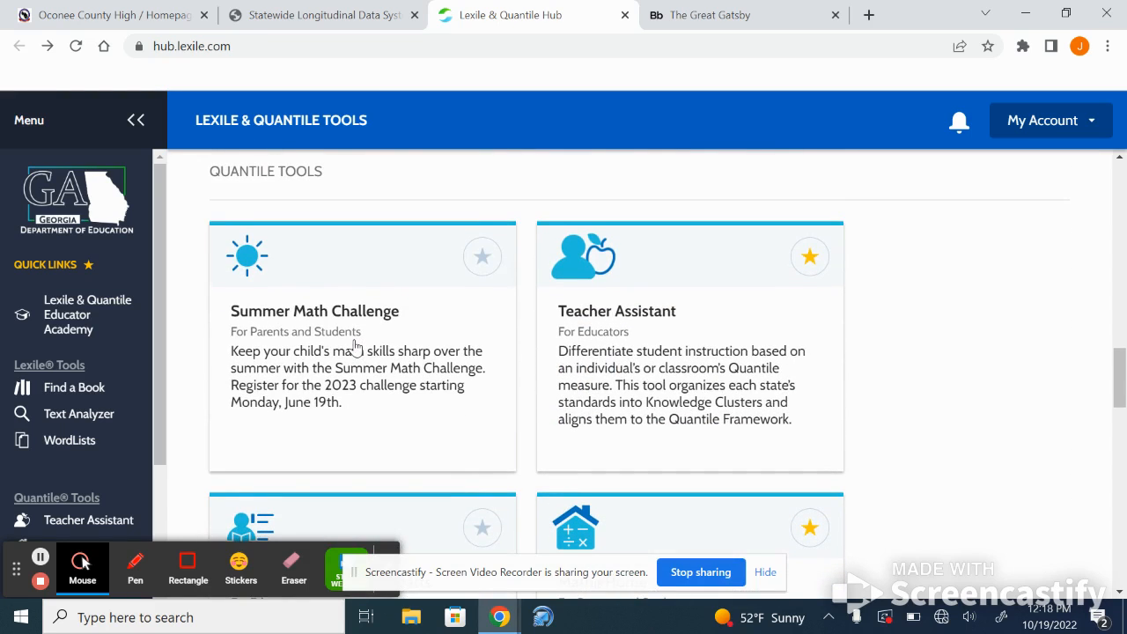
{"action": "scroll", "coordinate": [355, 346], "scroll_direction": "down", "scroll_amount": 2}
{"action": "scroll", "coordinate": [356, 344], "scroll_direction": "up", "scroll_amount": 8}
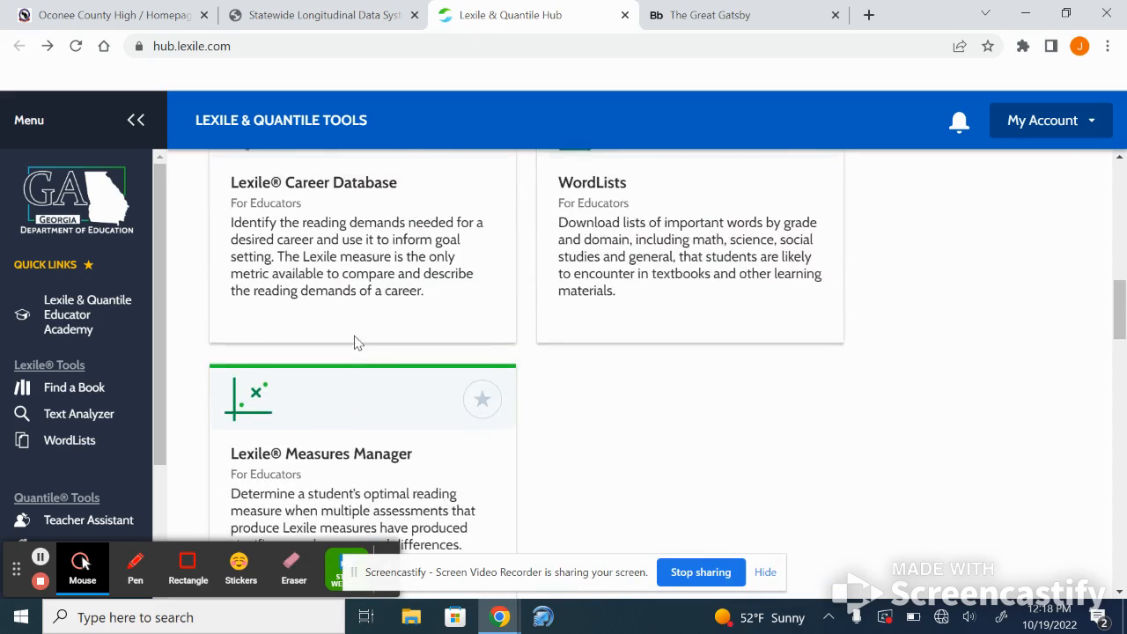
{"action": "scroll", "coordinate": [354, 342], "scroll_direction": "up", "scroll_amount": 5}
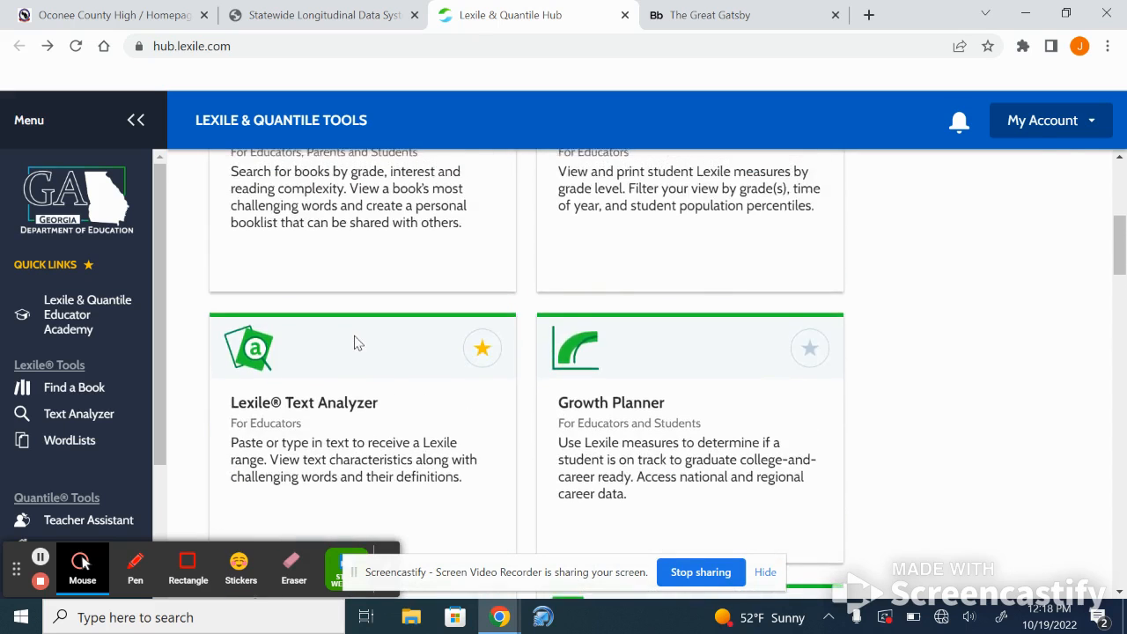
Open the Find a Book tool and look over its quick, grade and measure search options
{"action": "scroll", "coordinate": [354, 343], "scroll_direction": "up", "scroll_amount": 2}
{"action": "left_click", "coordinate": [293, 302]}
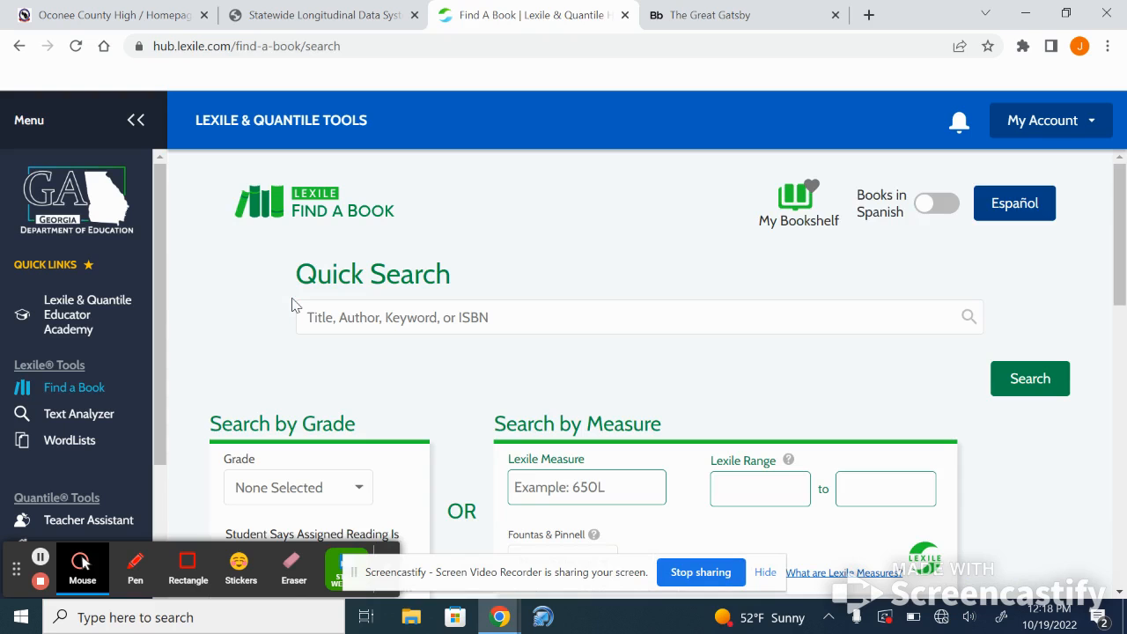
{"action": "scroll", "coordinate": [293, 304], "scroll_direction": "down", "scroll_amount": 3}
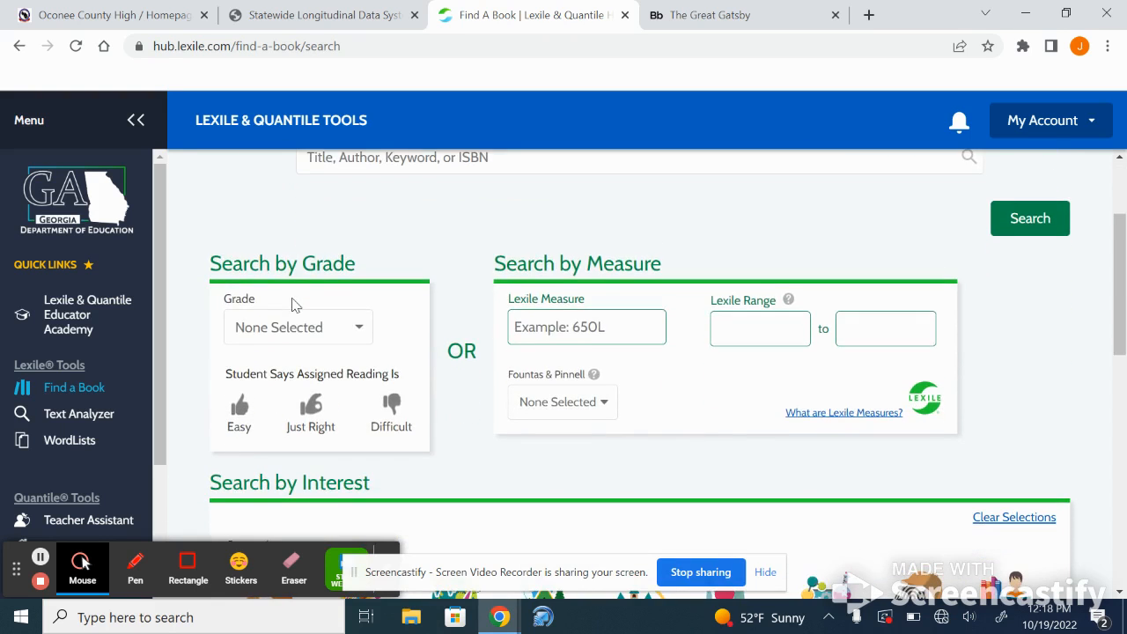
{"action": "scroll", "coordinate": [295, 305], "scroll_direction": "up", "scroll_amount": 2}
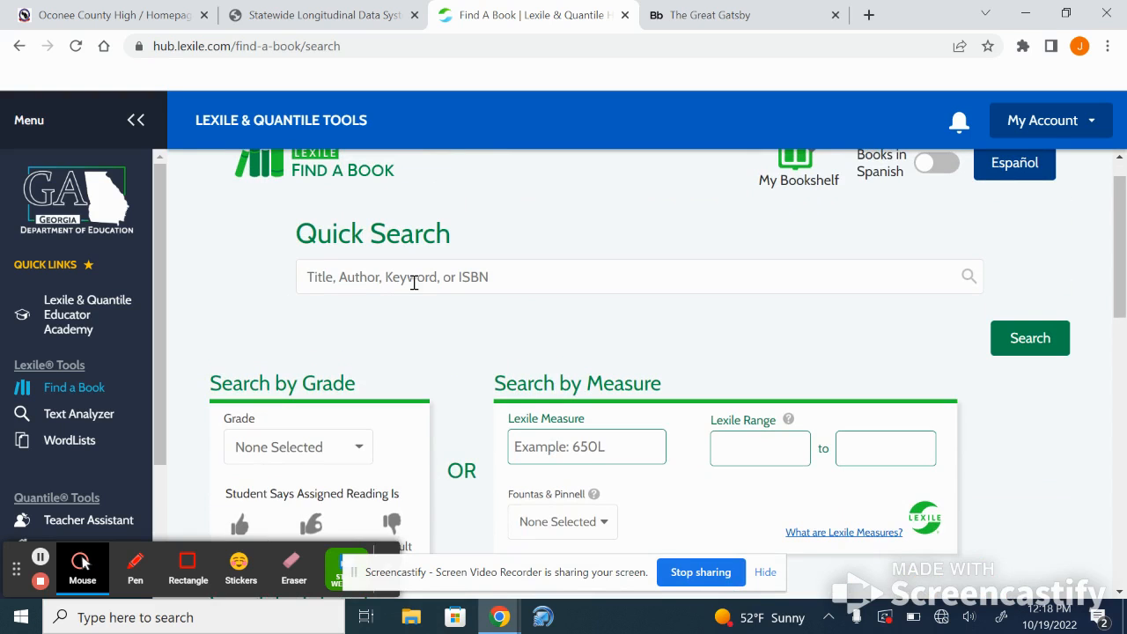
Set the book search grade to 10 and try the Easy rating for the student's assigned reading
{"action": "scroll", "coordinate": [414, 282], "scroll_direction": "down", "scroll_amount": 3}
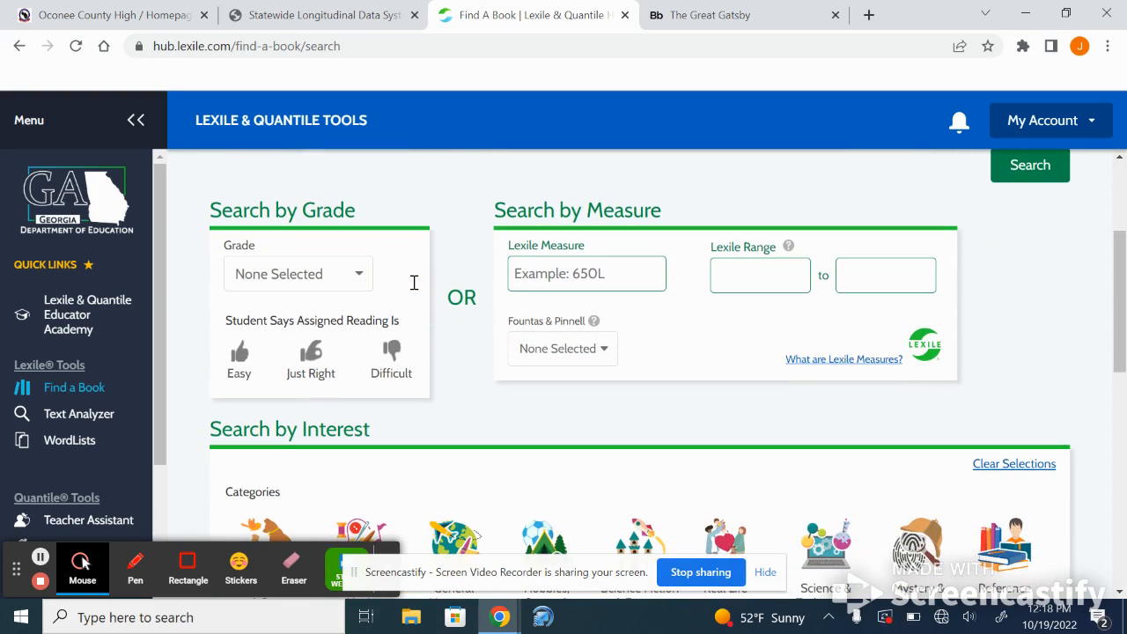
{"action": "left_click", "coordinate": [330, 275]}
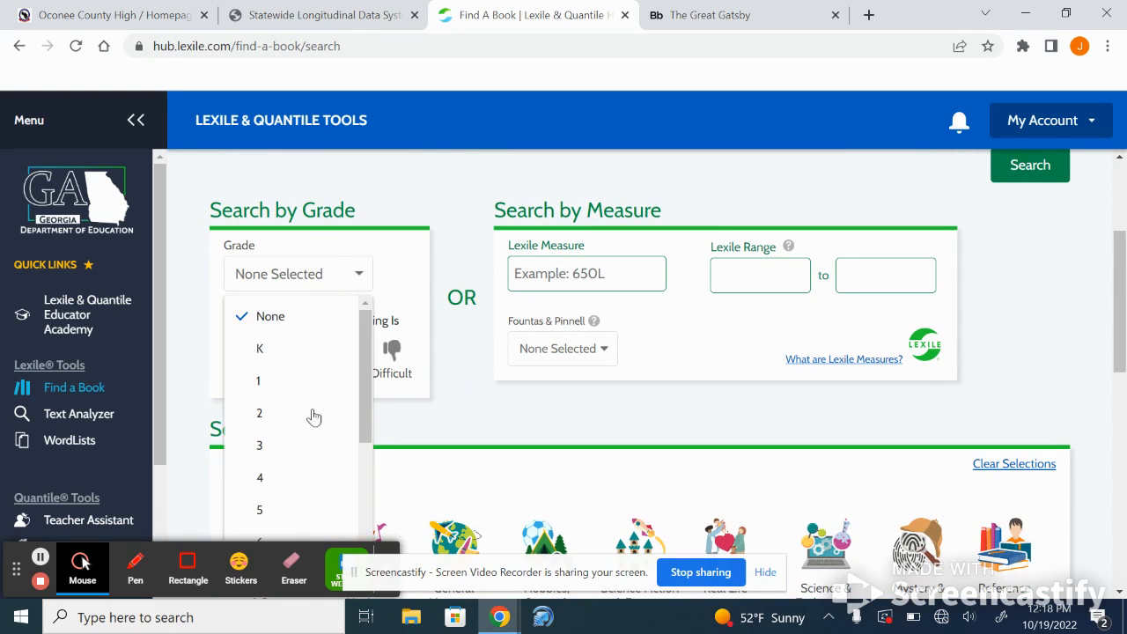
{"action": "scroll", "coordinate": [304, 436], "scroll_direction": "down", "scroll_amount": 2}
{"action": "left_click", "coordinate": [297, 475]}
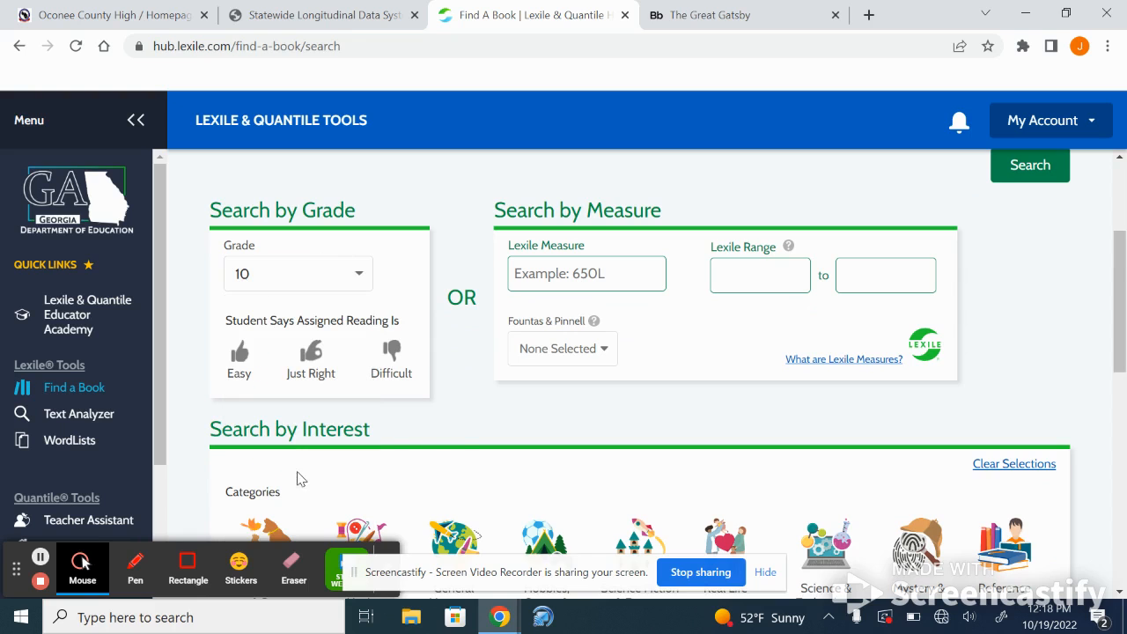
{"action": "scroll", "coordinate": [482, 424], "scroll_direction": "down", "scroll_amount": 1}
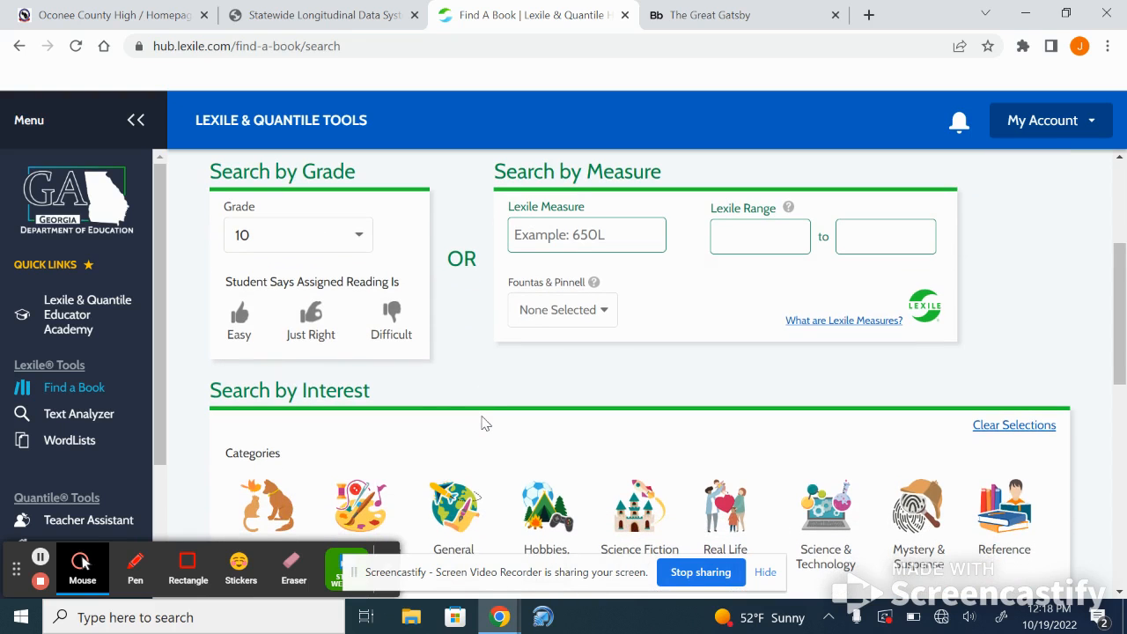
{"action": "left_click", "coordinate": [242, 334]}
{"action": "left_click", "coordinate": [240, 337]}
Choose the Mystery & Suspense interest category and limit the book type to Fiction
{"action": "scroll", "coordinate": [788, 305], "scroll_direction": "down", "scroll_amount": 3}
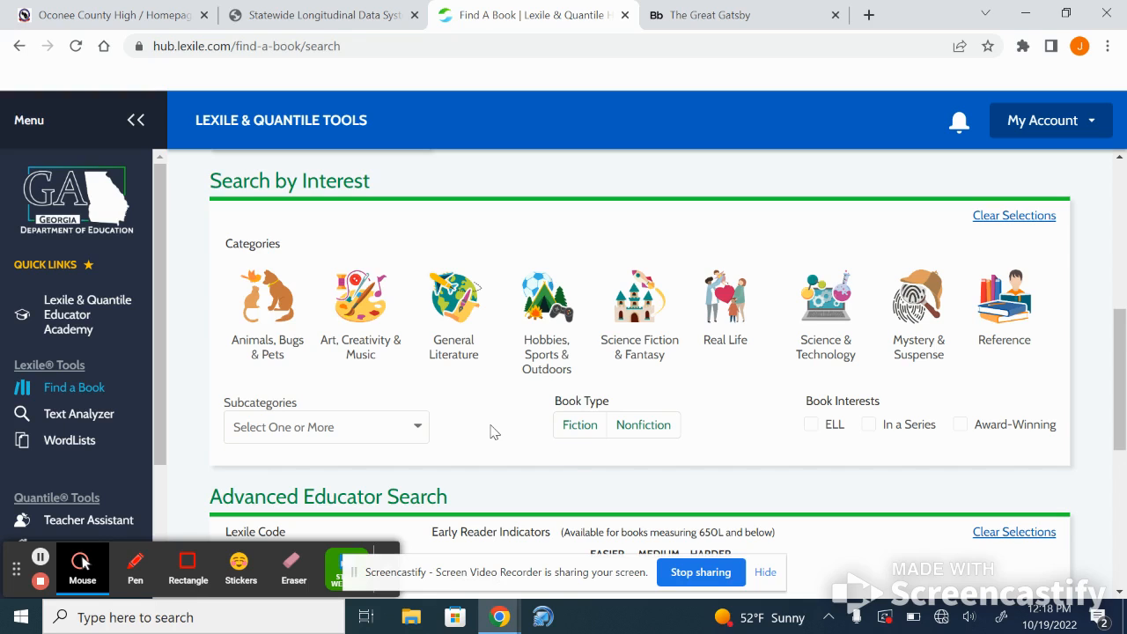
{"action": "left_click", "coordinate": [905, 344]}
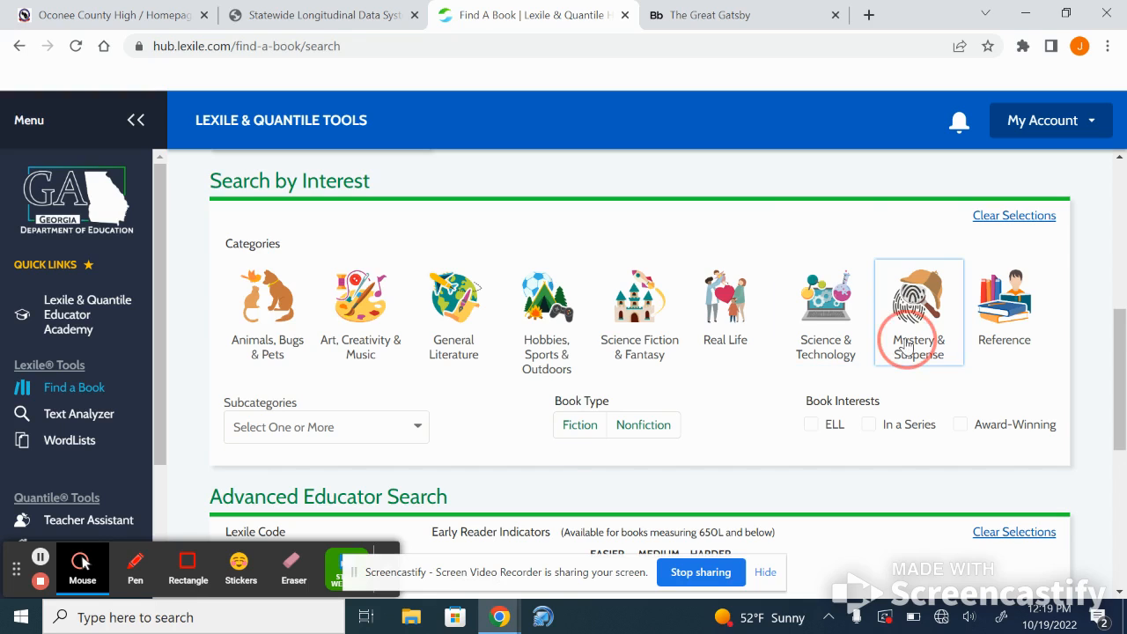
{"action": "left_click", "coordinate": [587, 430]}
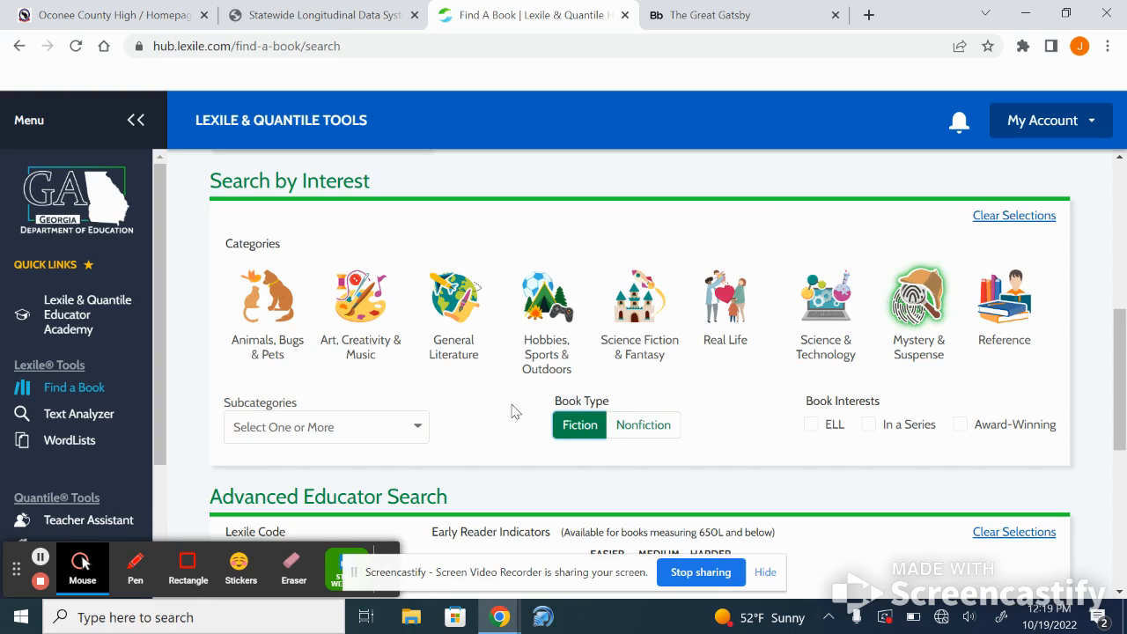
Select the Thriller subcategory for the interest search
{"action": "left_click", "coordinate": [407, 440]}
{"action": "scroll", "coordinate": [486, 414], "scroll_direction": "down", "scroll_amount": 2}
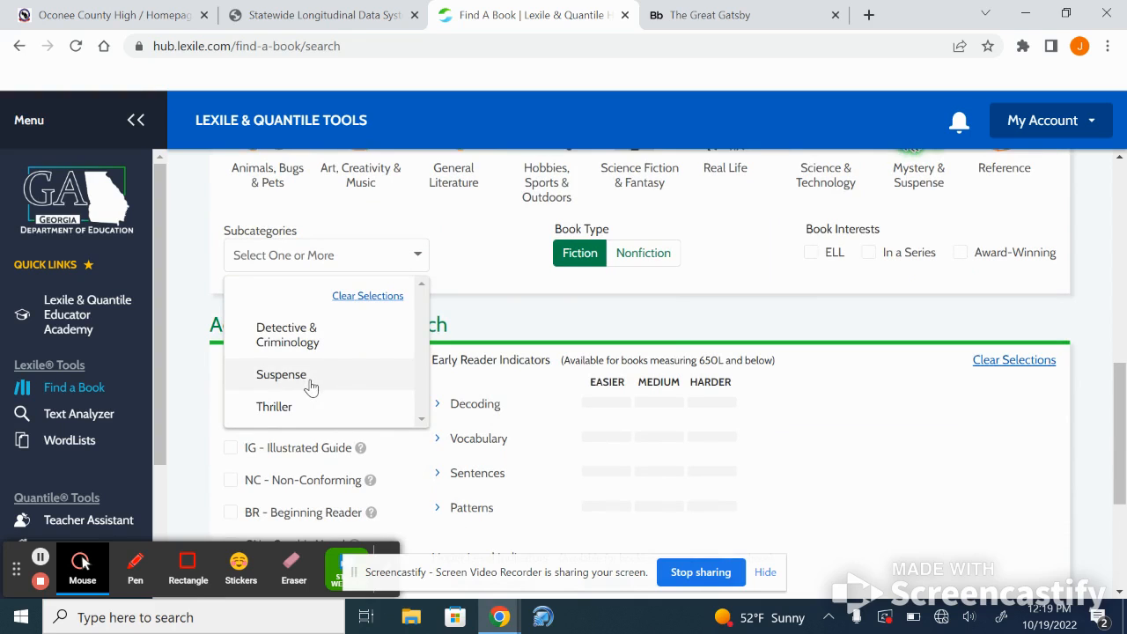
{"action": "left_click", "coordinate": [301, 409]}
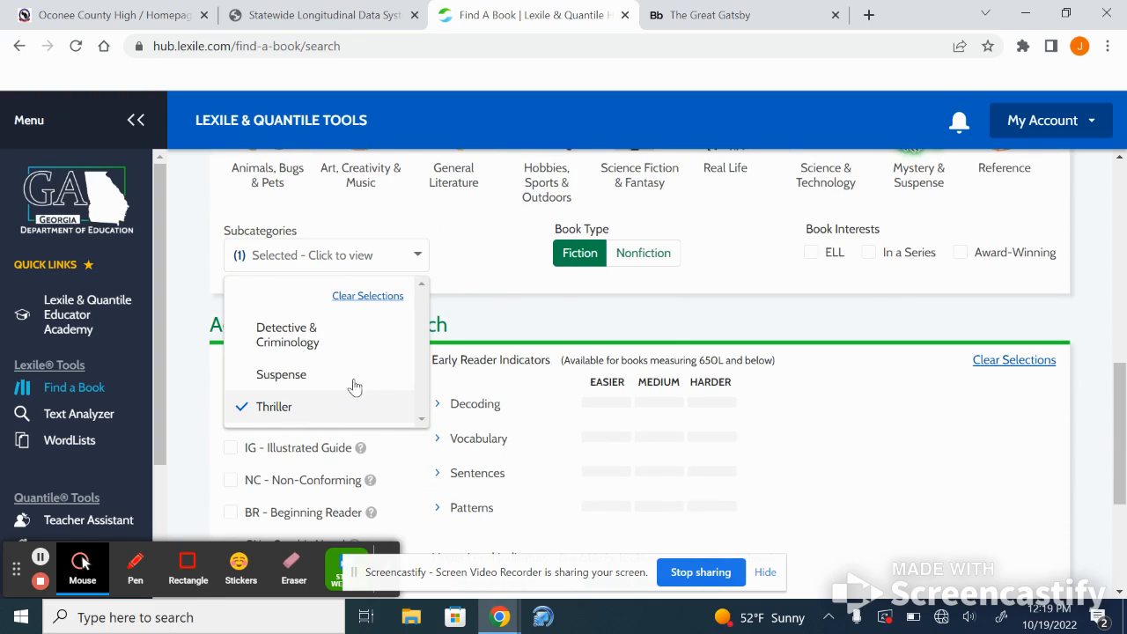
Close the subcategory list and run the book search with the selected grade, category and Fiction filters
{"action": "left_click", "coordinate": [487, 288]}
{"action": "scroll", "coordinate": [490, 293], "scroll_direction": "up", "scroll_amount": 1}
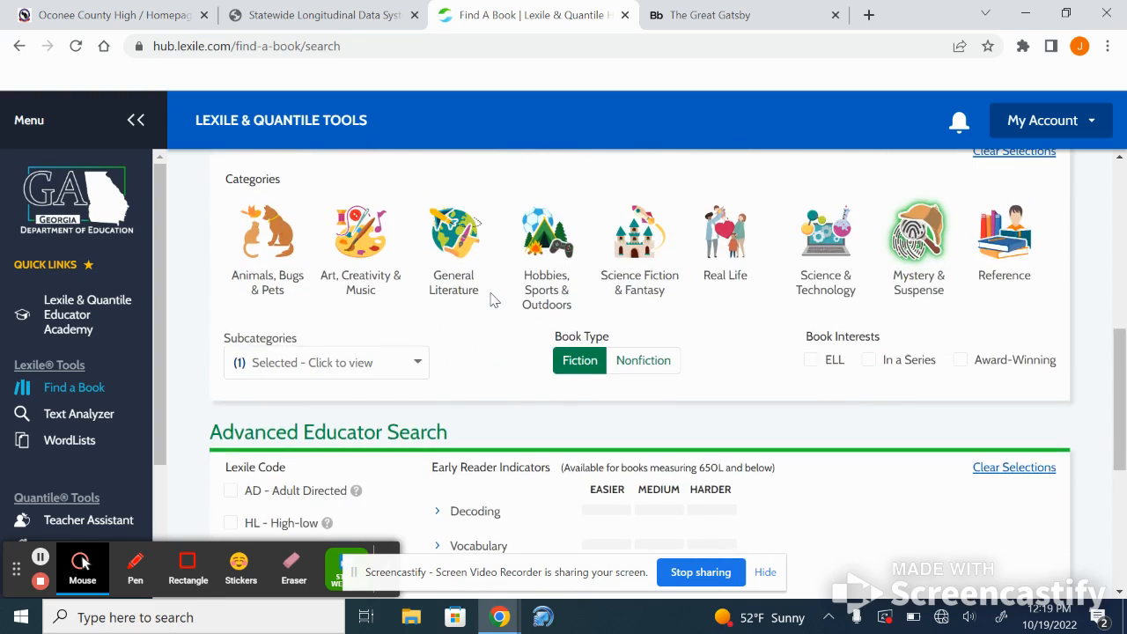
{"action": "left_click", "coordinate": [273, 366]}
{"action": "left_click", "coordinate": [273, 365]}
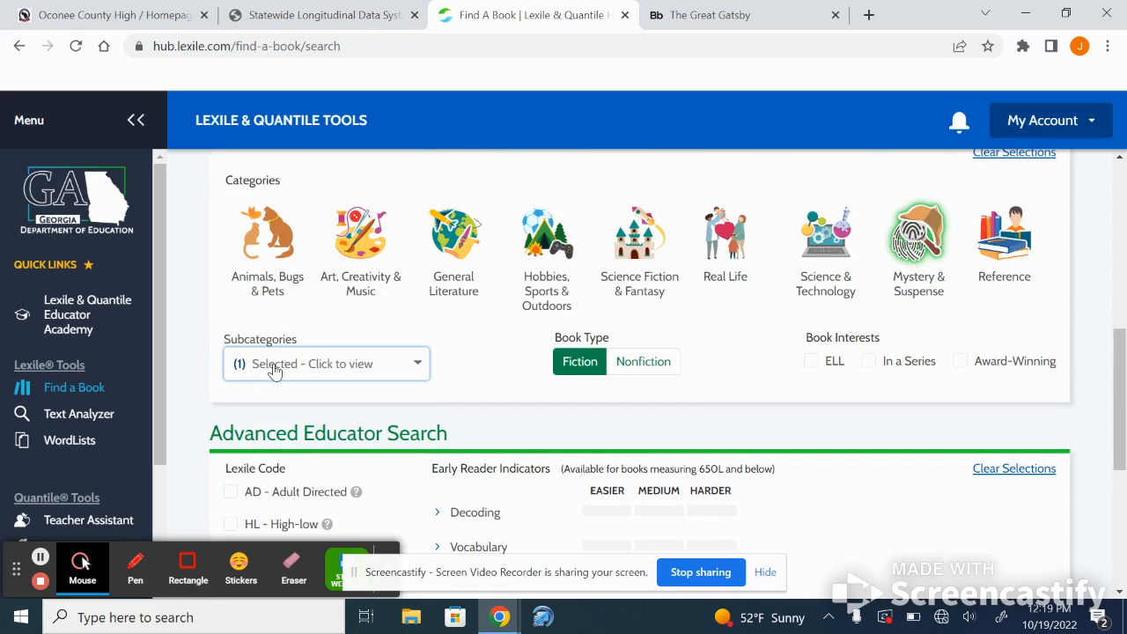
{"action": "scroll", "coordinate": [526, 417], "scroll_direction": "down", "scroll_amount": 4}
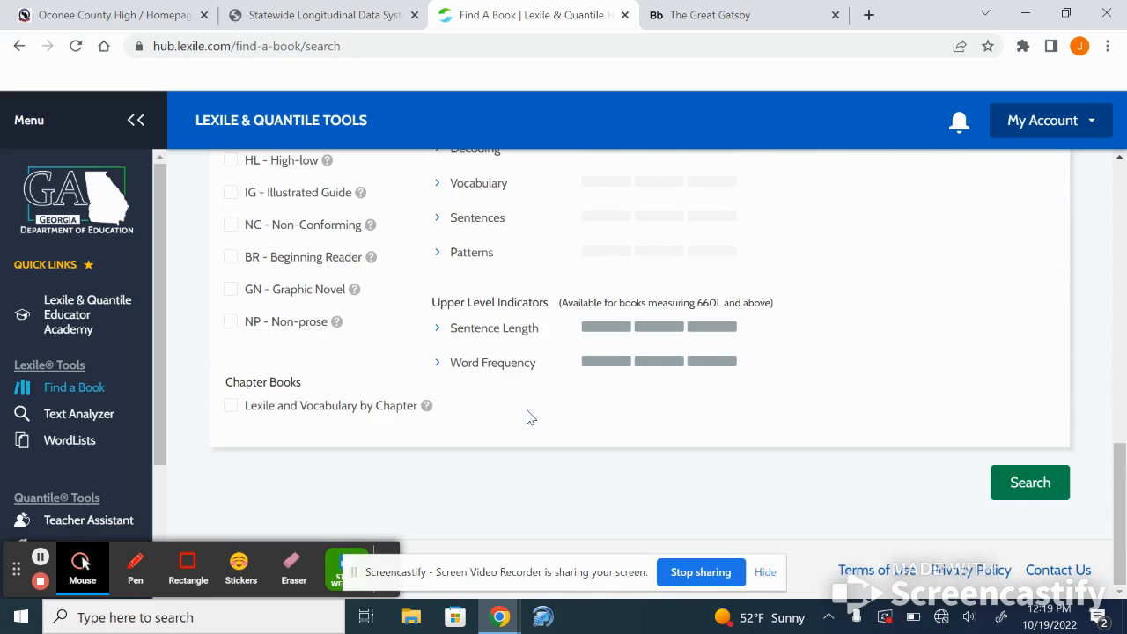
{"action": "left_click", "coordinate": [1045, 484]}
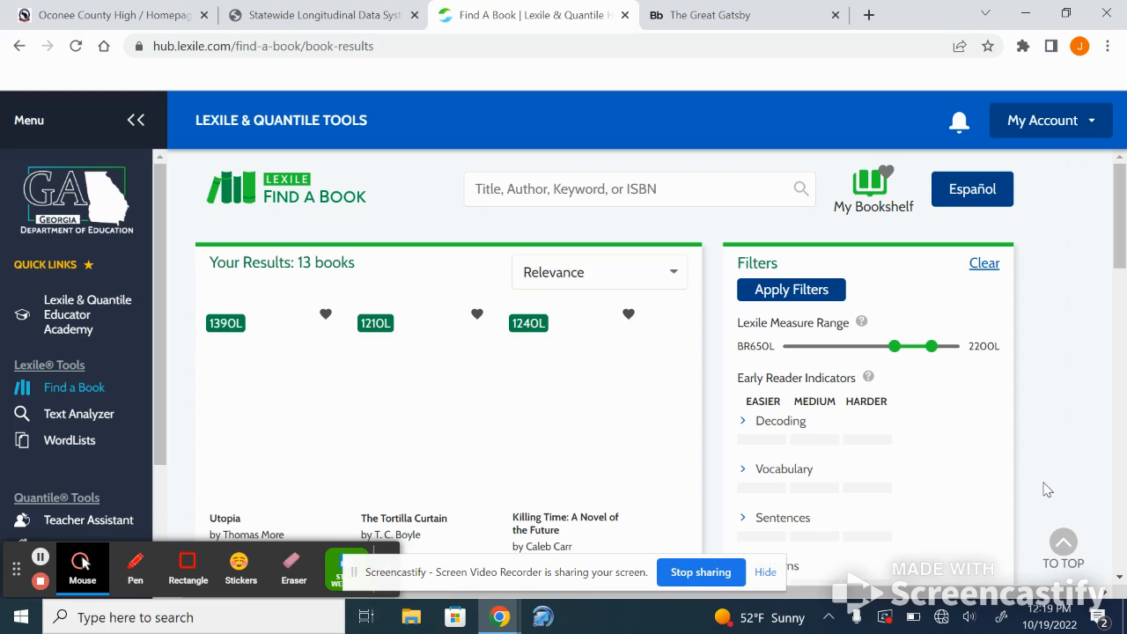
Look through the matching books, previewing their descriptions, and check the Lexile range, category and subcategory filters
{"action": "scroll", "coordinate": [1046, 489], "scroll_direction": "down", "scroll_amount": 1}
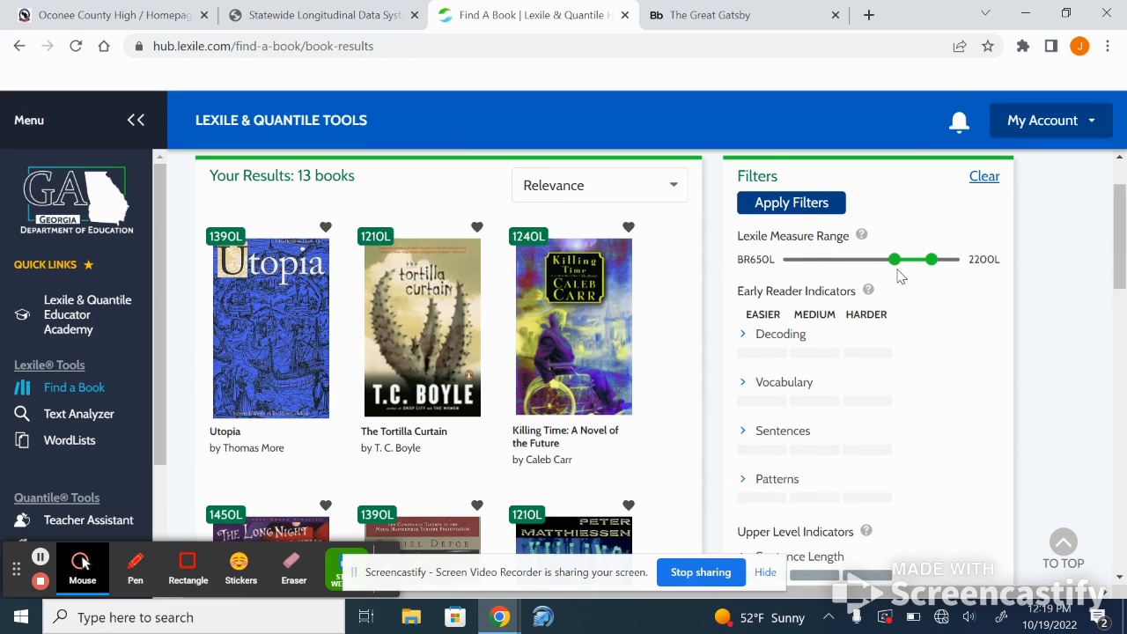
{"action": "scroll", "coordinate": [989, 377], "scroll_direction": "down", "scroll_amount": 2}
{"action": "scroll", "coordinate": [989, 378], "scroll_direction": "up", "scroll_amount": 2}
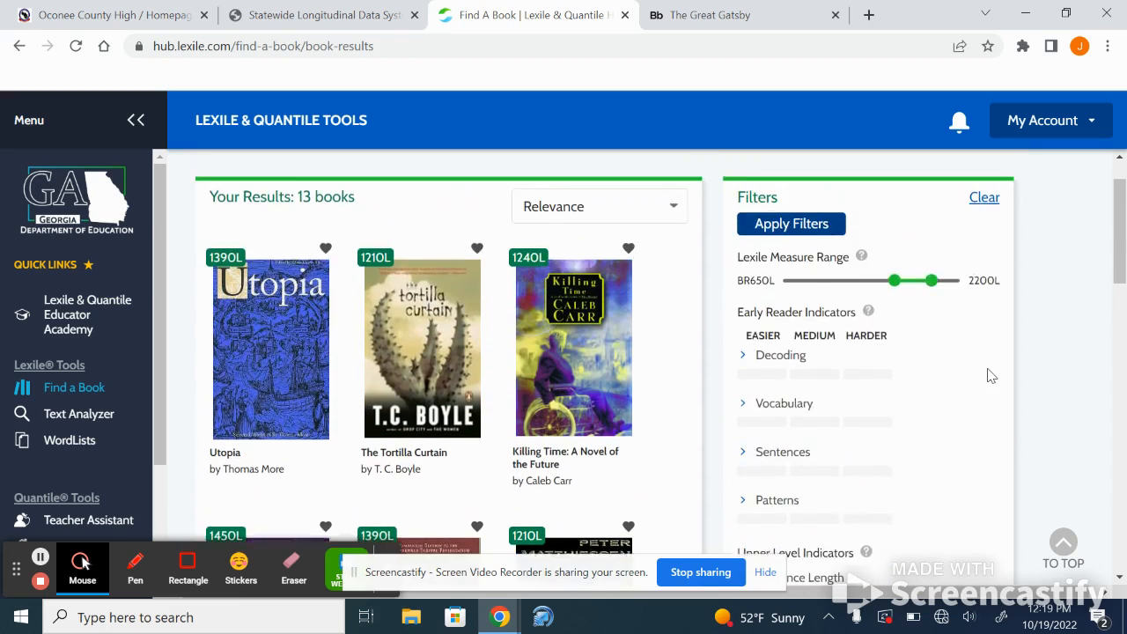
{"action": "scroll", "coordinate": [989, 375], "scroll_direction": "down", "scroll_amount": 1}
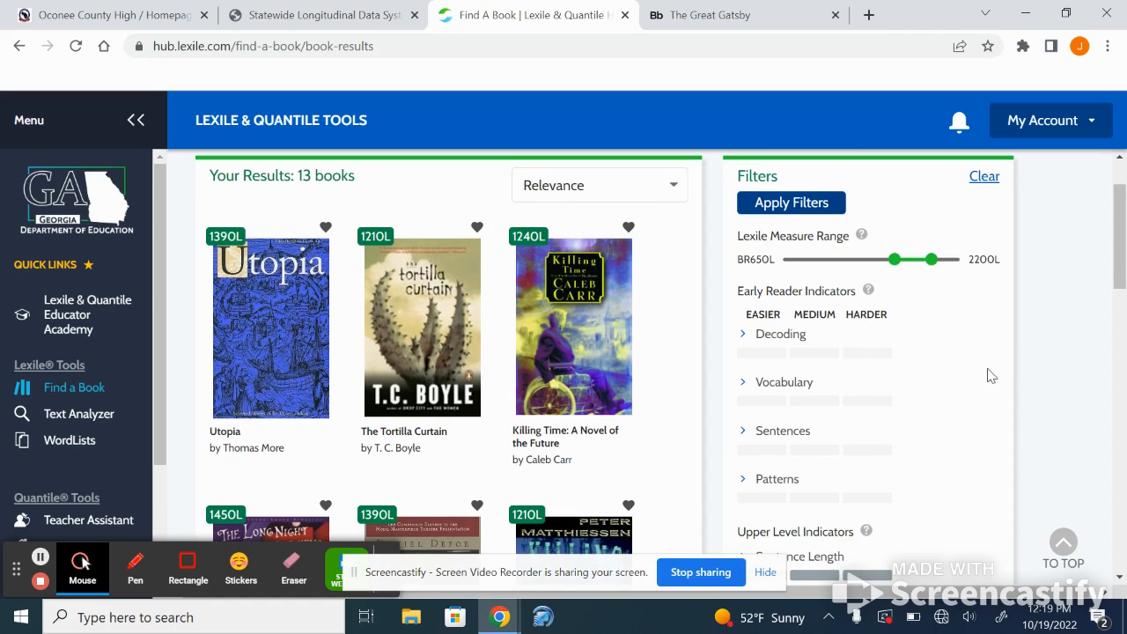
{"action": "scroll", "coordinate": [989, 373], "scroll_direction": "down", "scroll_amount": 1}
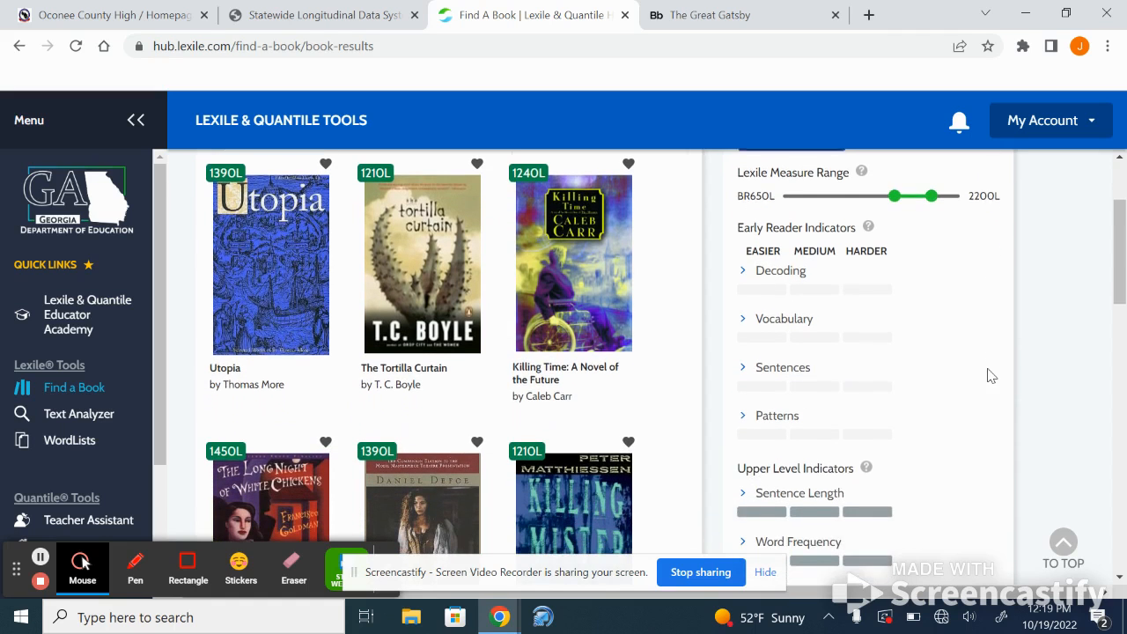
{"action": "mouse_move", "coordinate": [274, 197]}
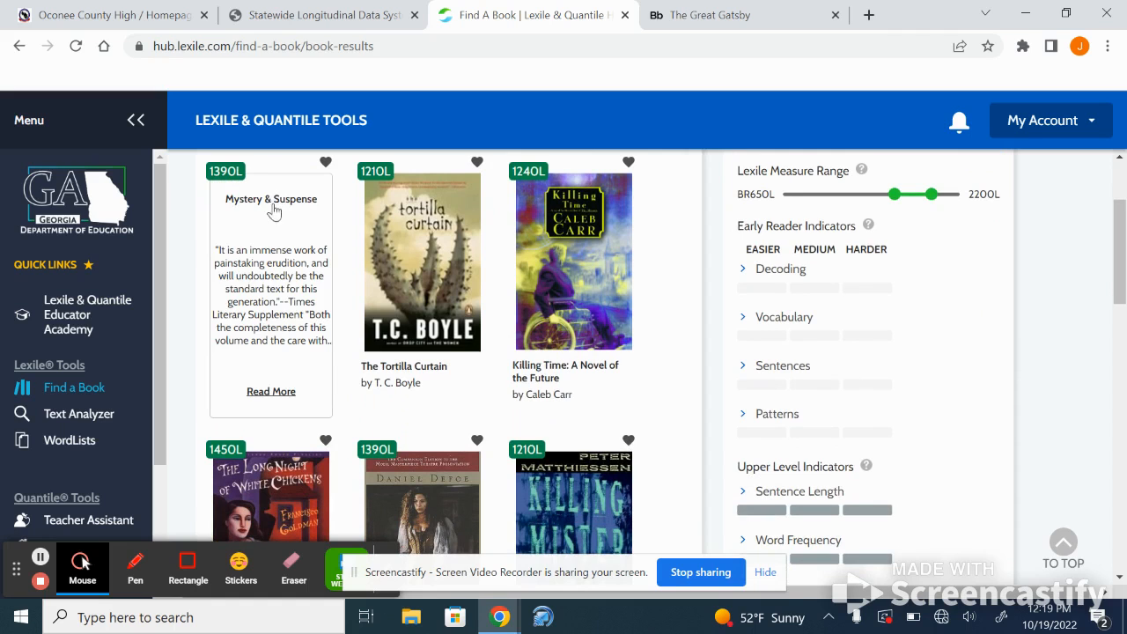
{"action": "mouse_move", "coordinate": [407, 293]}
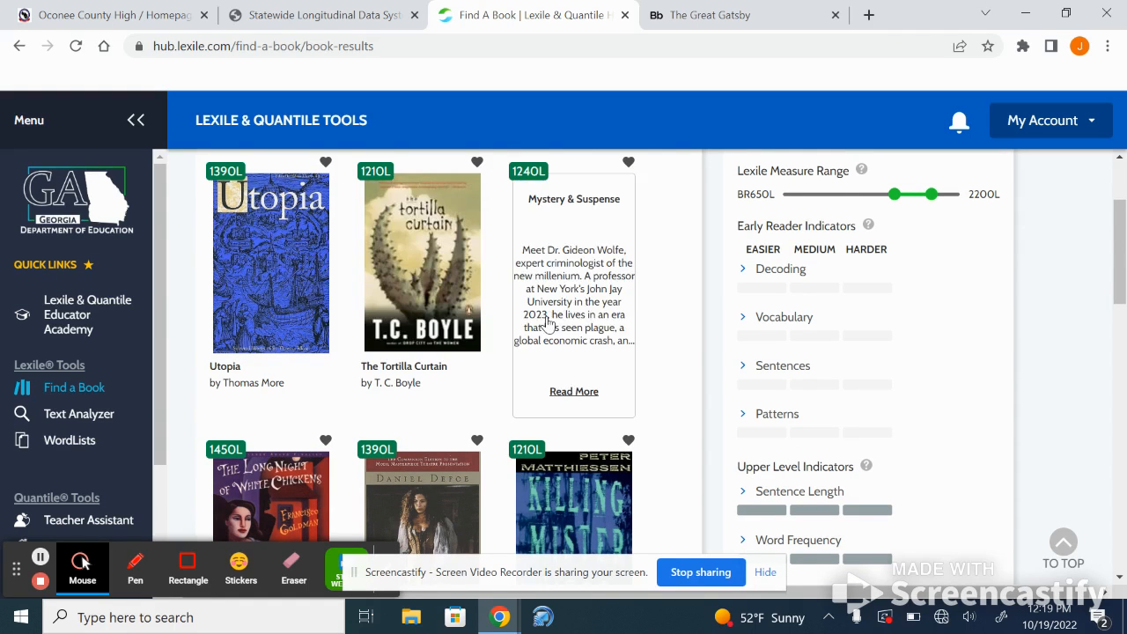
{"action": "scroll", "coordinate": [546, 321], "scroll_direction": "down", "scroll_amount": 3}
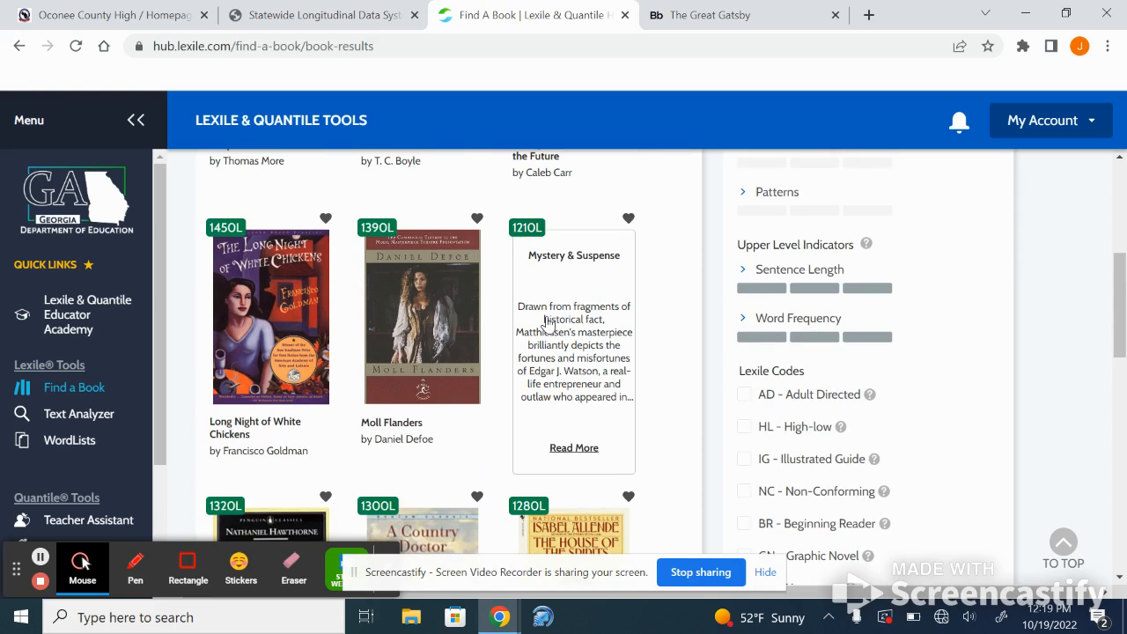
{"action": "scroll", "coordinate": [546, 321], "scroll_direction": "down", "scroll_amount": 2}
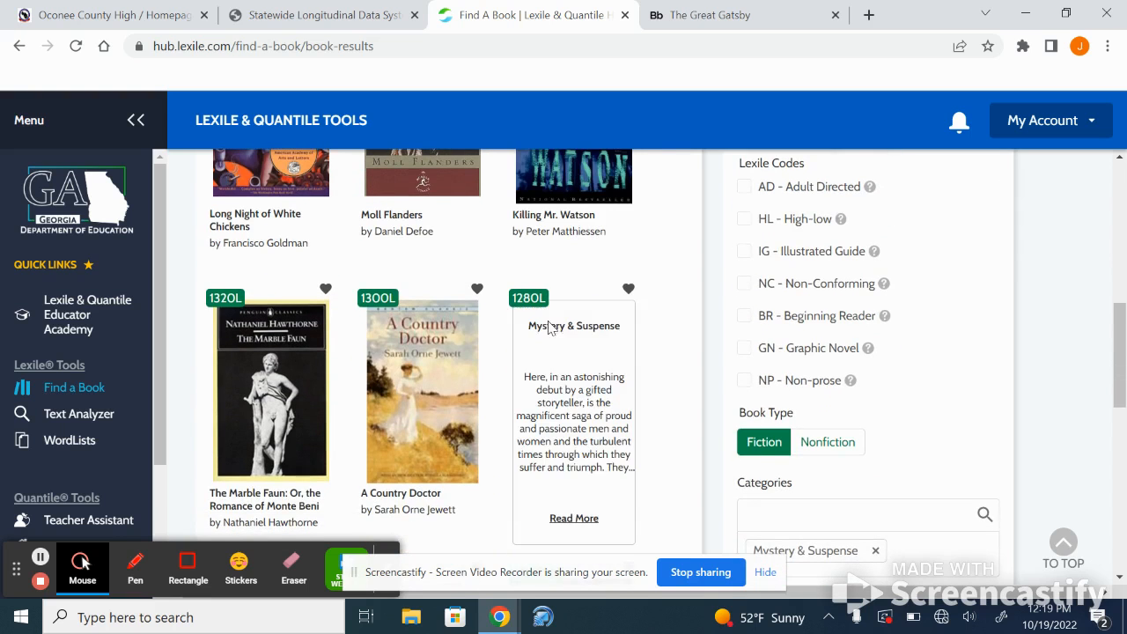
{"action": "scroll", "coordinate": [559, 378], "scroll_direction": "down", "scroll_amount": 3}
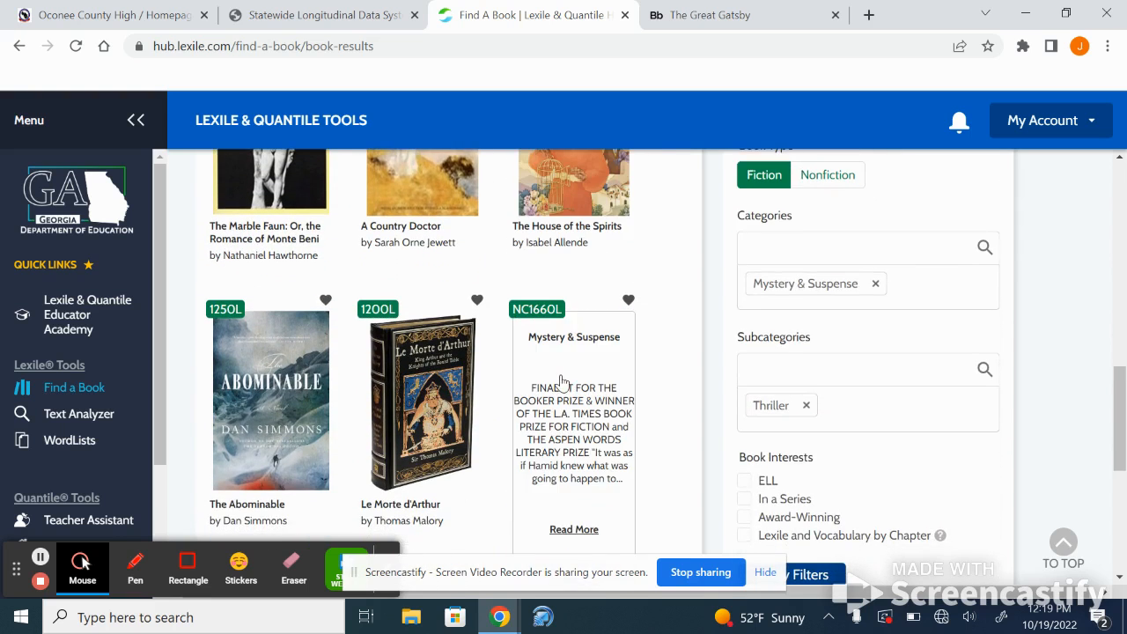
{"action": "scroll", "coordinate": [560, 380], "scroll_direction": "down", "scroll_amount": 1}
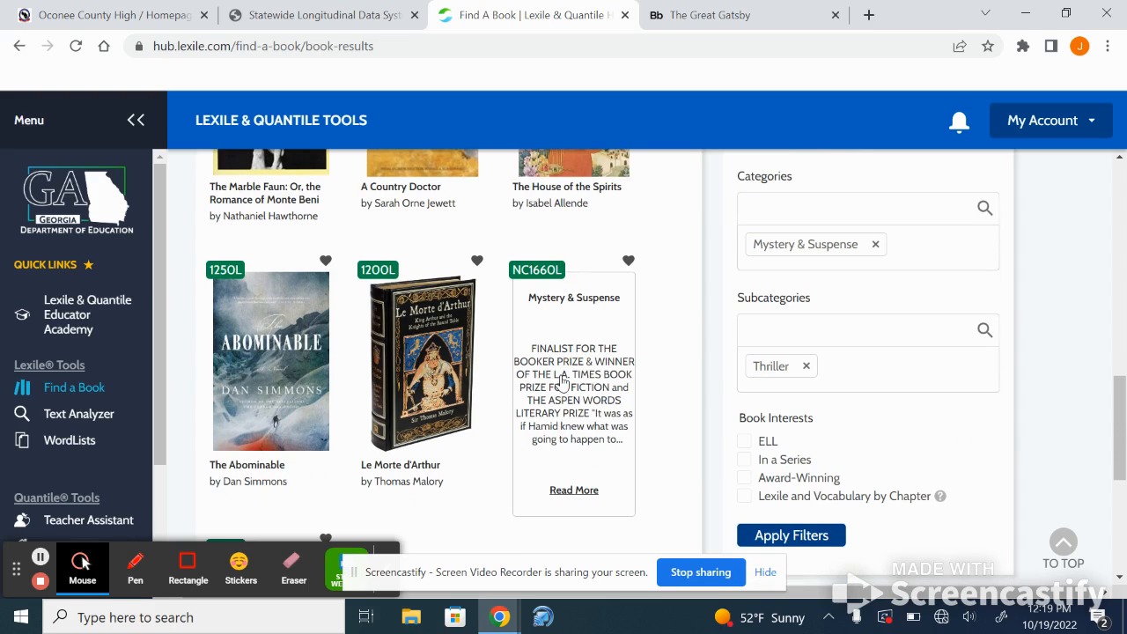
{"action": "scroll", "coordinate": [560, 380], "scroll_direction": "down", "scroll_amount": 4}
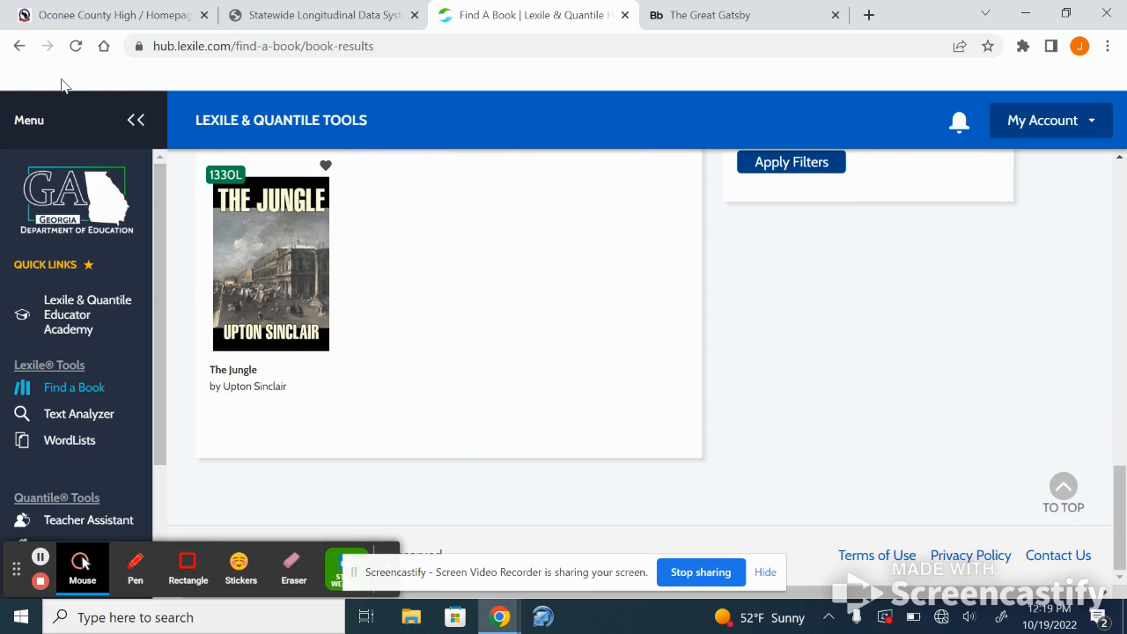
Return to the book search, set the grade to 10, and compare the Just Right and Difficult ratings for assigned reading
{"action": "left_click", "coordinate": [18, 47]}
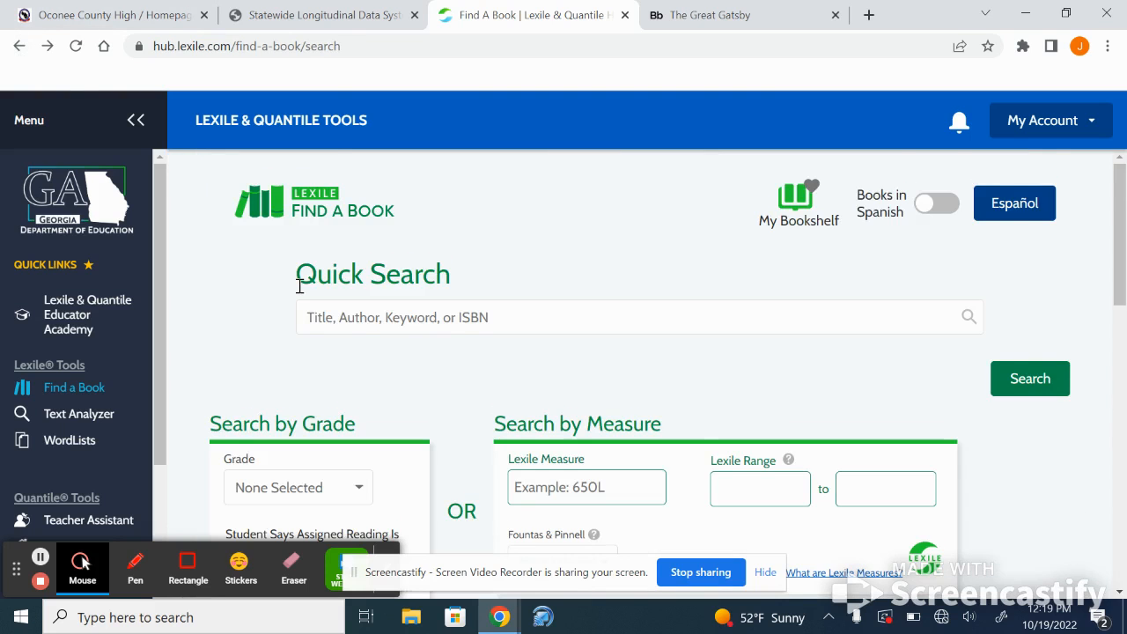
{"action": "scroll", "coordinate": [298, 290], "scroll_direction": "down", "scroll_amount": 3}
{"action": "left_click", "coordinate": [298, 291]}
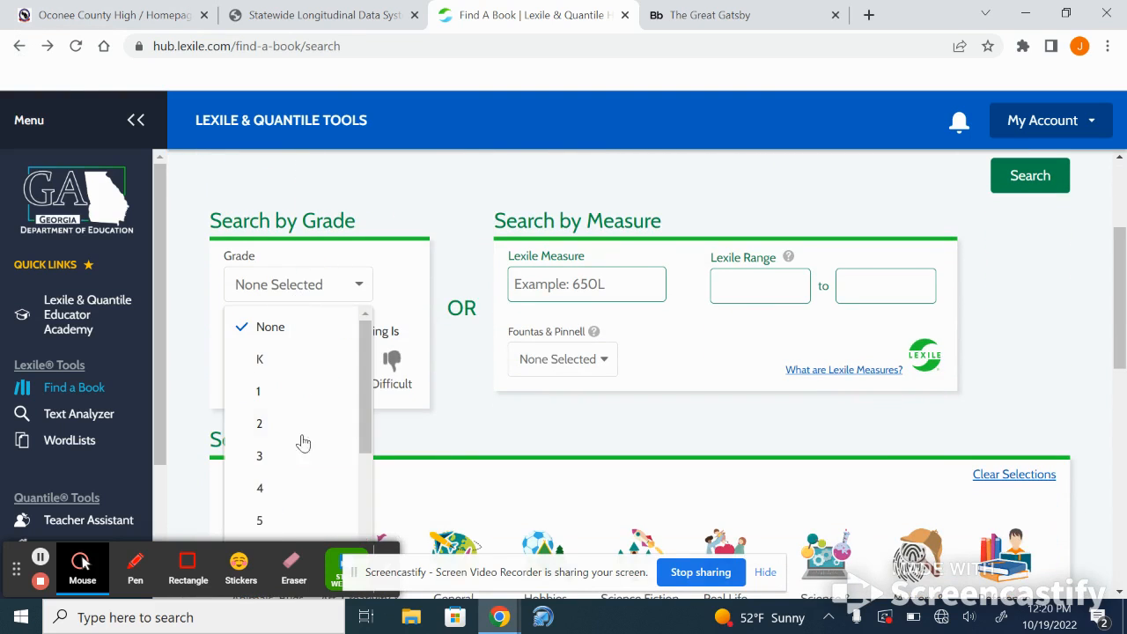
{"action": "scroll", "coordinate": [299, 440], "scroll_direction": "down", "scroll_amount": 3}
{"action": "left_click", "coordinate": [297, 484]}
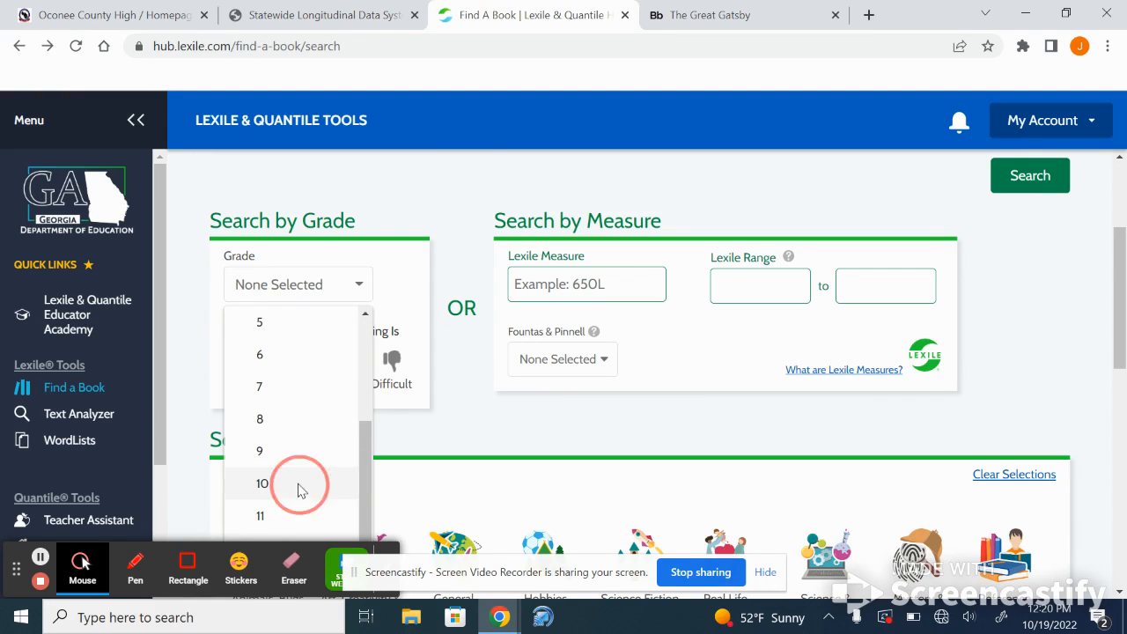
{"action": "left_click", "coordinate": [309, 371]}
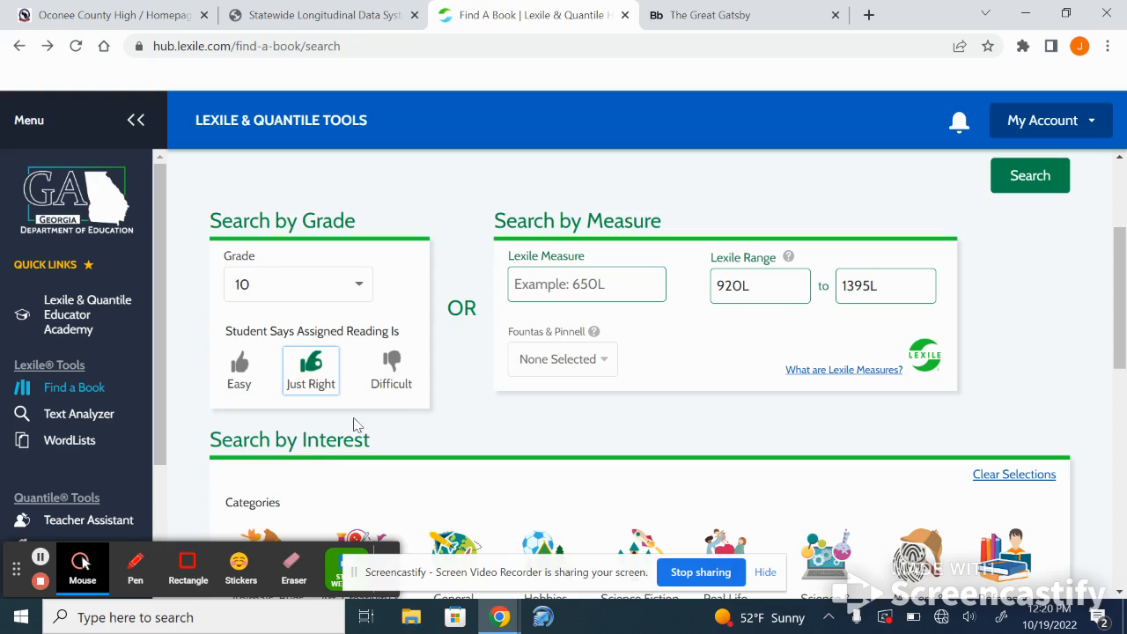
{"action": "left_click", "coordinate": [381, 377]}
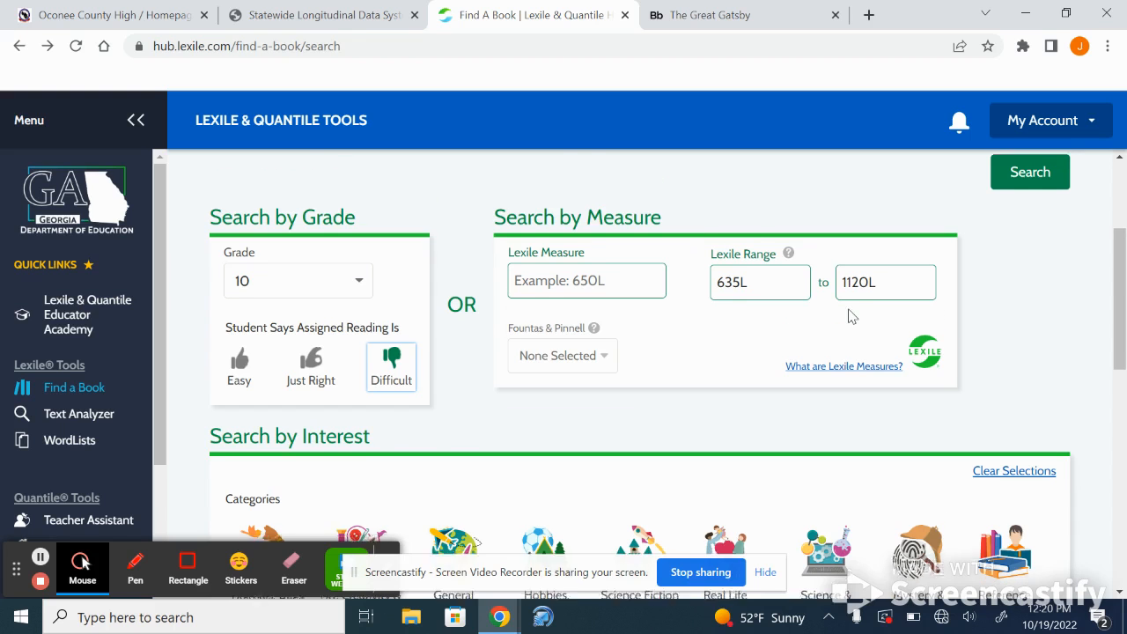
{"action": "scroll", "coordinate": [851, 316], "scroll_direction": "down", "scroll_amount": 2}
{"action": "scroll", "coordinate": [852, 316], "scroll_direction": "down", "scroll_amount": 1}
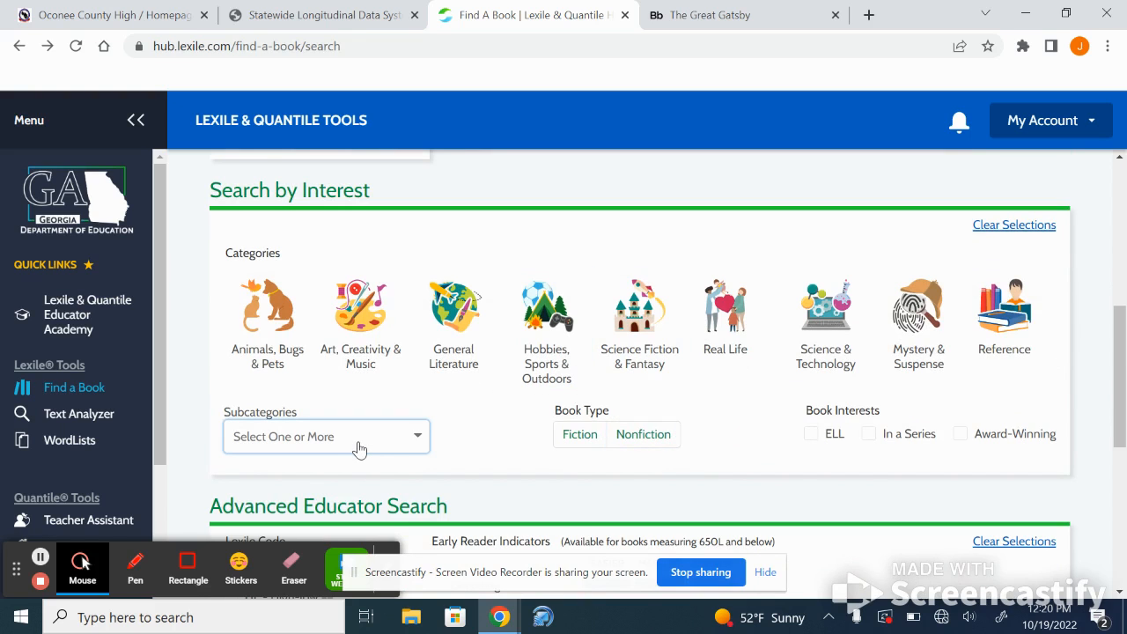
{"action": "scroll", "coordinate": [367, 252], "scroll_direction": "up", "scroll_amount": 10}
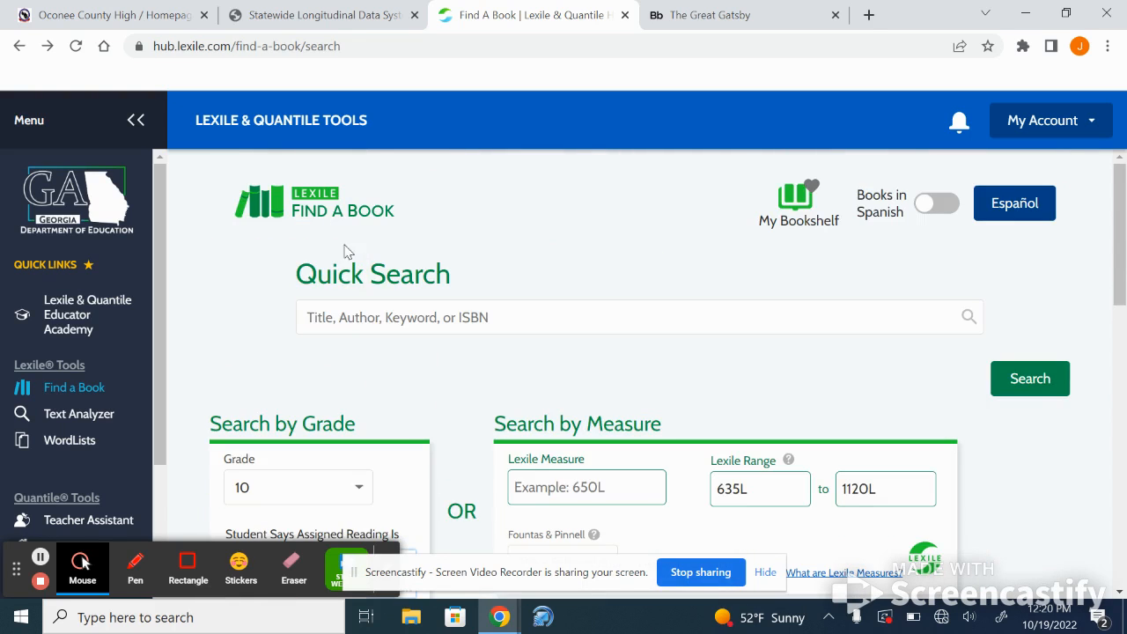
Go back to the hub's tool overview, open the Lexile Text Analyzer and look over its text entry page
{"action": "left_click", "coordinate": [19, 46]}
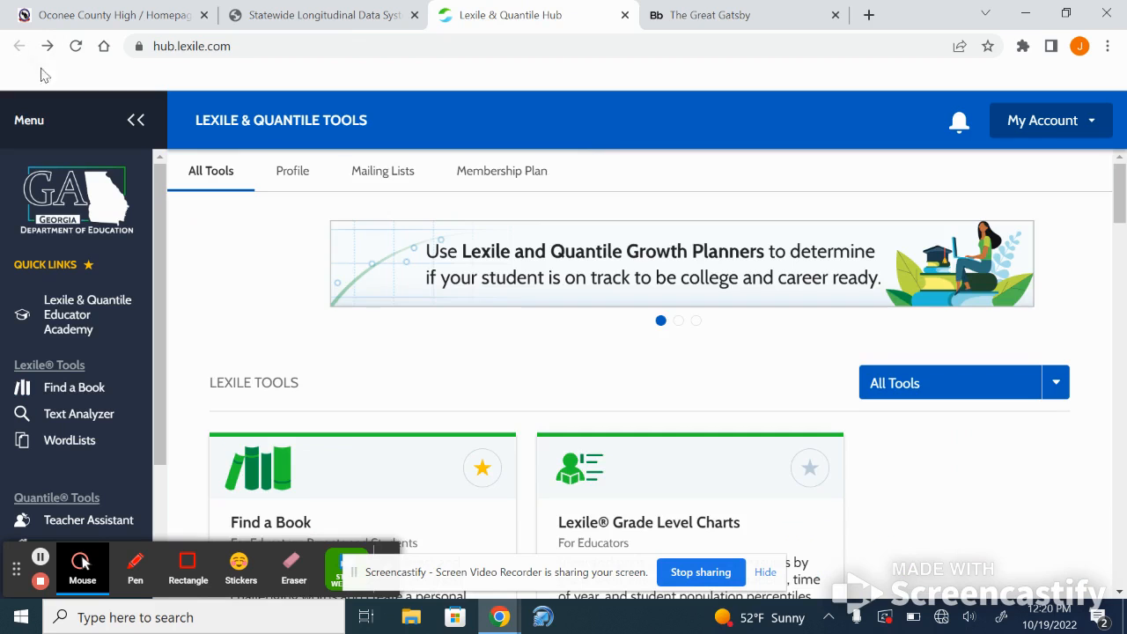
{"action": "scroll", "coordinate": [337, 367], "scroll_direction": "down", "scroll_amount": 3}
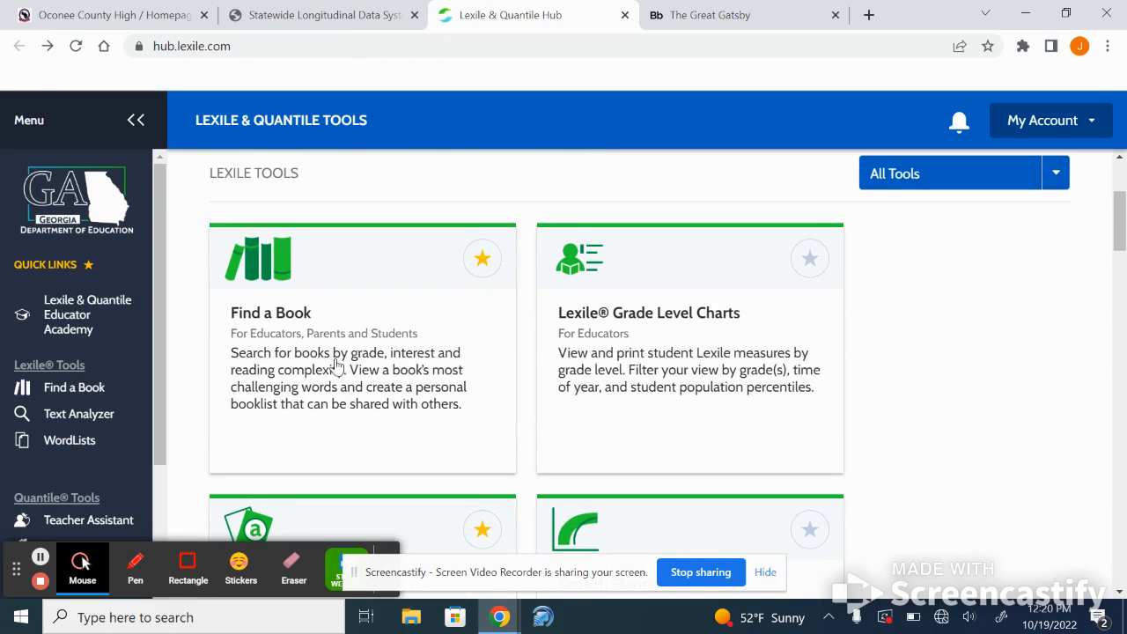
{"action": "scroll", "coordinate": [337, 367], "scroll_direction": "down", "scroll_amount": 2}
{"action": "scroll", "coordinate": [337, 366], "scroll_direction": "down", "scroll_amount": 2}
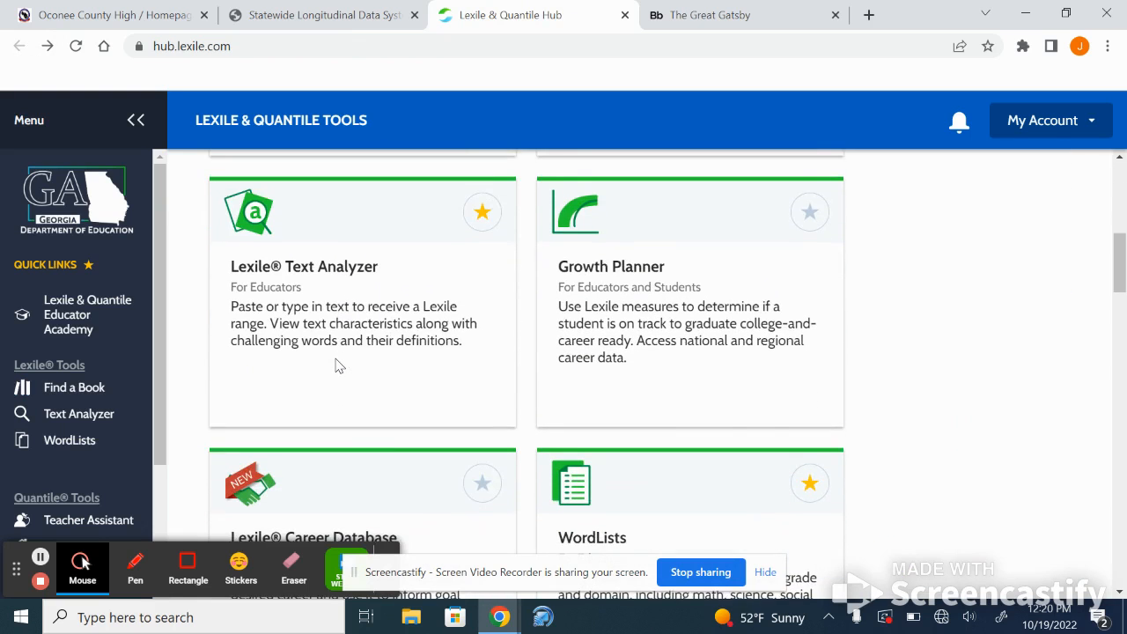
{"action": "left_click", "coordinate": [337, 266]}
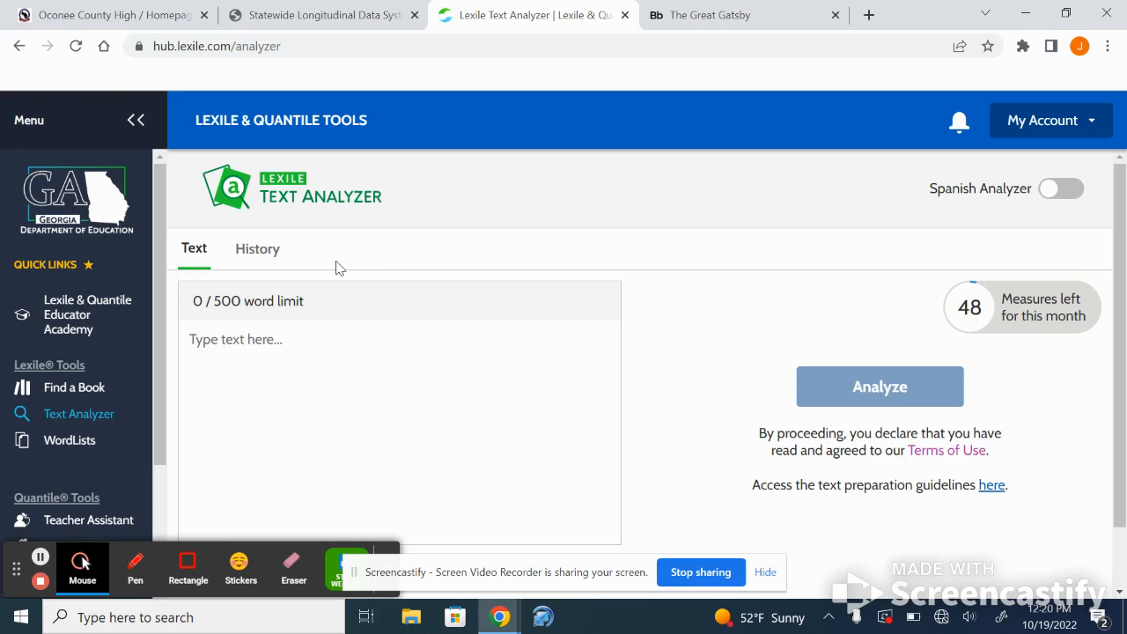
{"action": "scroll", "coordinate": [339, 269], "scroll_direction": "down", "scroll_amount": 2}
{"action": "scroll", "coordinate": [339, 269], "scroll_direction": "up", "scroll_amount": 1}
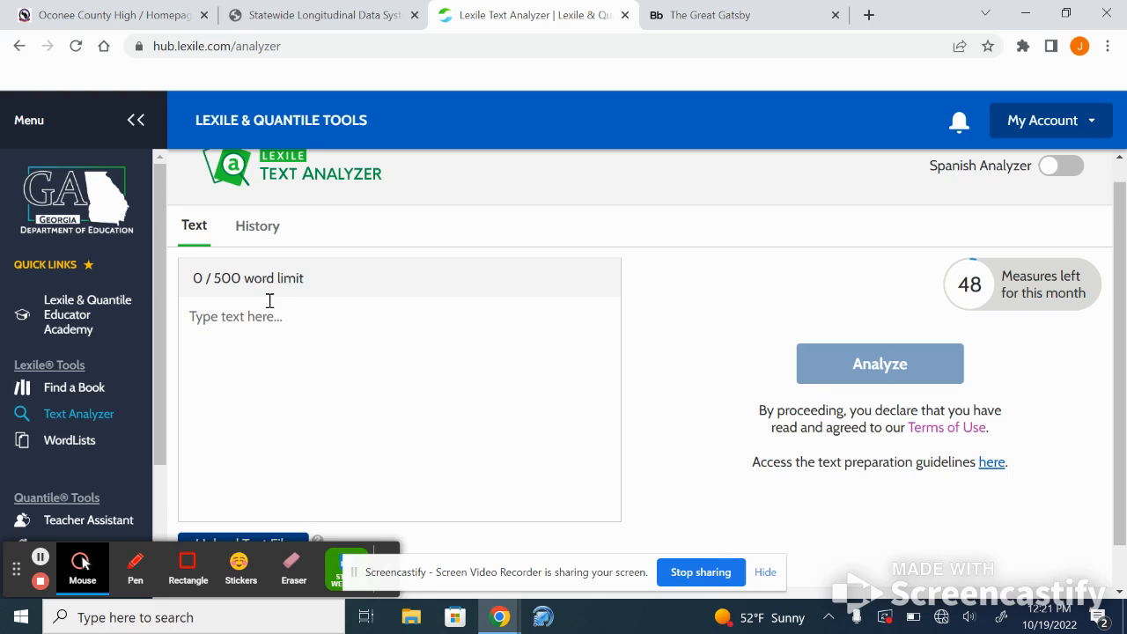
Switch to The Great Gatsby PDF and copy the page 3 paragraph from "My family have been prominent" through "carries on to-day"
{"action": "left_click", "coordinate": [700, 15]}
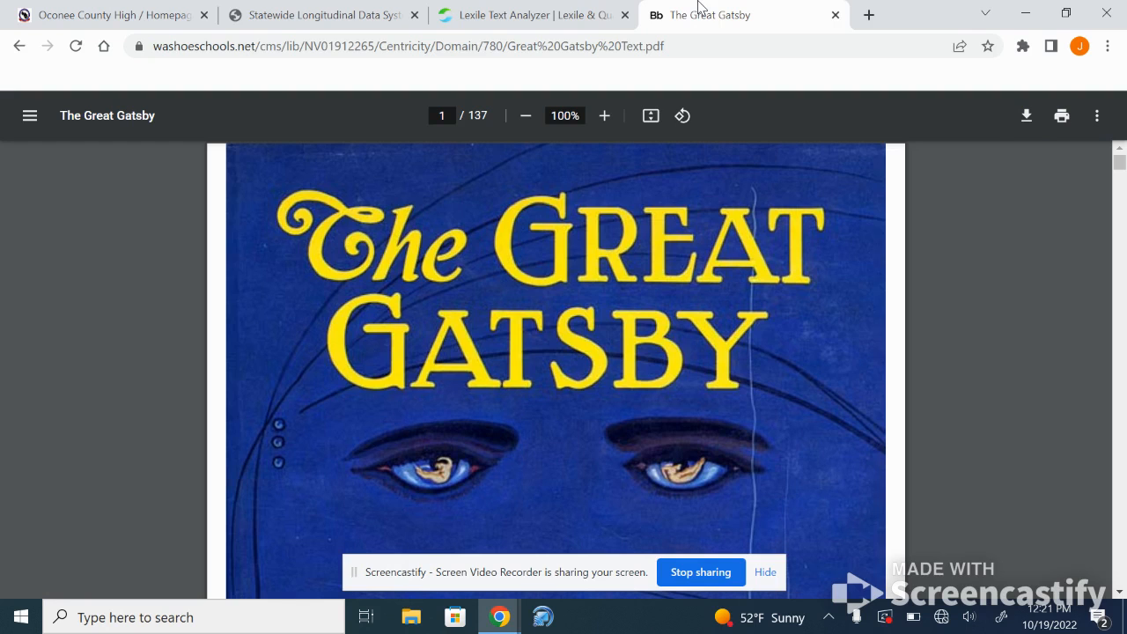
{"action": "scroll", "coordinate": [624, 321], "scroll_direction": "down", "scroll_amount": 20}
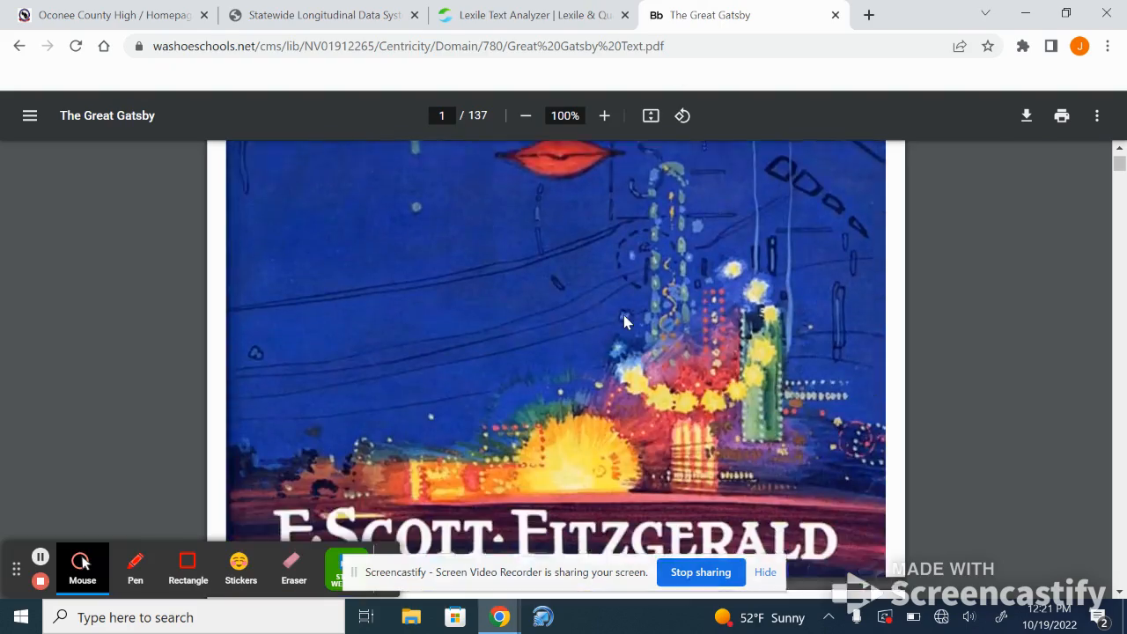
{"action": "scroll", "coordinate": [624, 322], "scroll_direction": "down", "scroll_amount": 4}
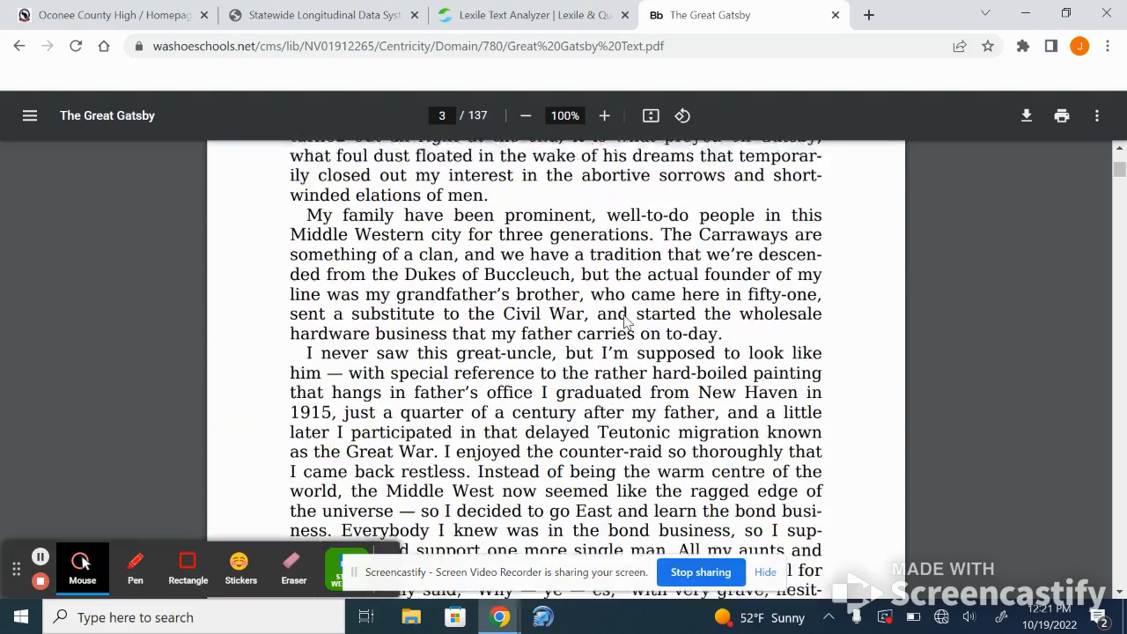
{"action": "scroll", "coordinate": [627, 322], "scroll_direction": "up", "scroll_amount": 1}
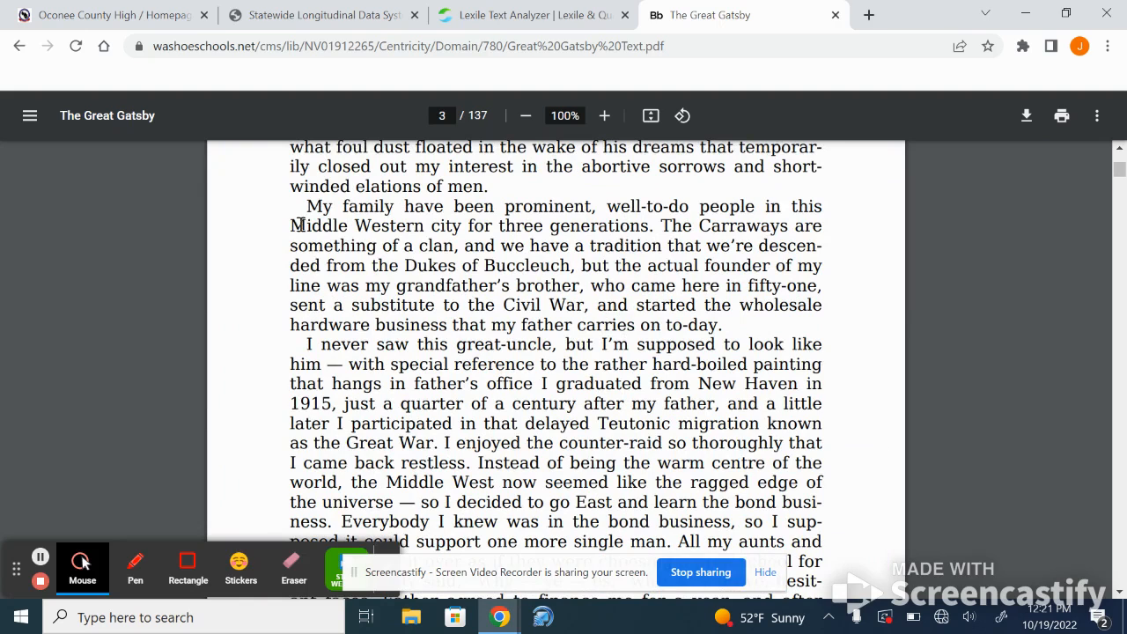
{"action": "left_click_drag", "start_coordinate": [300, 206], "coordinate": [724, 323]}
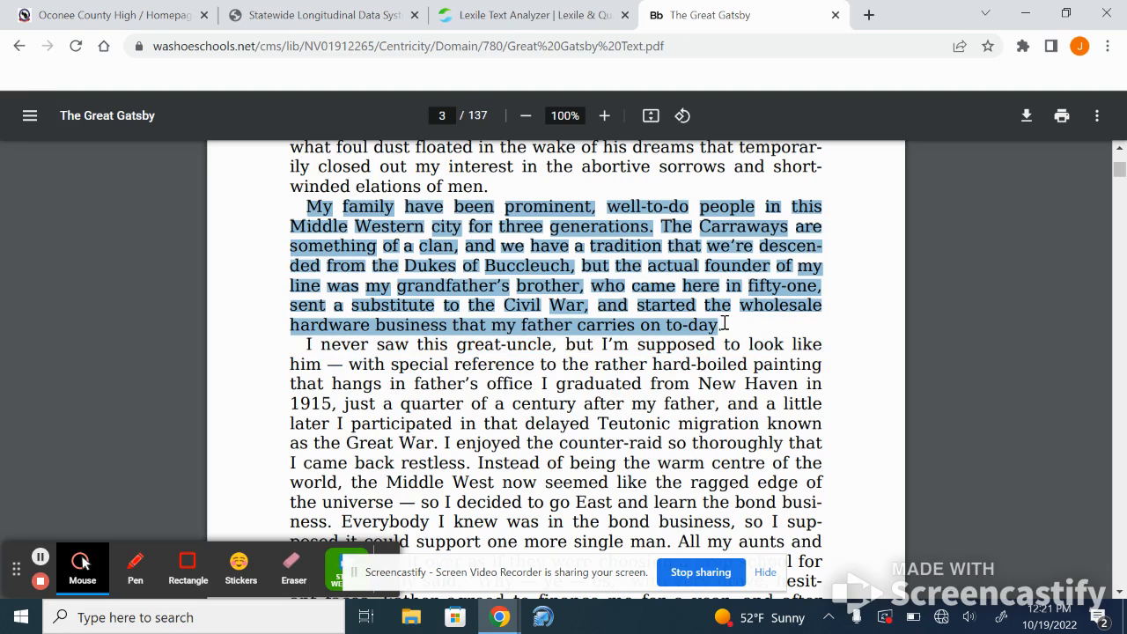
{"action": "right_click", "coordinate": [670, 293]}
{"action": "left_click", "coordinate": [703, 307]}
Return to the Lexile Text Analyzer, paste the copied Gatsby paragraph as the text and analyze it
{"action": "left_click", "coordinate": [471, 7]}
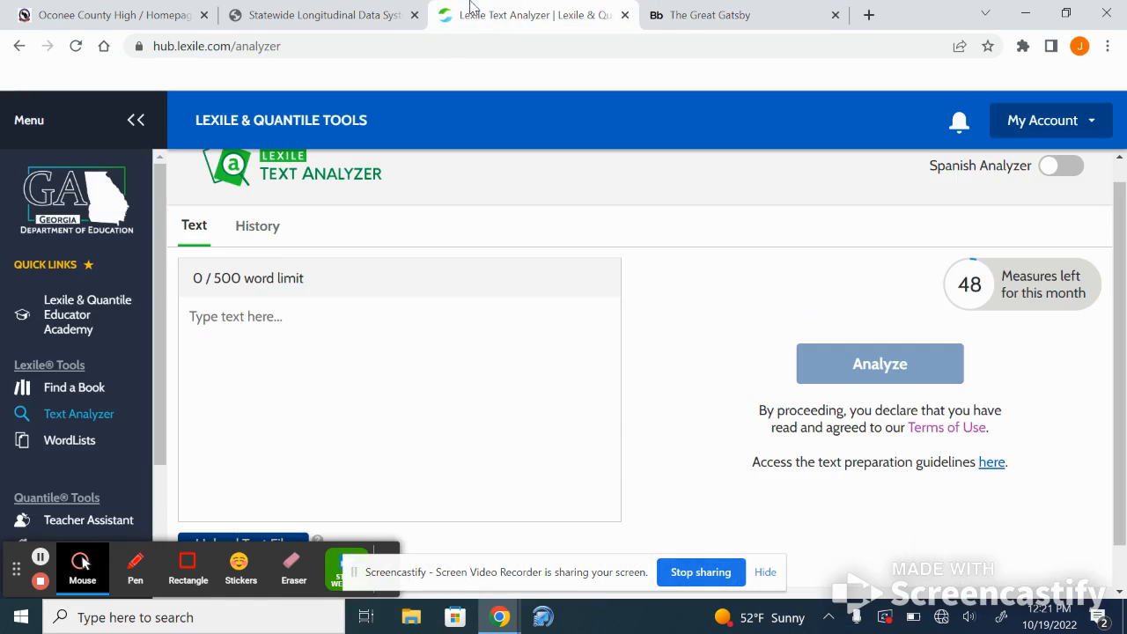
{"action": "right_click", "coordinate": [241, 320]}
{"action": "left_click", "coordinate": [313, 458]}
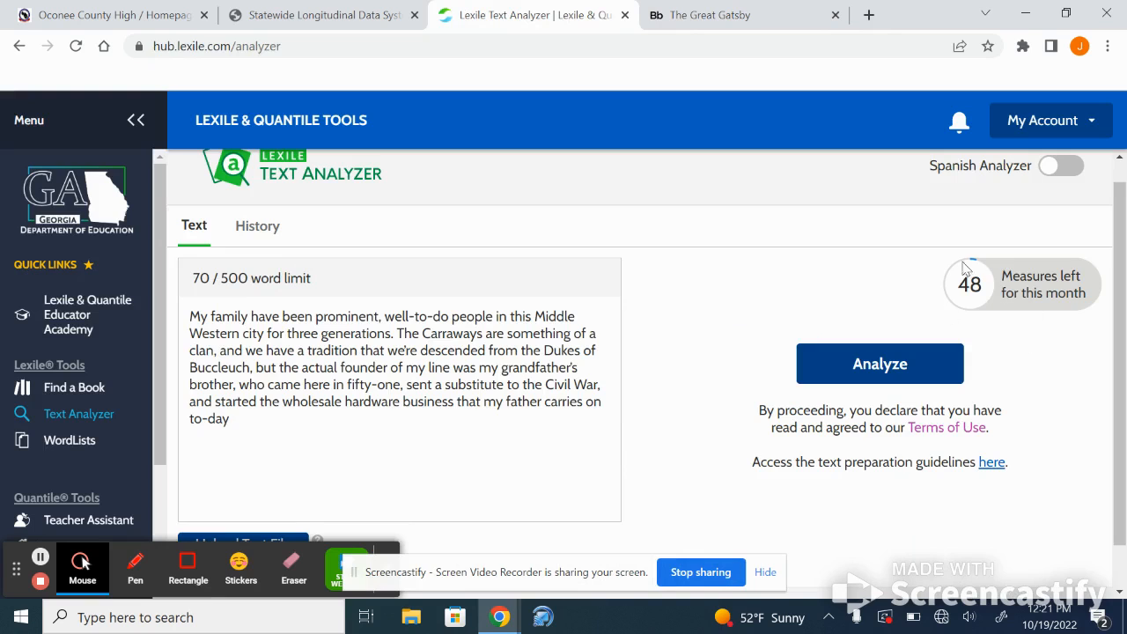
{"action": "left_click", "coordinate": [865, 381]}
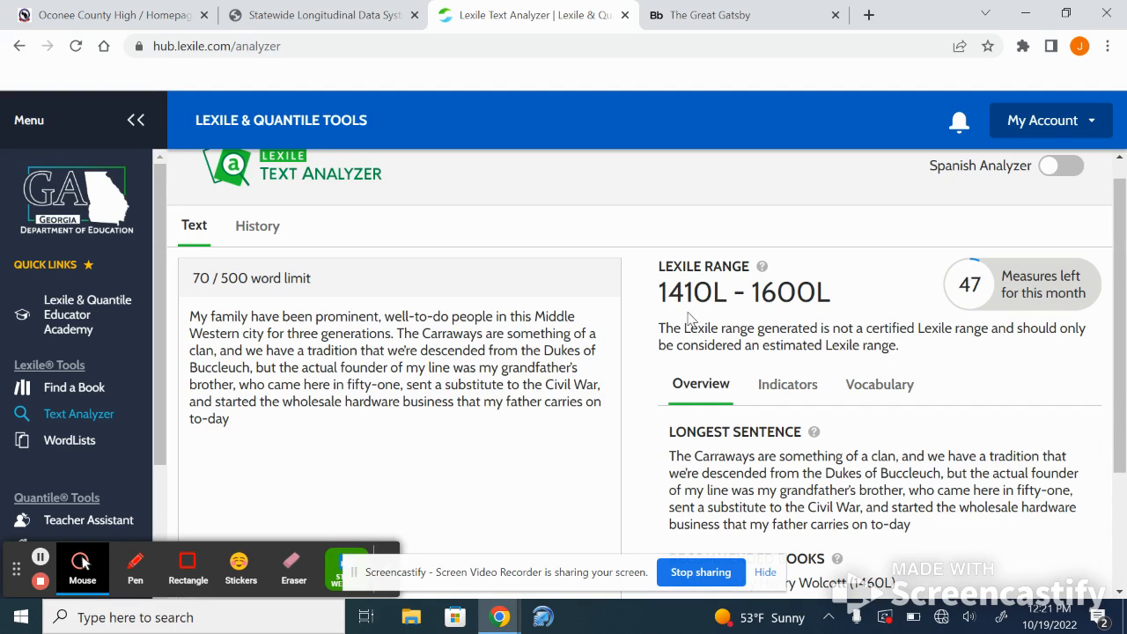
Review the passage's longest sentence and recommended books, and expand the explanations of its Word Frequency and Sentence Length indicators
{"action": "scroll", "coordinate": [797, 317], "scroll_direction": "down", "scroll_amount": 2}
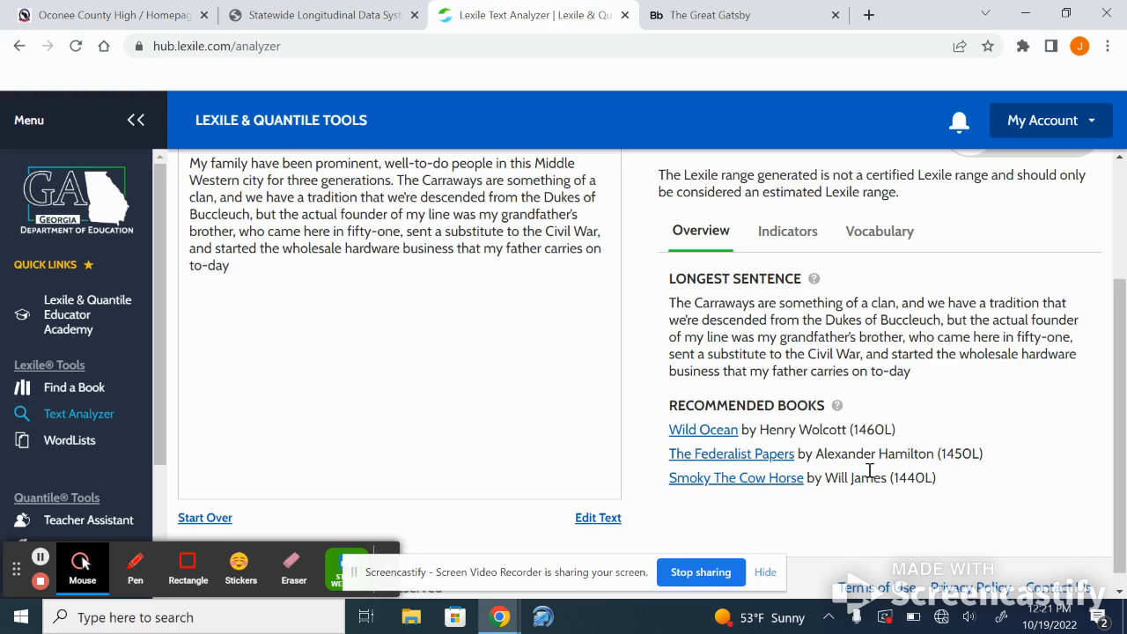
{"action": "scroll", "coordinate": [870, 471], "scroll_direction": "down", "scroll_amount": 1}
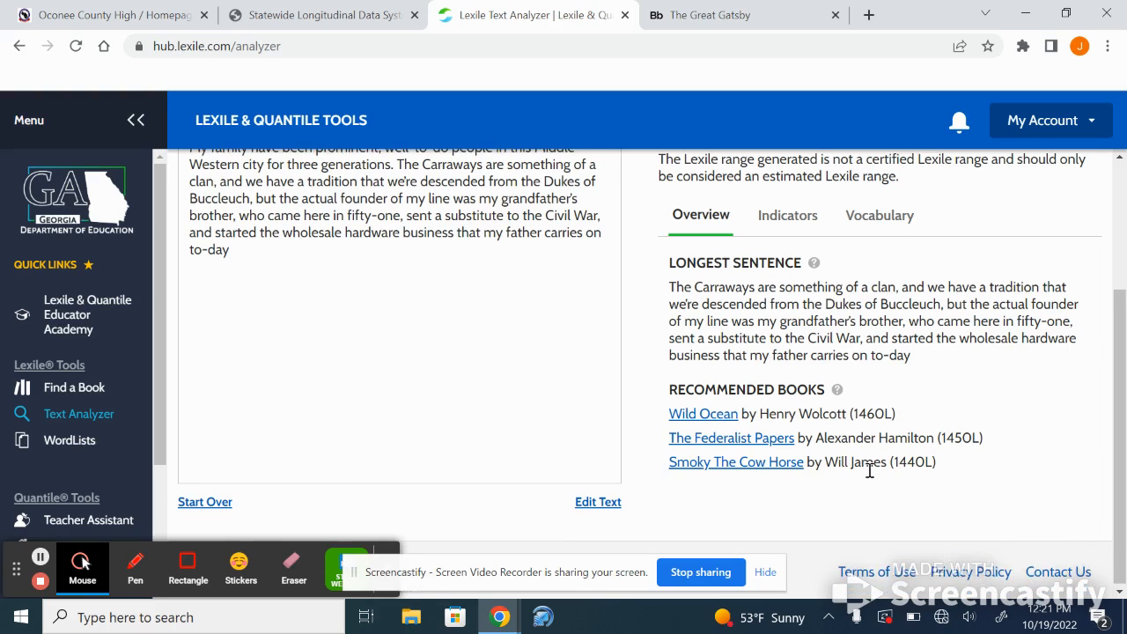
{"action": "scroll", "coordinate": [868, 466], "scroll_direction": "up", "scroll_amount": 1}
{"action": "left_click", "coordinate": [786, 242]}
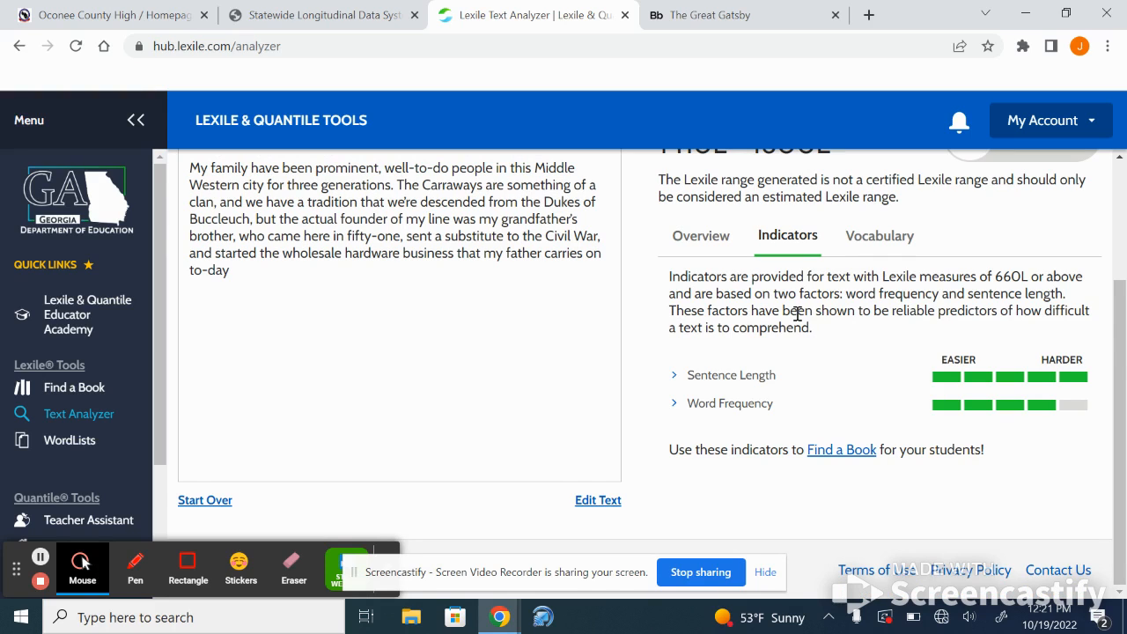
{"action": "scroll", "coordinate": [797, 313], "scroll_direction": "up", "scroll_amount": 1}
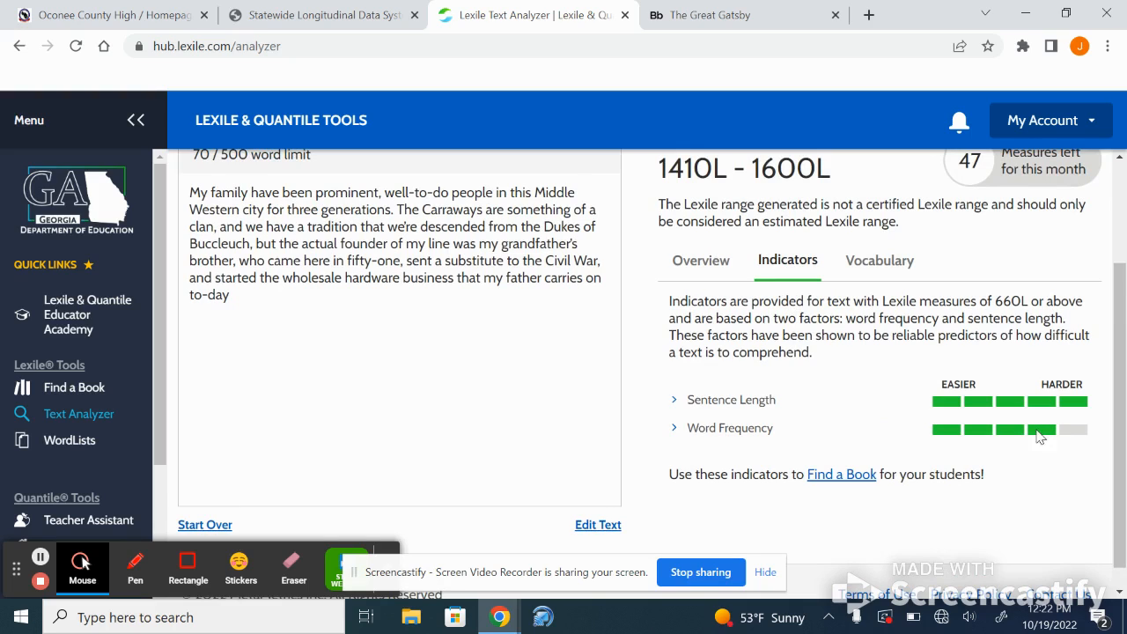
{"action": "left_click", "coordinate": [675, 429]}
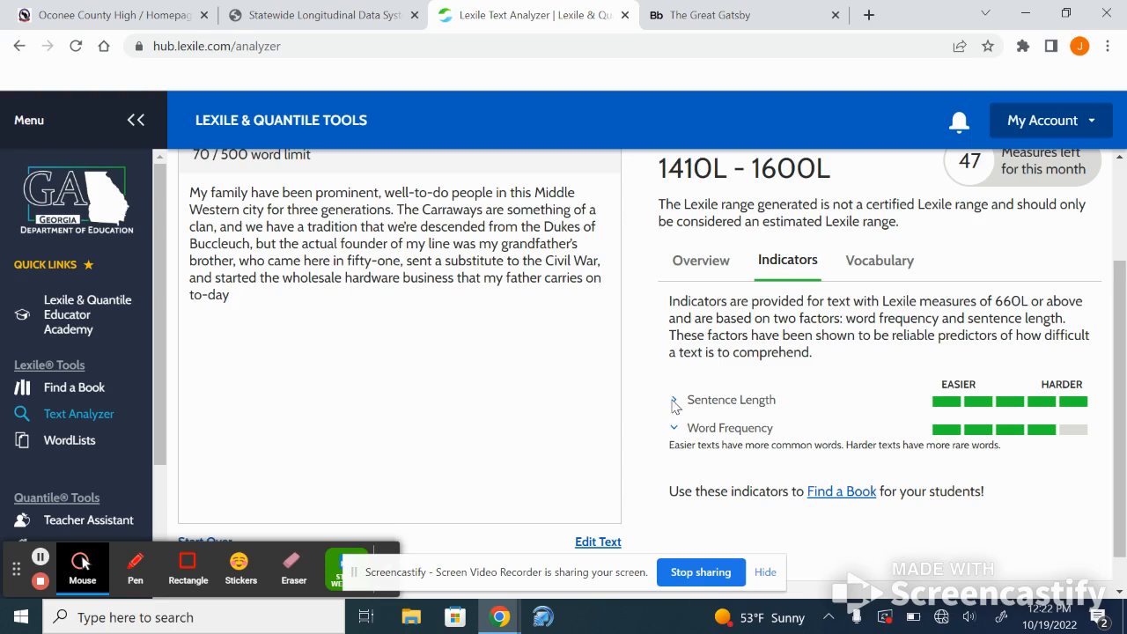
{"action": "left_click", "coordinate": [674, 403]}
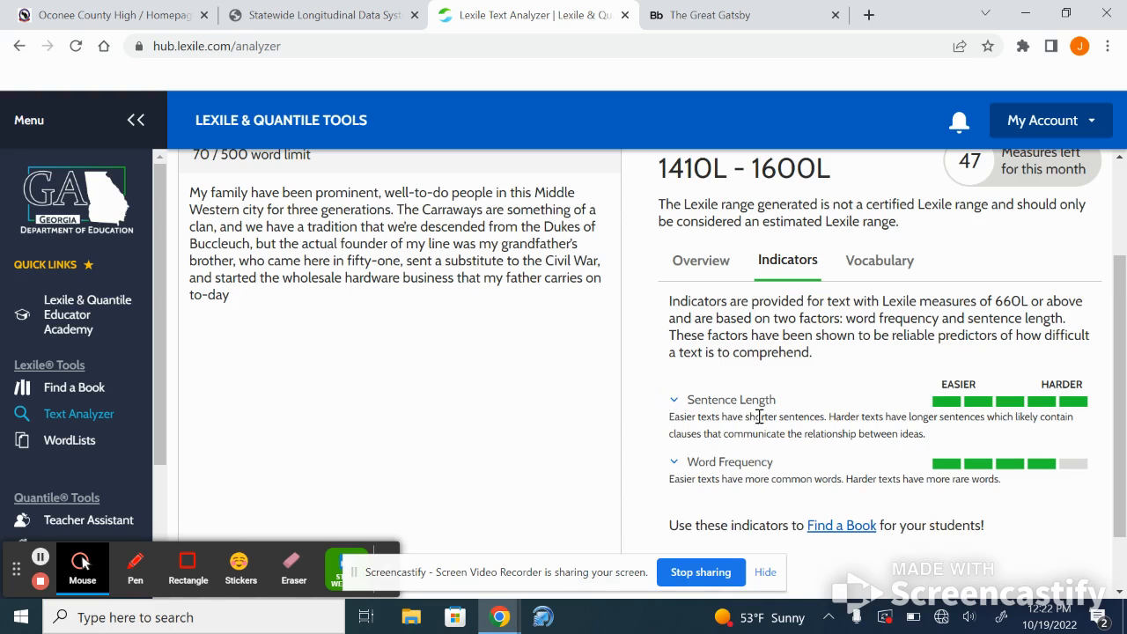
View the analyzed passage's vocabulary and read through the definitions of "wholesale"
{"action": "left_click", "coordinate": [856, 267]}
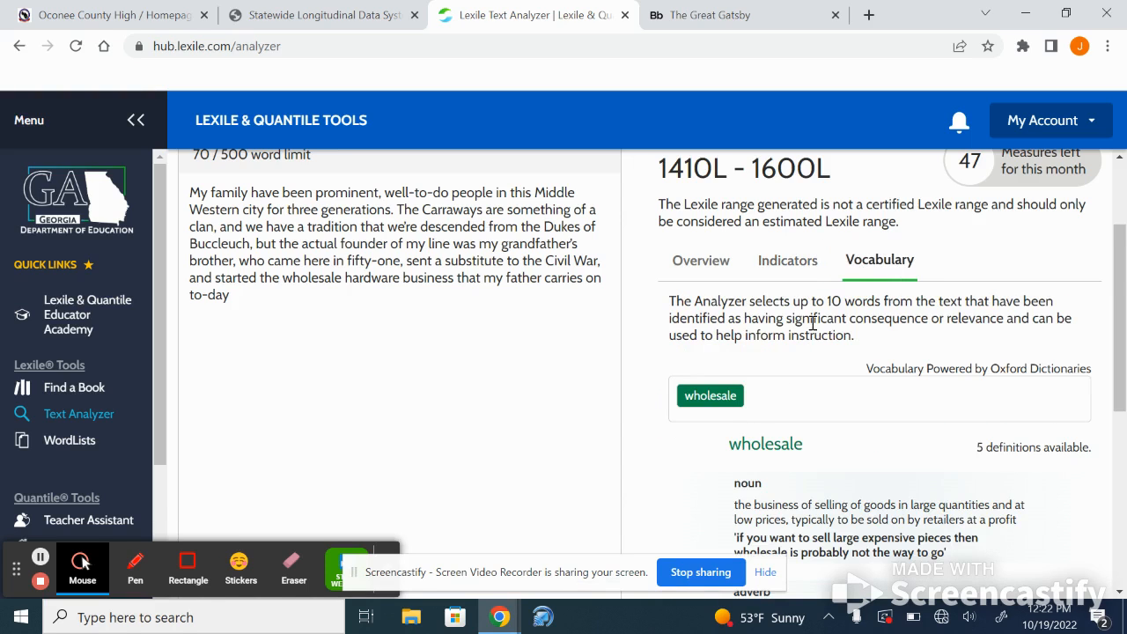
{"action": "scroll", "coordinate": [807, 329], "scroll_direction": "down", "scroll_amount": 2}
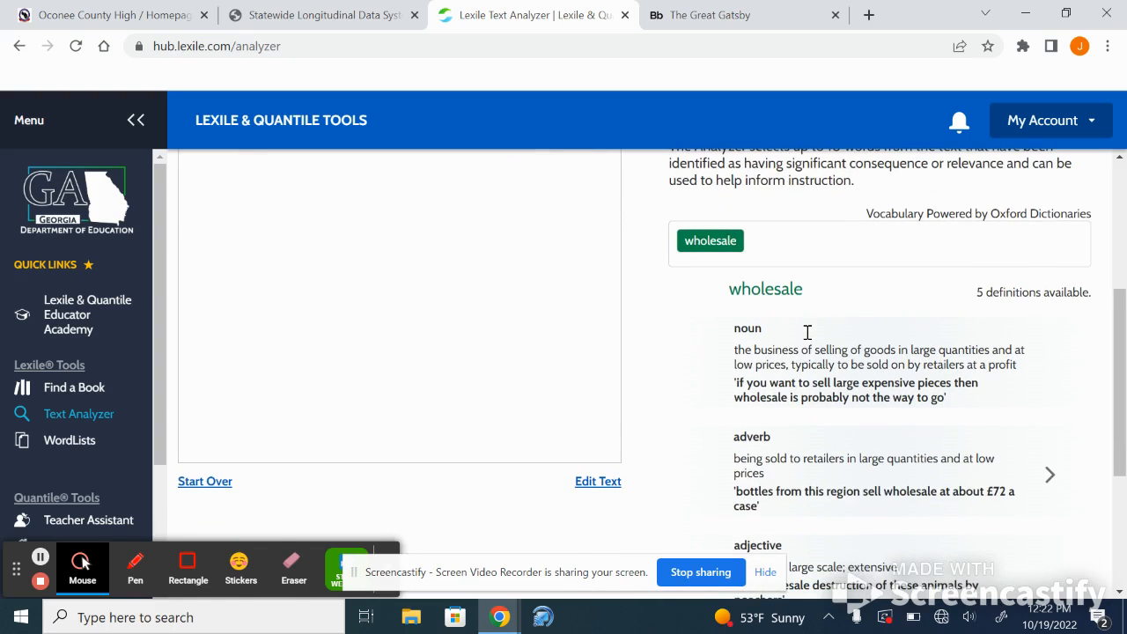
{"action": "scroll", "coordinate": [807, 332], "scroll_direction": "down", "scroll_amount": 3}
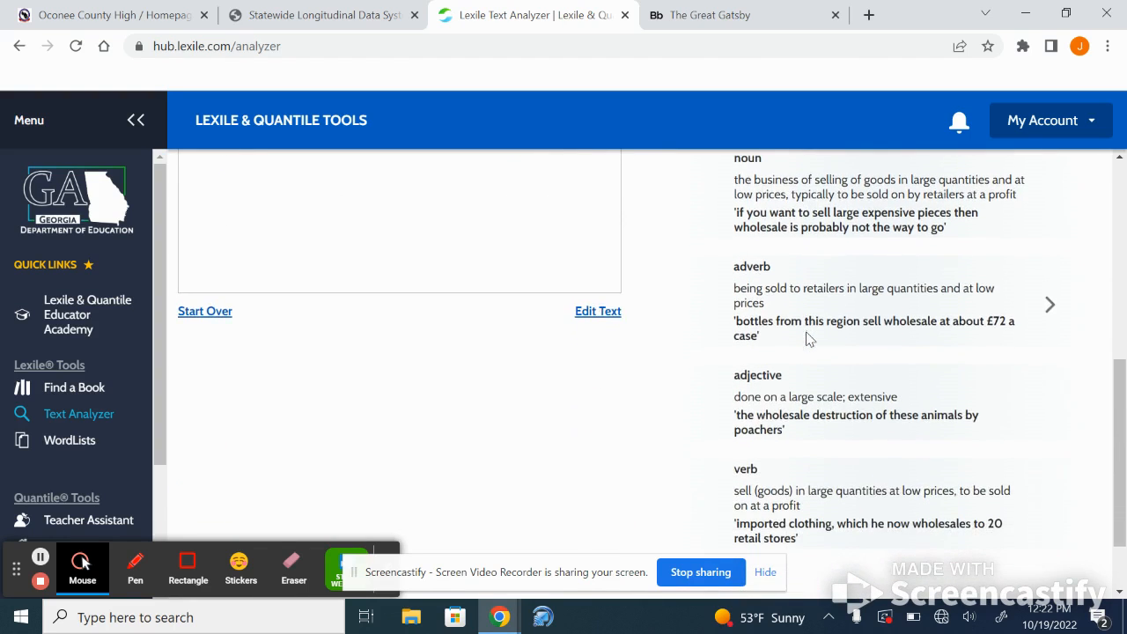
{"action": "scroll", "coordinate": [808, 339], "scroll_direction": "up", "scroll_amount": 5}
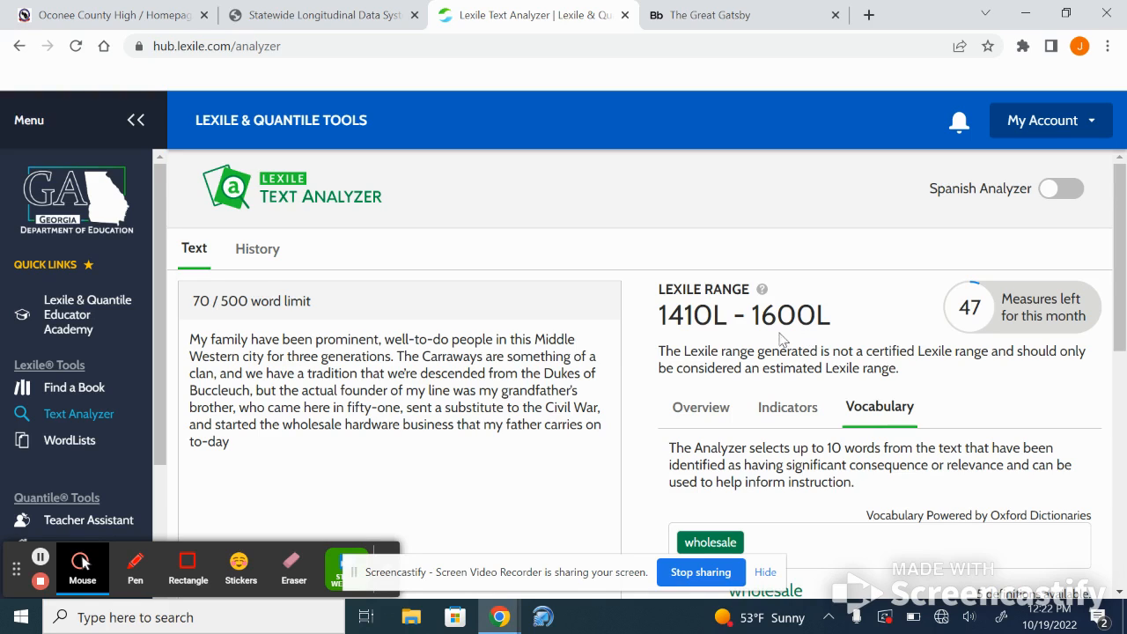
Open the analysis history and view the saved results for the passage beginning "IN THE year 1878"
{"action": "left_click", "coordinate": [272, 248]}
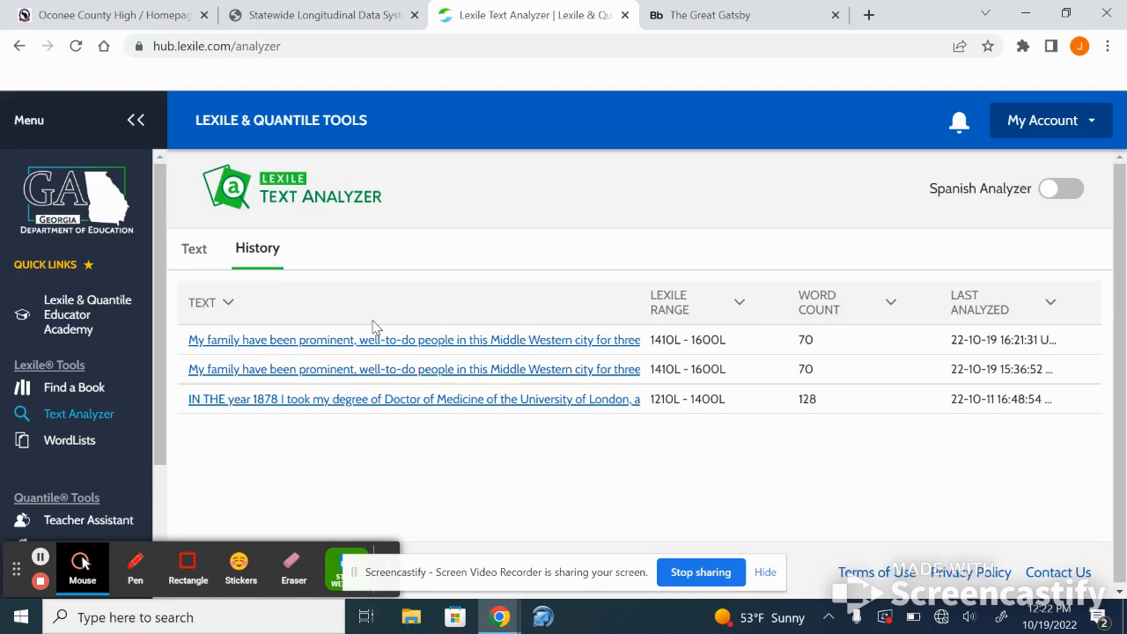
{"action": "left_click", "coordinate": [420, 402]}
{"action": "scroll", "coordinate": [420, 396], "scroll_direction": "down", "scroll_amount": 1}
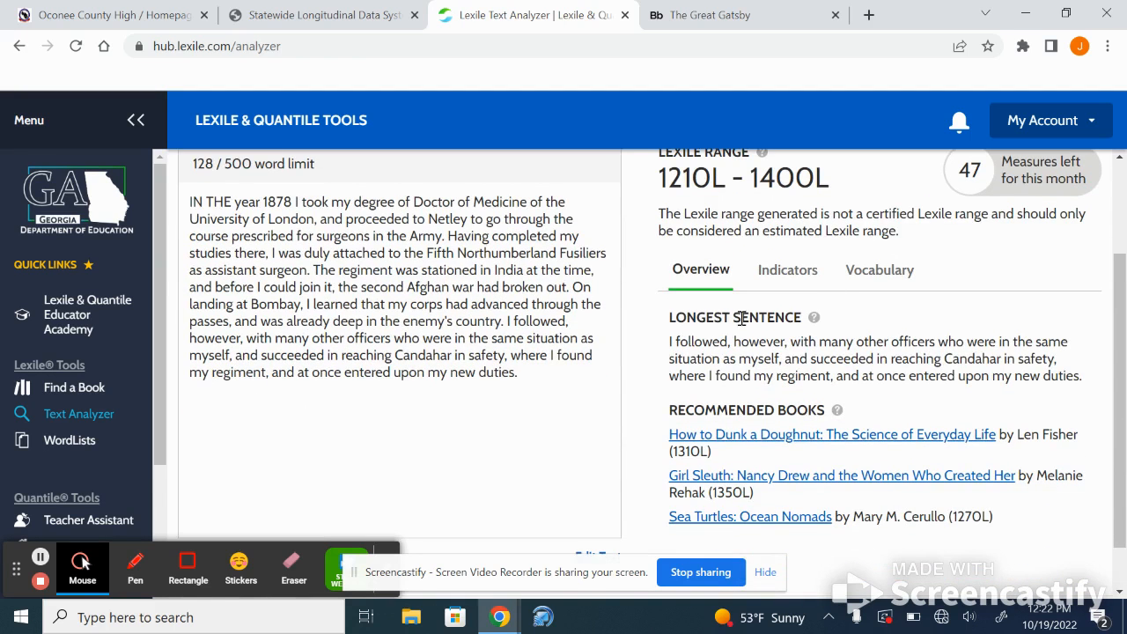
{"action": "scroll", "coordinate": [294, 226], "scroll_direction": "up", "scroll_amount": 1}
Return to the hub's tool overview, open the Lexile Career Database and look over its introduction and search fields
{"action": "left_click", "coordinate": [18, 47]}
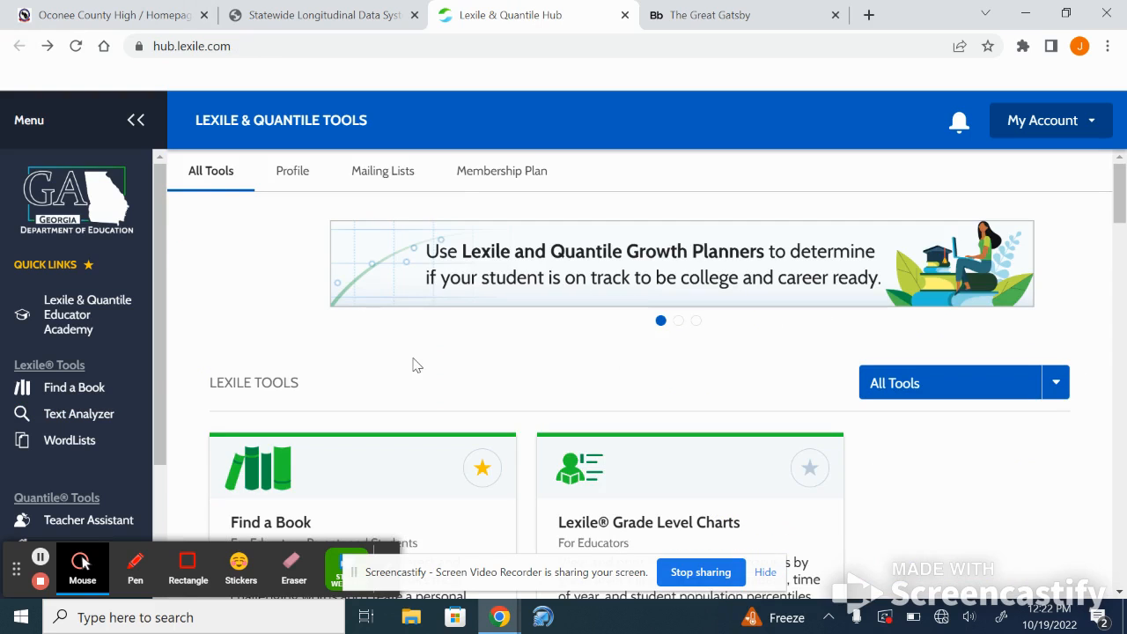
{"action": "scroll", "coordinate": [415, 365], "scroll_direction": "down", "scroll_amount": 4}
{"action": "scroll", "coordinate": [387, 264], "scroll_direction": "down", "scroll_amount": 3}
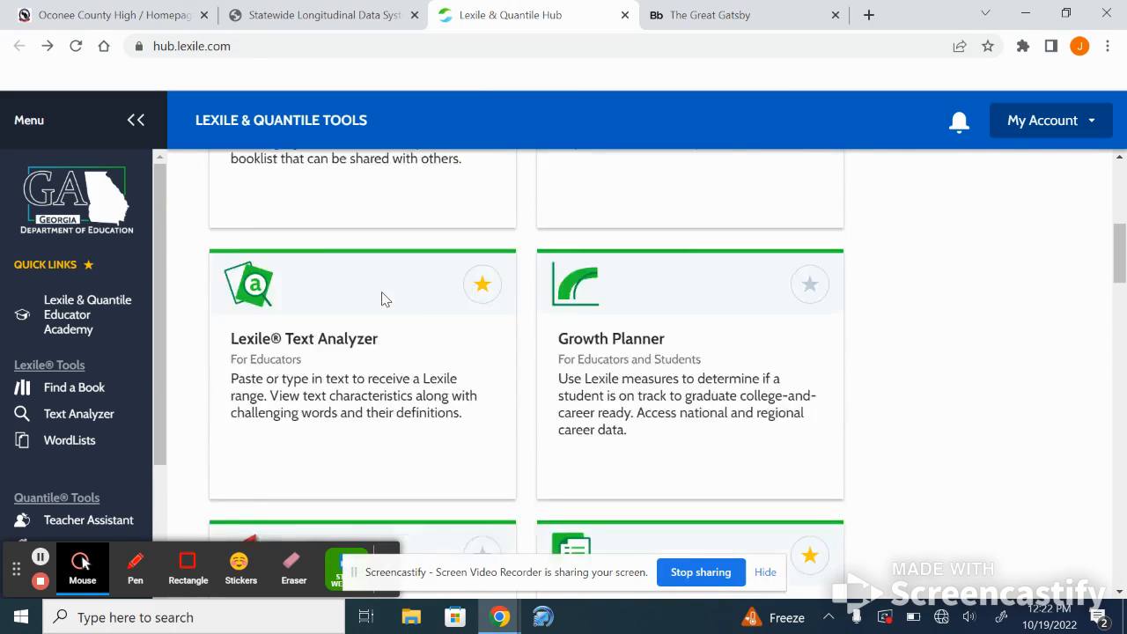
{"action": "scroll", "coordinate": [359, 372], "scroll_direction": "down", "scroll_amount": 1}
{"action": "scroll", "coordinate": [357, 372], "scroll_direction": "down", "scroll_amount": 1}
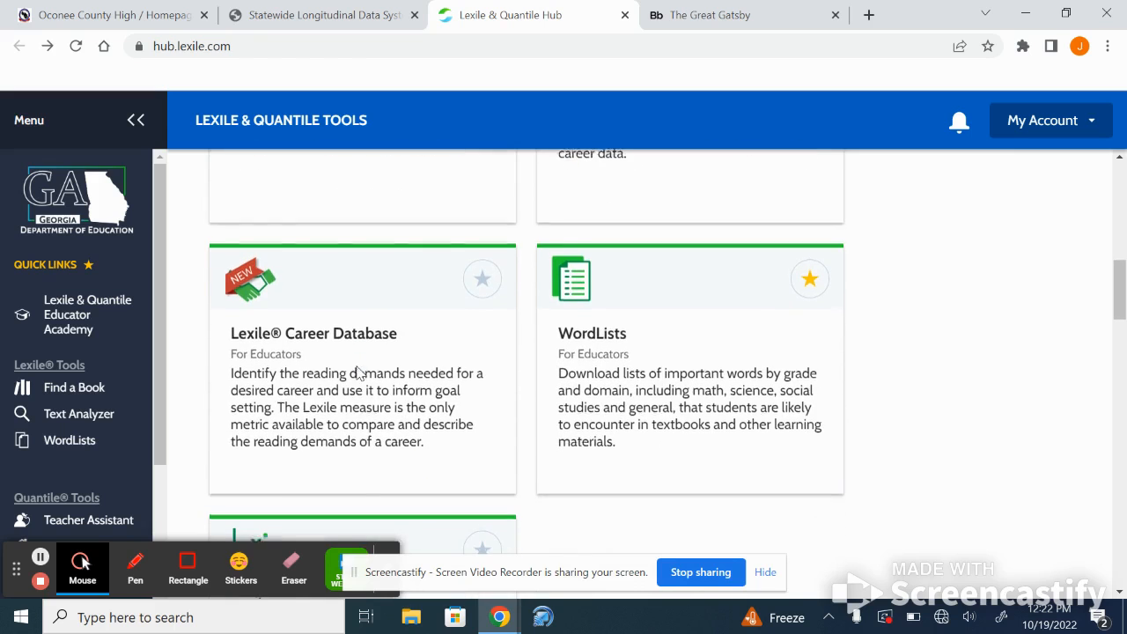
{"action": "left_click", "coordinate": [341, 332]}
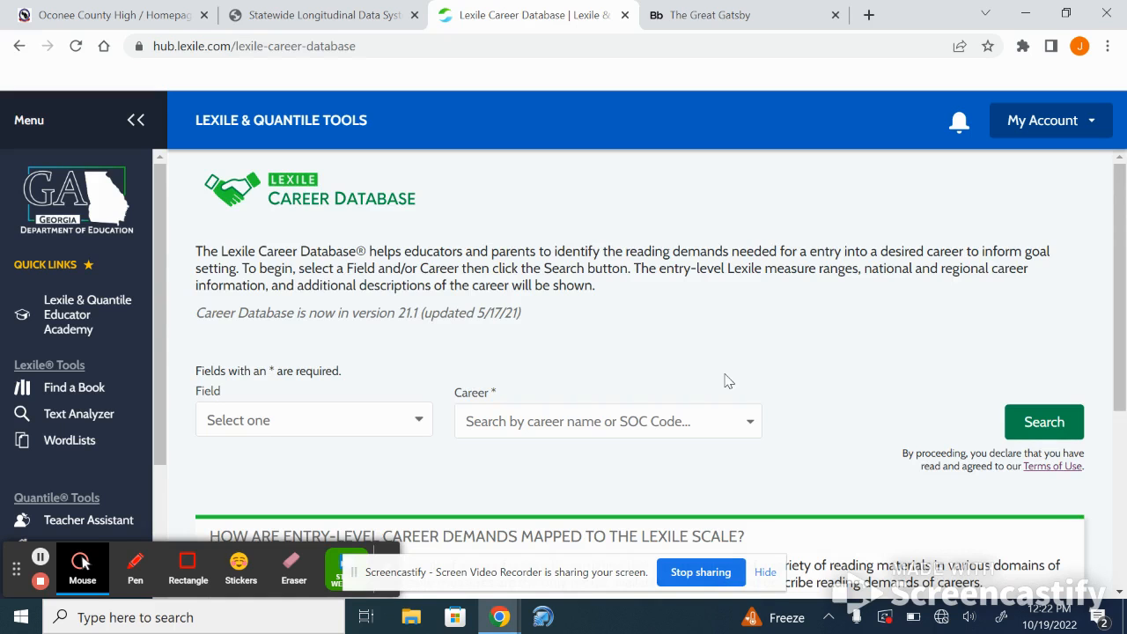
{"action": "scroll", "coordinate": [727, 380], "scroll_direction": "down", "scroll_amount": 1}
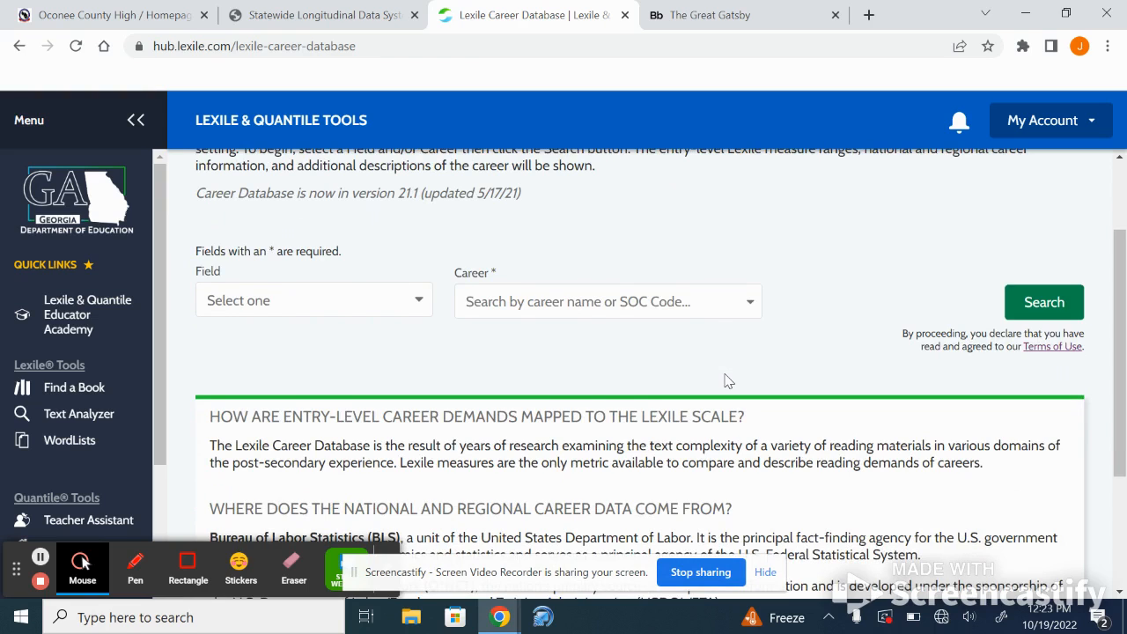
{"action": "scroll", "coordinate": [727, 380], "scroll_direction": "up", "scroll_amount": 1}
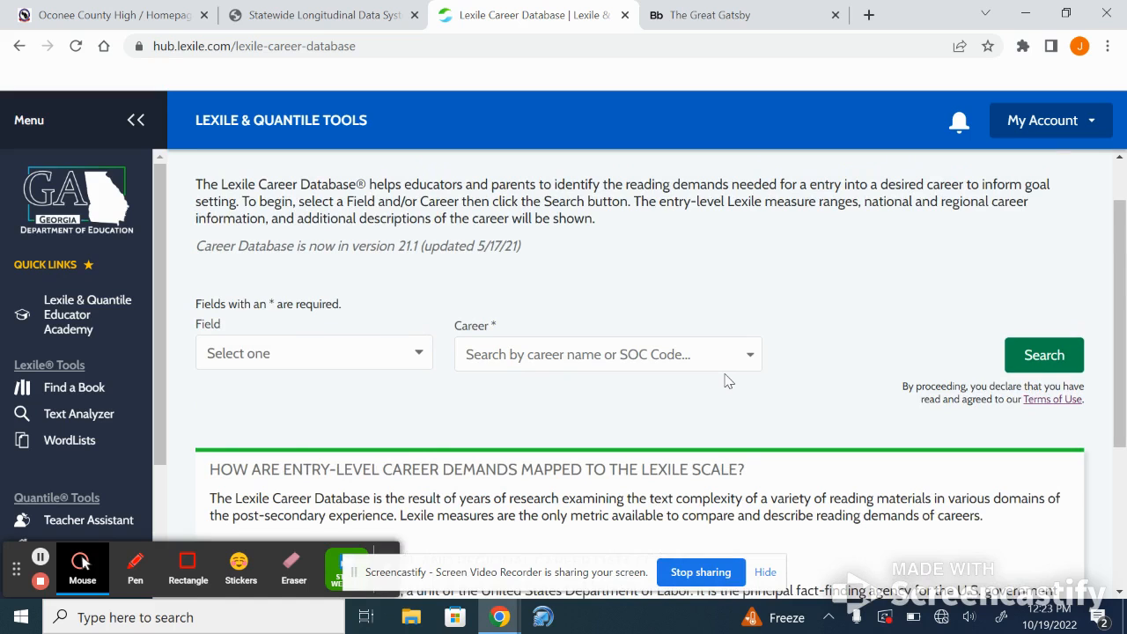
{"action": "scroll", "coordinate": [724, 380], "scroll_direction": "down", "scroll_amount": 1}
{"action": "scroll", "coordinate": [727, 381], "scroll_direction": "up", "scroll_amount": 1}
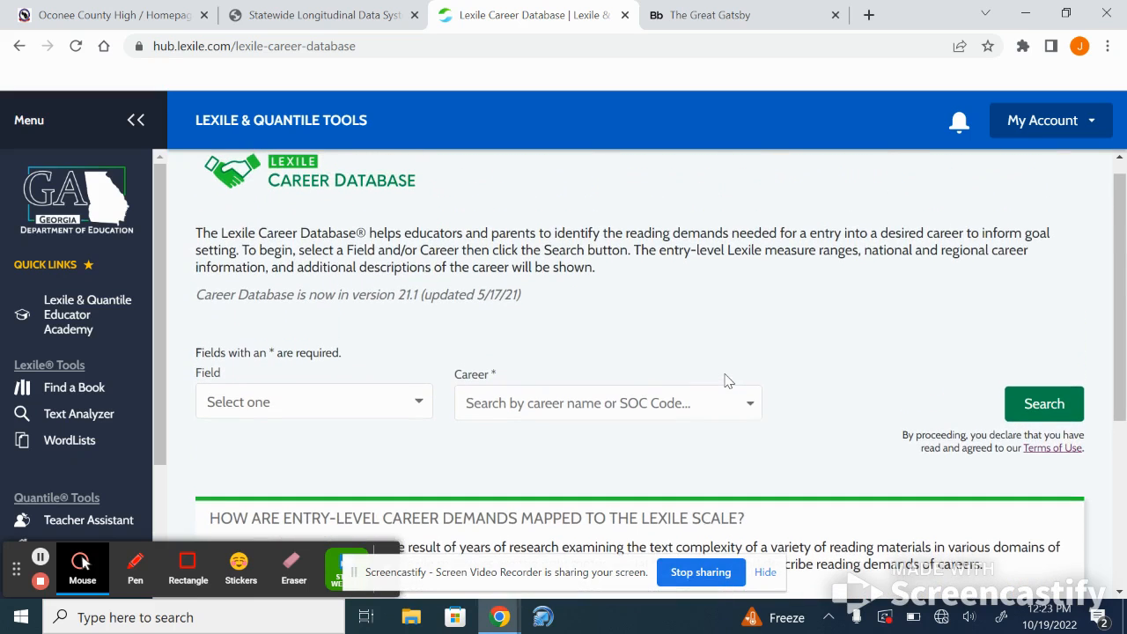
Set the career search field to Information Technology
{"action": "left_click", "coordinate": [384, 402]}
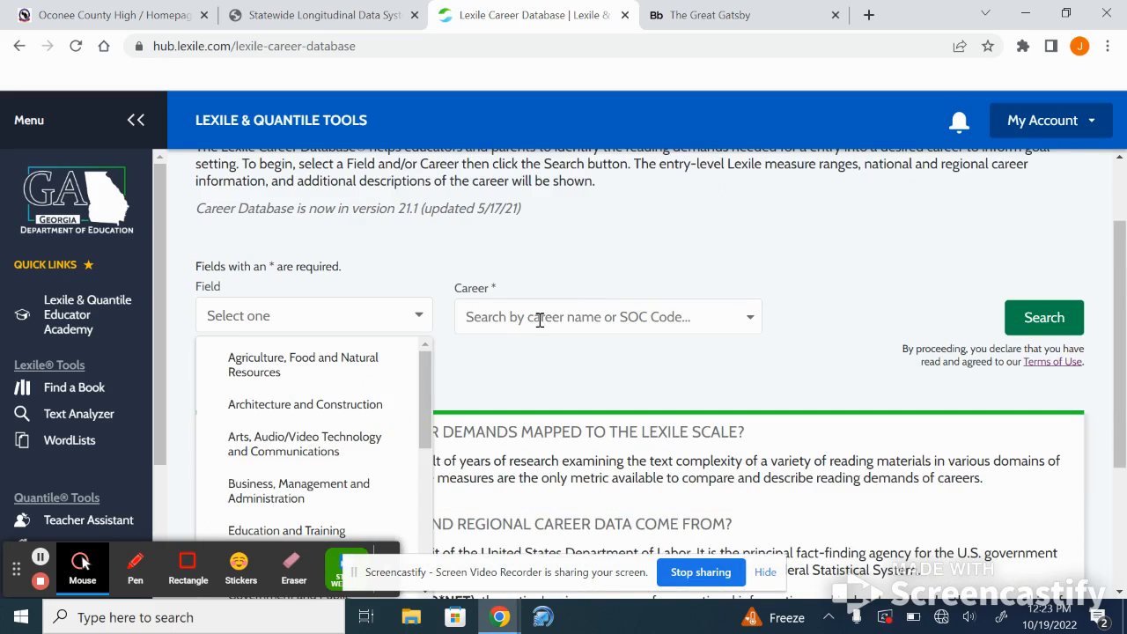
{"action": "scroll", "coordinate": [339, 420], "scroll_direction": "down", "scroll_amount": 5}
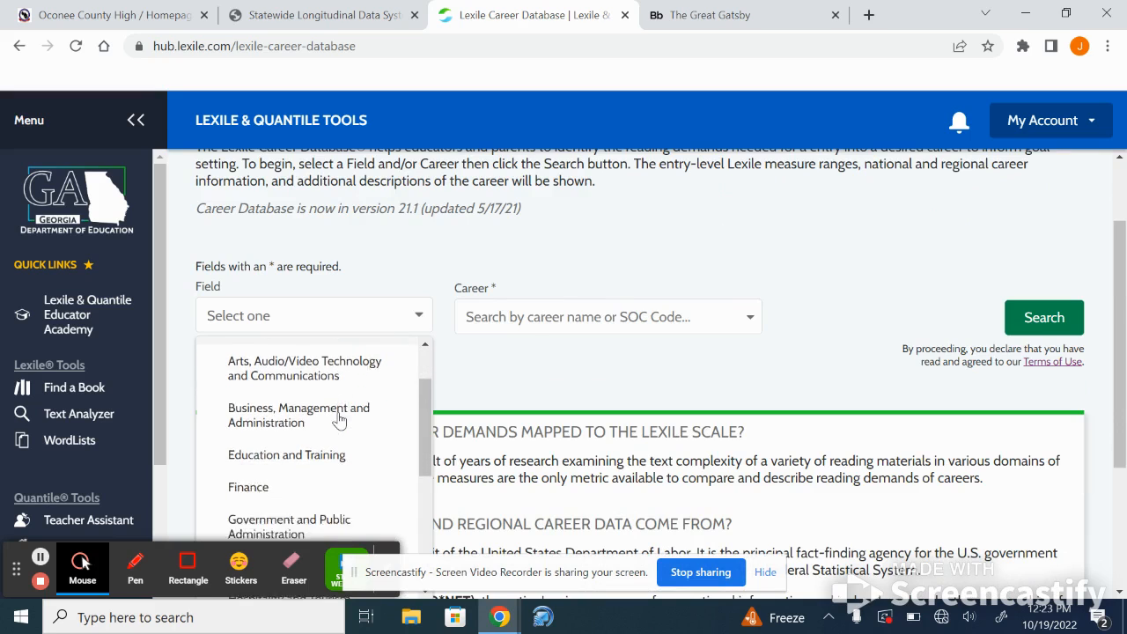
{"action": "scroll", "coordinate": [339, 420], "scroll_direction": "down", "scroll_amount": 1}
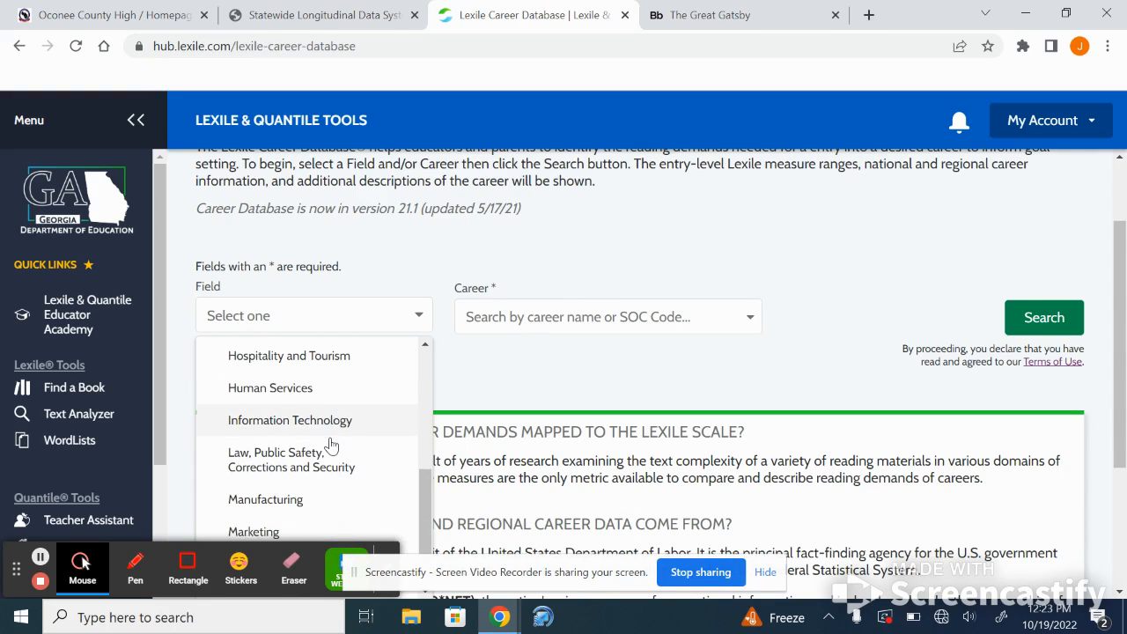
{"action": "left_click", "coordinate": [319, 427]}
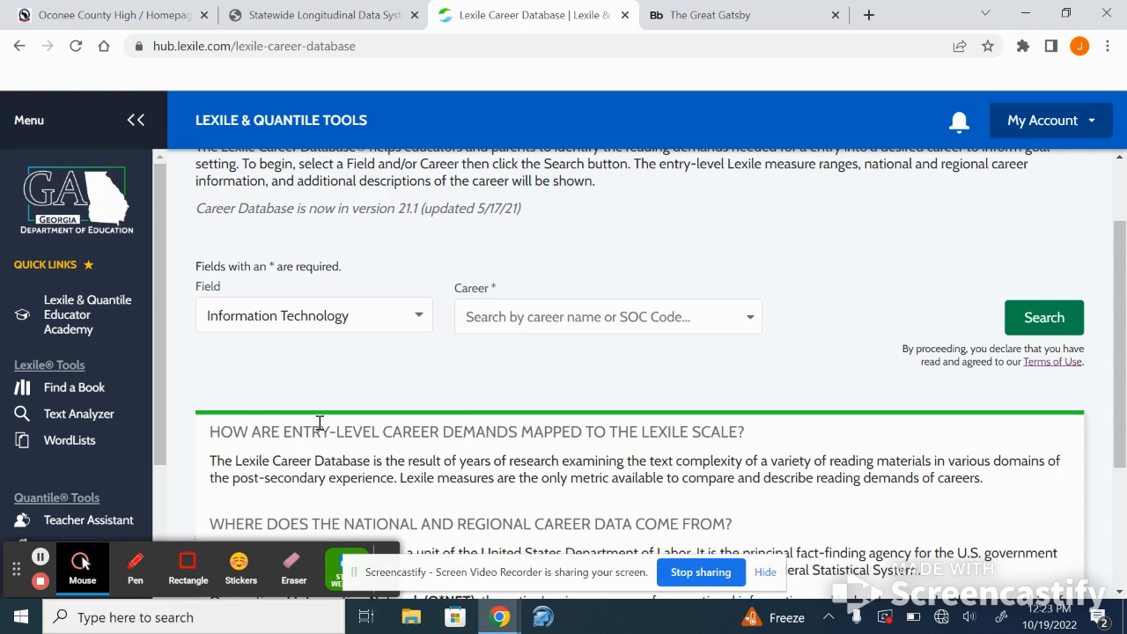
Choose Health Informatics Specialists as the career and run the search
{"action": "left_click", "coordinate": [527, 325]}
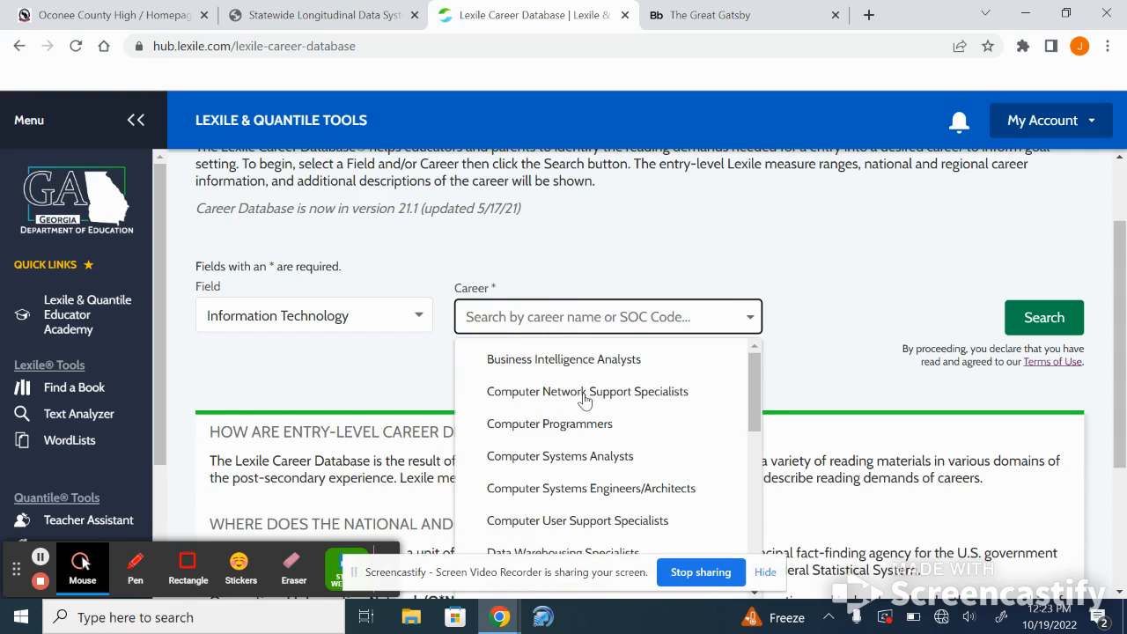
{"action": "scroll", "coordinate": [586, 407], "scroll_direction": "down", "scroll_amount": 1}
{"action": "scroll", "coordinate": [586, 408], "scroll_direction": "down", "scroll_amount": 1}
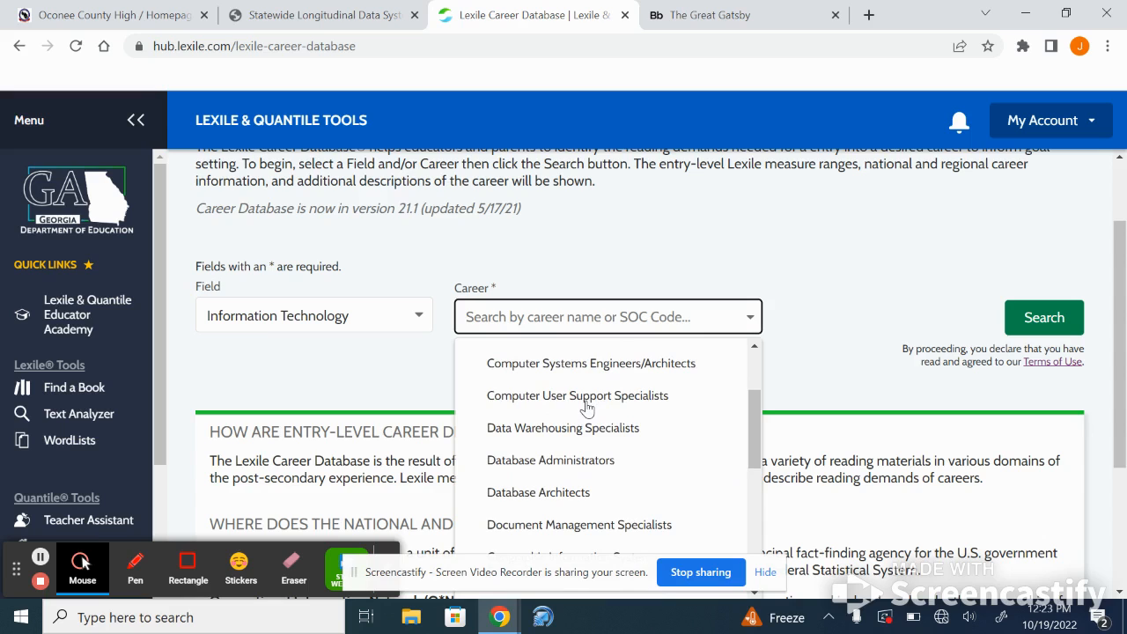
{"action": "scroll", "coordinate": [581, 467], "scroll_direction": "down", "scroll_amount": 1}
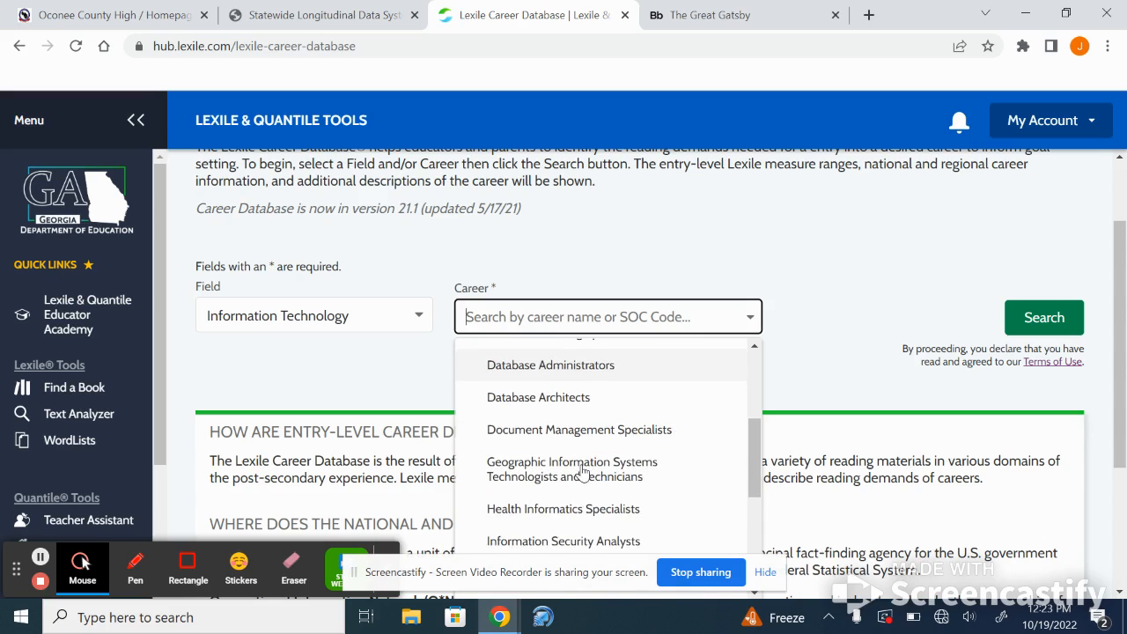
{"action": "scroll", "coordinate": [583, 473], "scroll_direction": "down", "scroll_amount": 1}
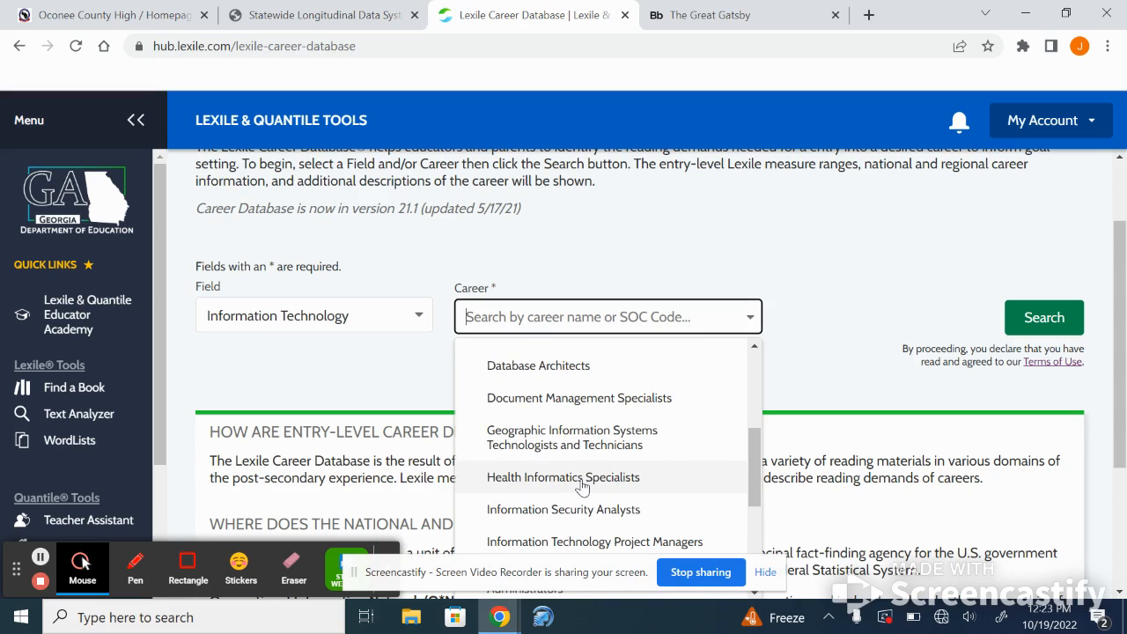
{"action": "left_click", "coordinate": [581, 480]}
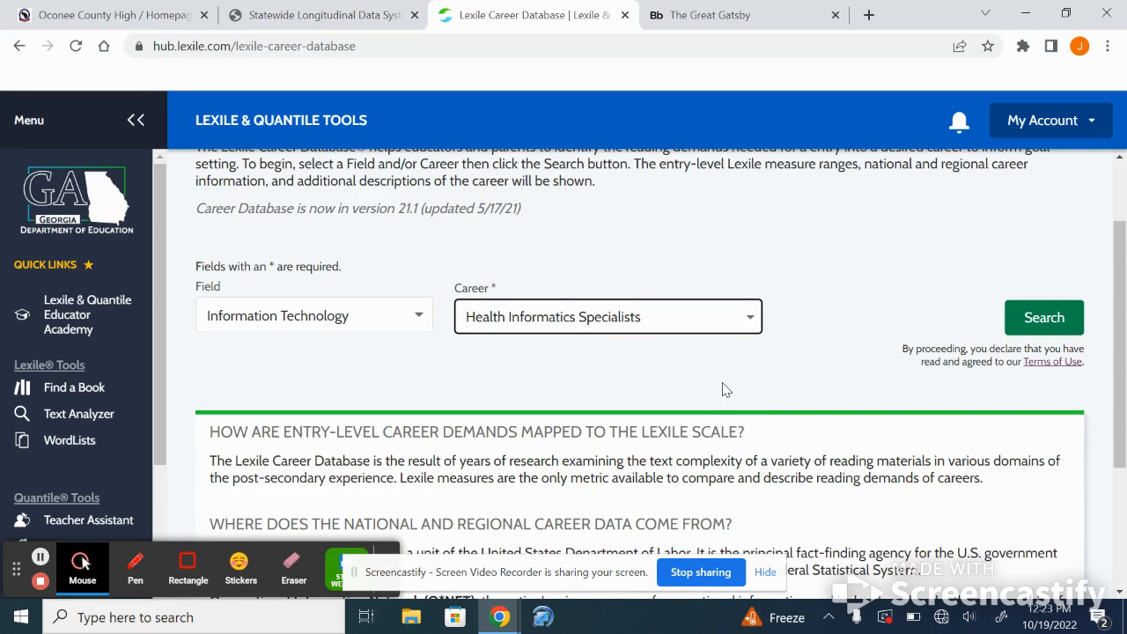
{"action": "left_click", "coordinate": [1017, 319]}
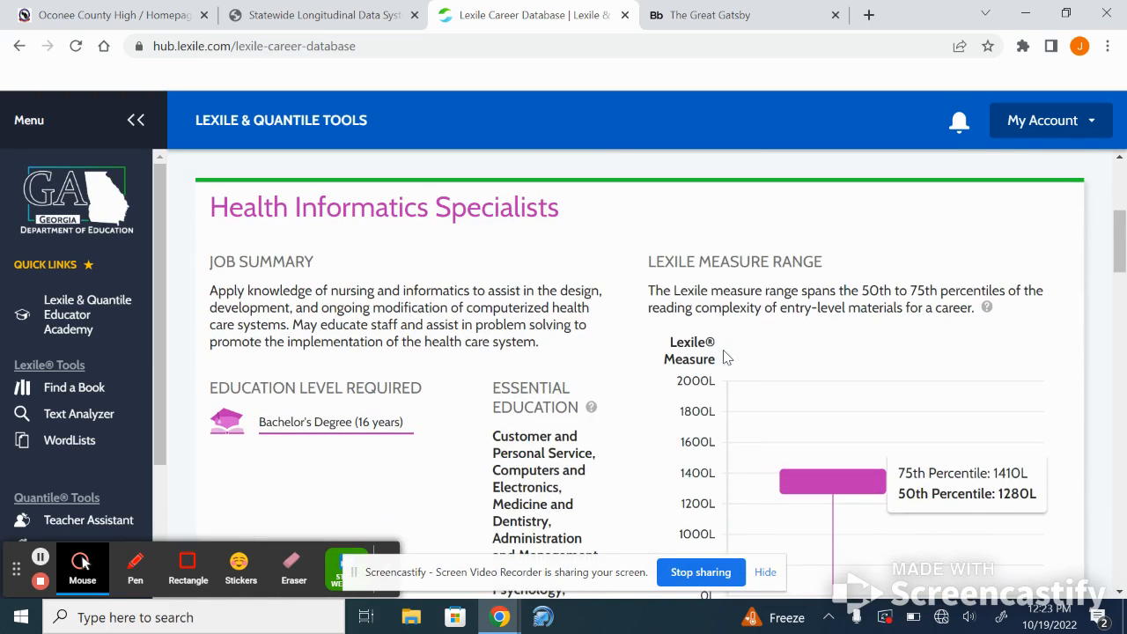
Examine the career's job summary, required education, Lexile measure range and national pay, growth and openings comparison
{"action": "scroll", "coordinate": [459, 314], "scroll_direction": "down", "scroll_amount": 1}
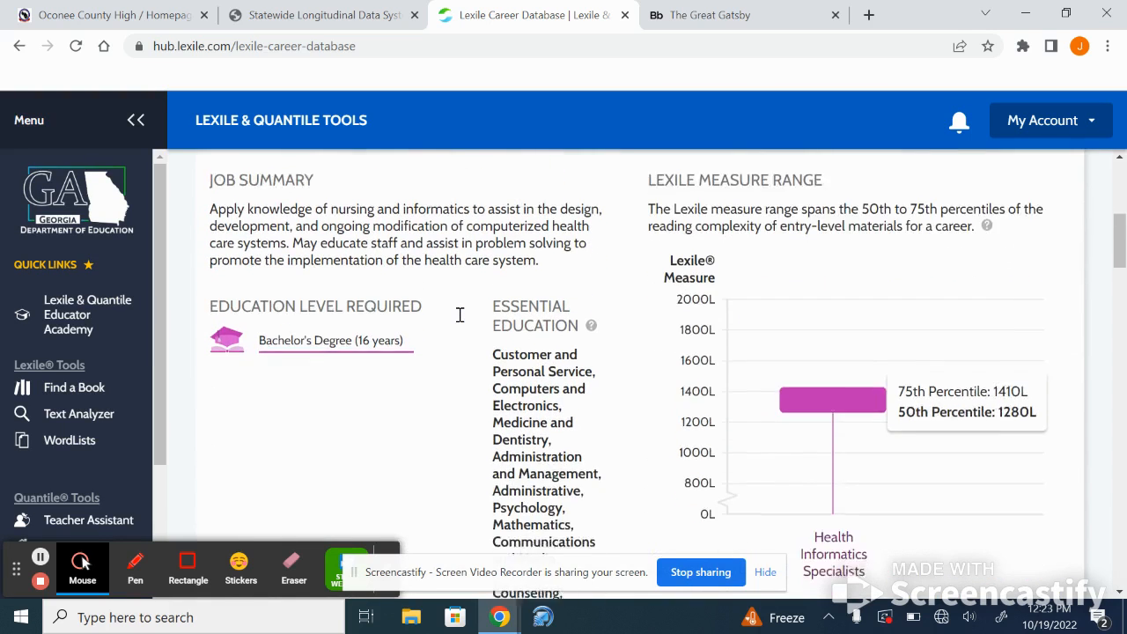
{"action": "scroll", "coordinate": [460, 315], "scroll_direction": "up", "scroll_amount": 1}
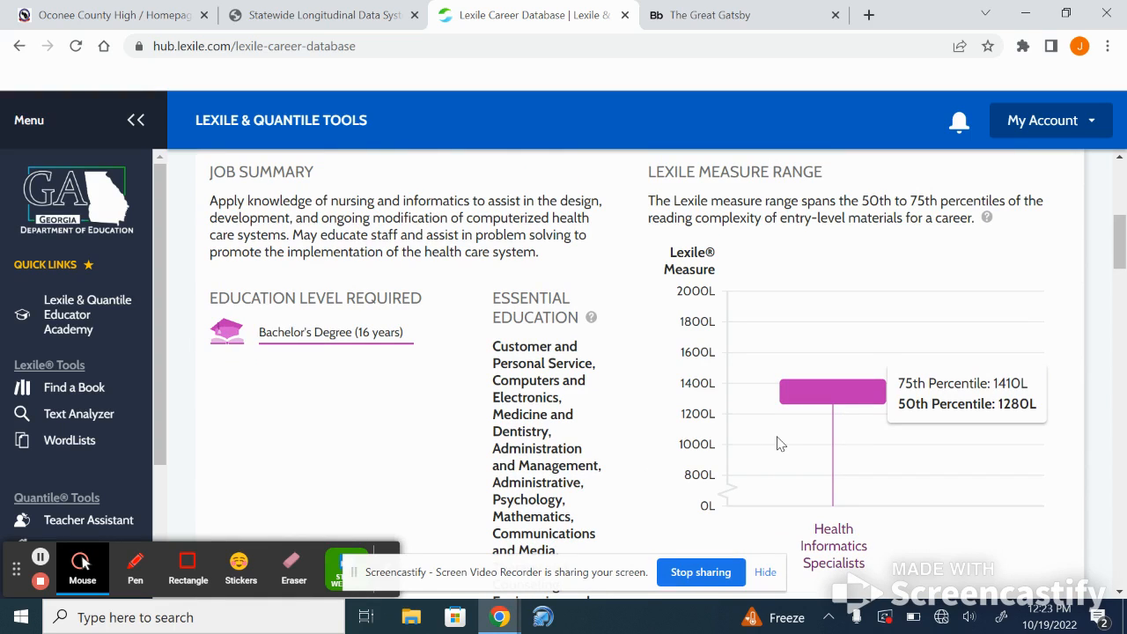
{"action": "scroll", "coordinate": [777, 444], "scroll_direction": "down", "scroll_amount": 1}
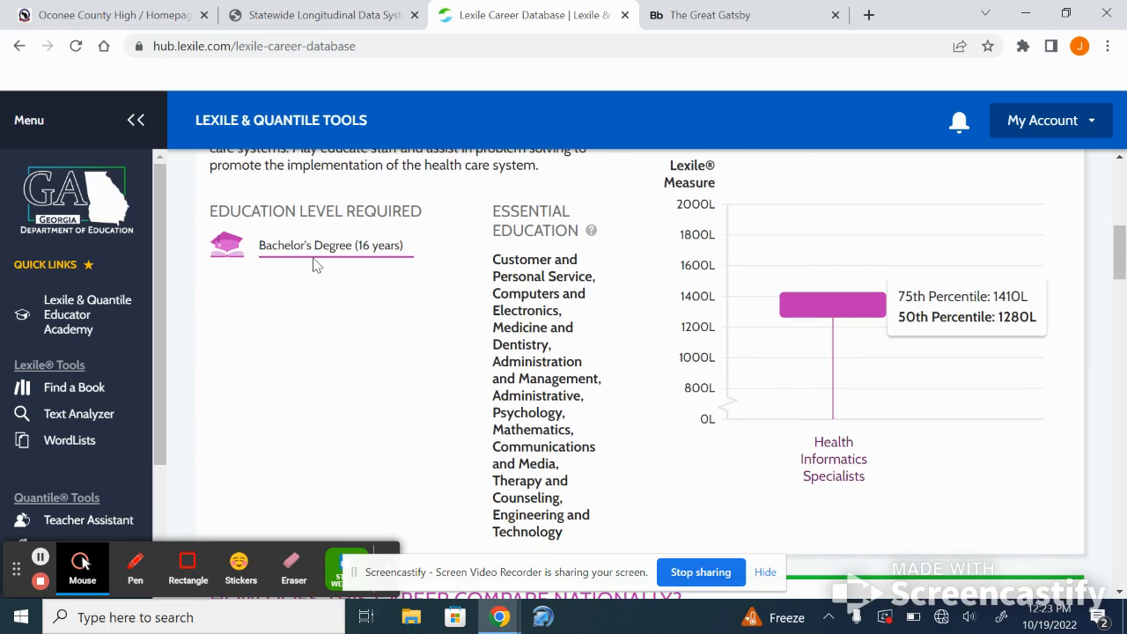
{"action": "scroll", "coordinate": [315, 265], "scroll_direction": "down", "scroll_amount": 4}
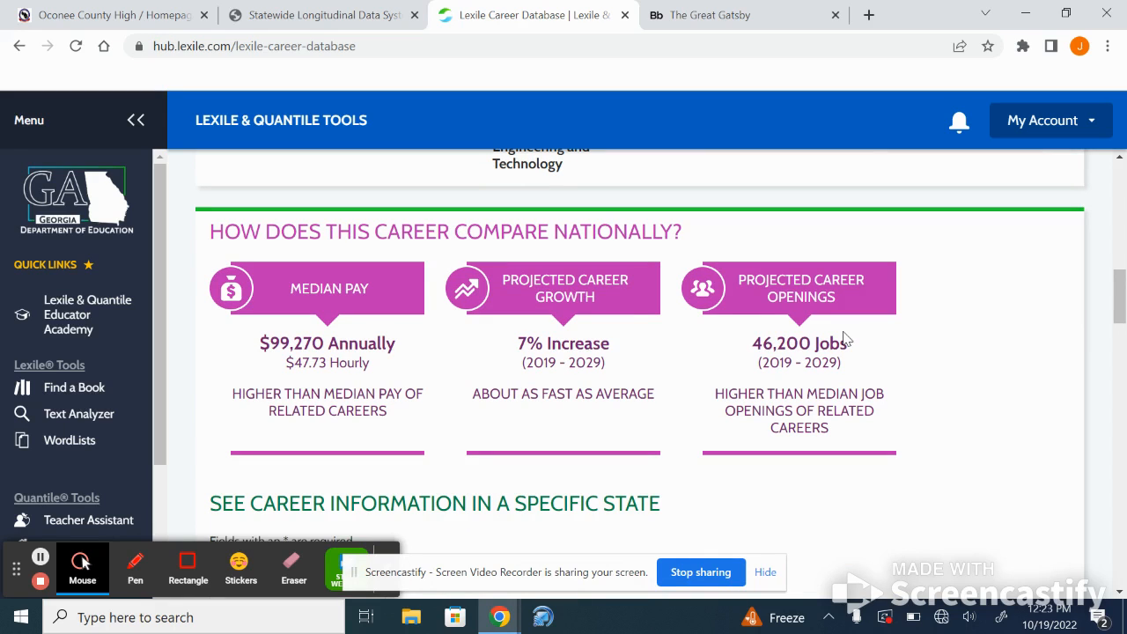
Show the Health Informatics Specialists career information for the state of Georgia
{"action": "scroll", "coordinate": [844, 339], "scroll_direction": "down", "scroll_amount": 3}
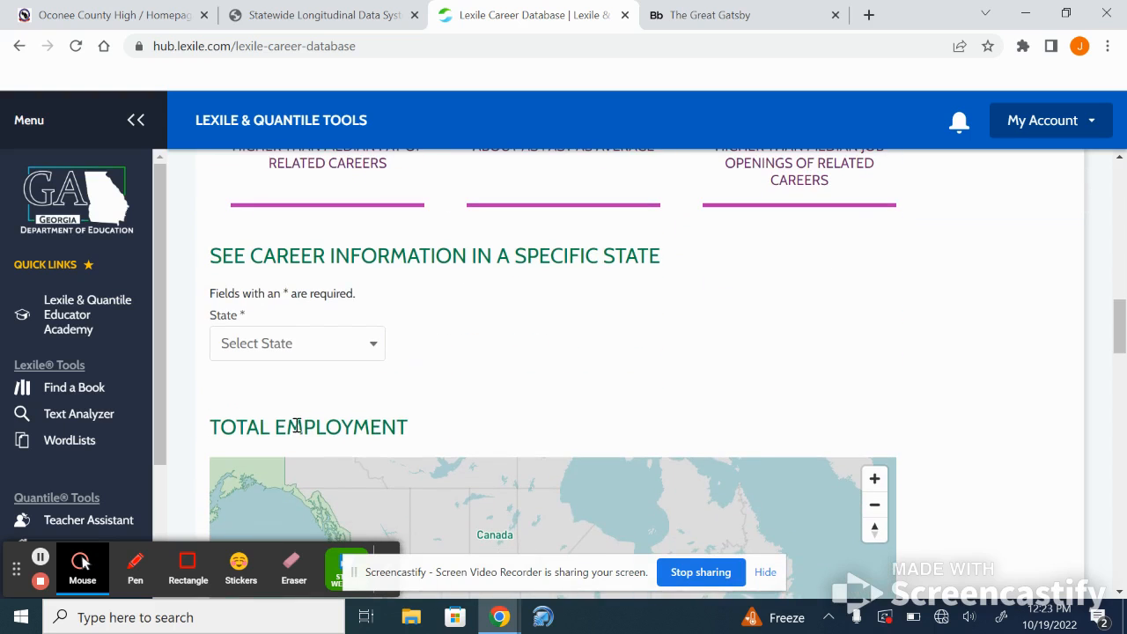
{"action": "left_click", "coordinate": [287, 343]}
{"action": "scroll", "coordinate": [305, 467], "scroll_direction": "down", "scroll_amount": 3}
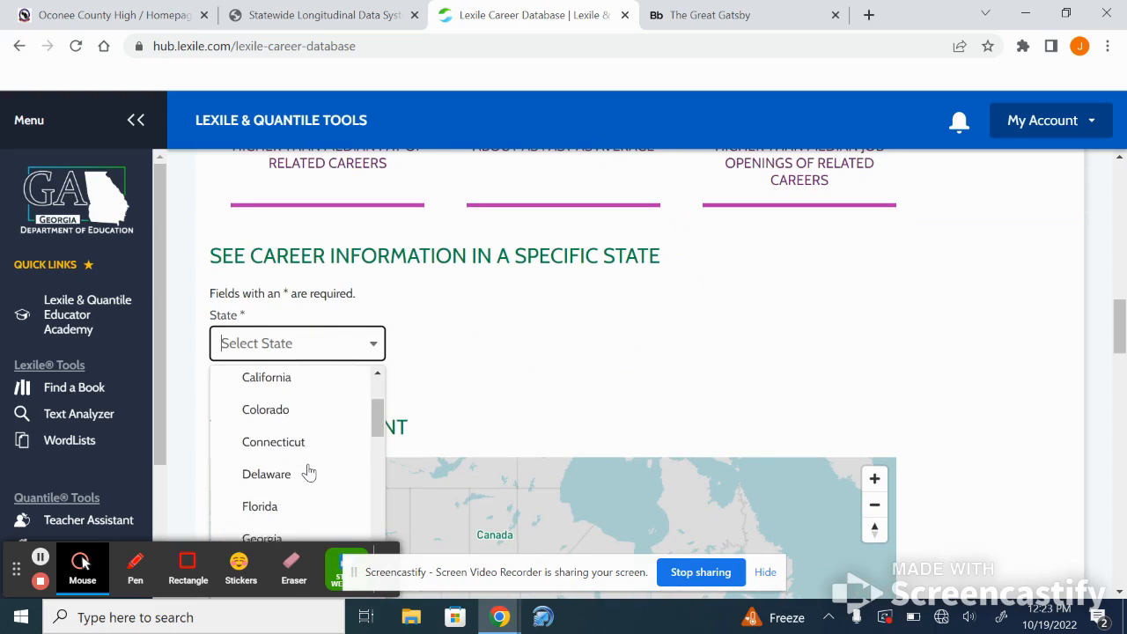
{"action": "left_click", "coordinate": [293, 485]}
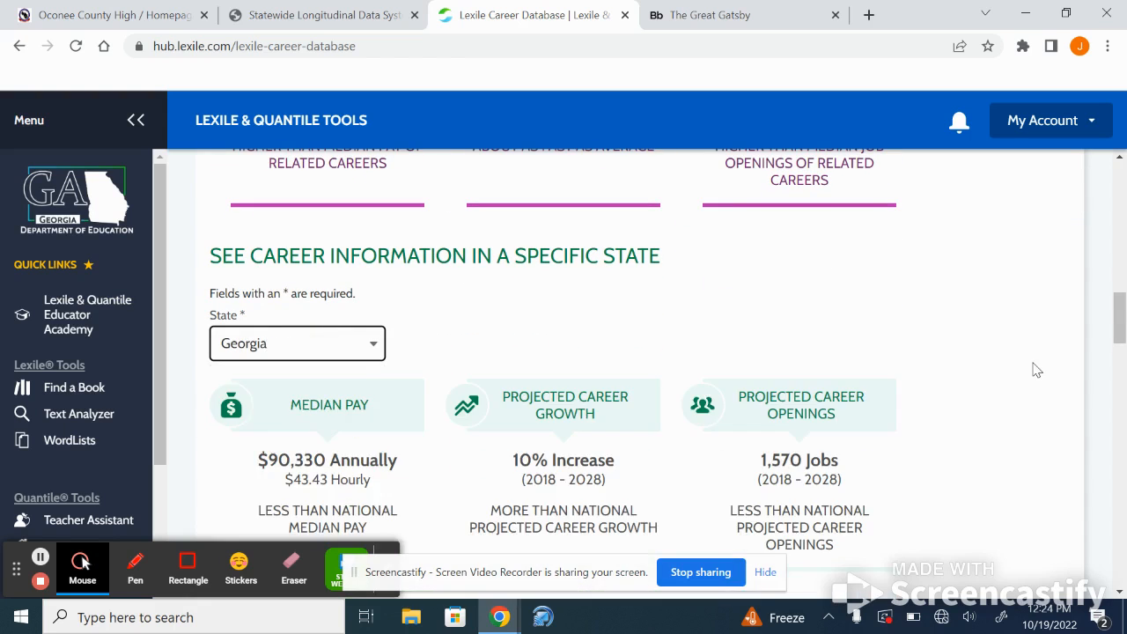
Examine Georgia's median pay, projected growth, openings and employment map, and compare them with the national figures and career summary
{"action": "scroll", "coordinate": [1036, 369], "scroll_direction": "down", "scroll_amount": 2}
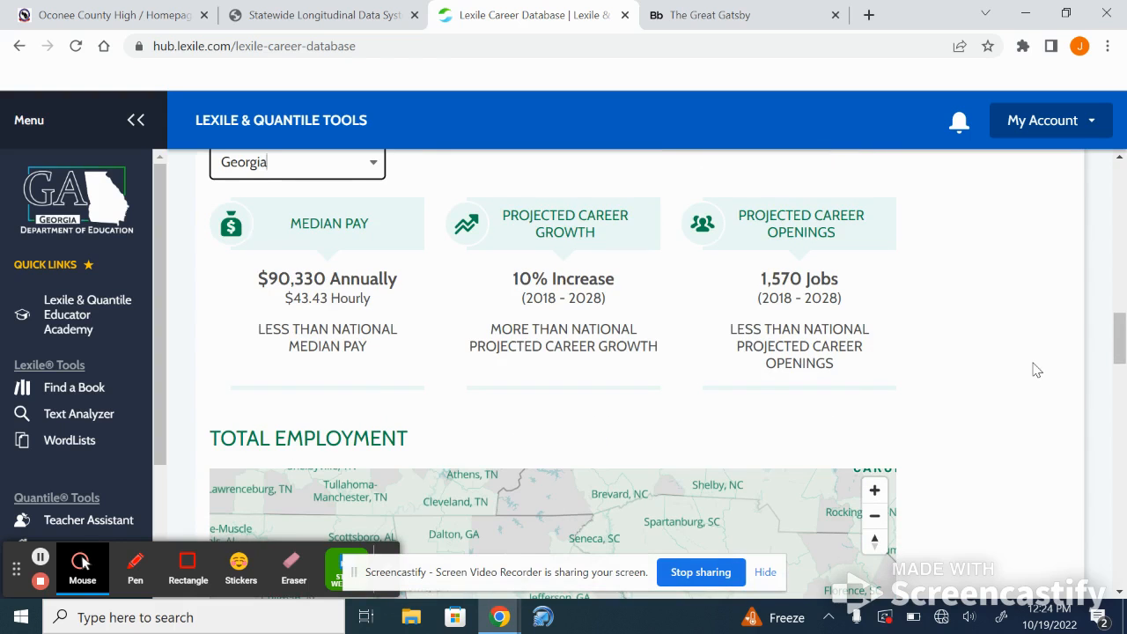
{"action": "scroll", "coordinate": [1036, 369], "scroll_direction": "down", "scroll_amount": 3}
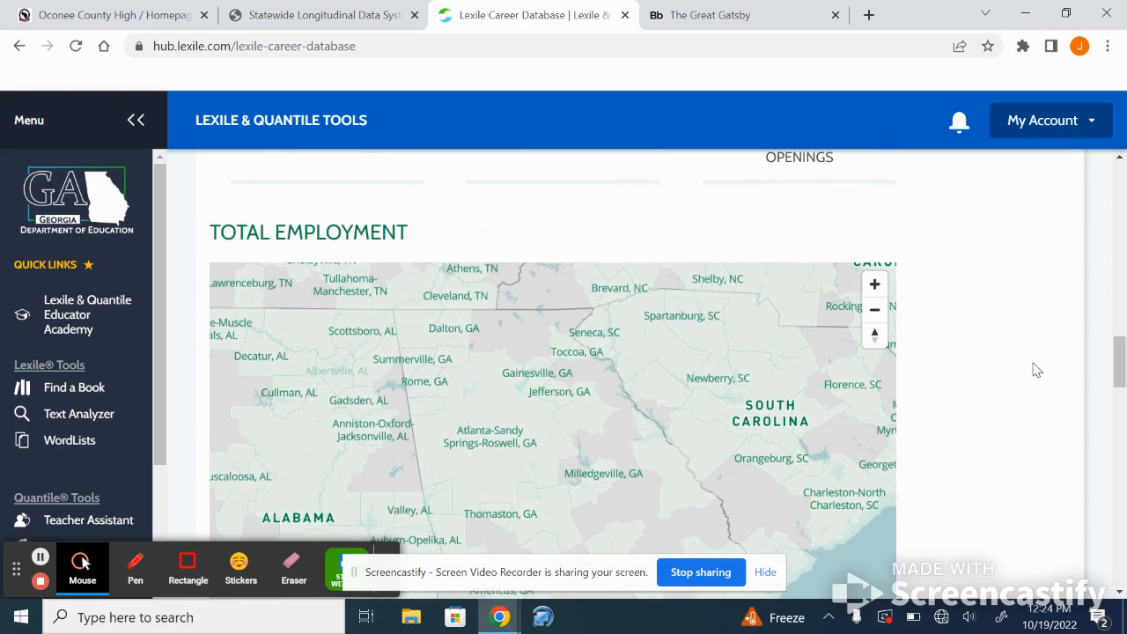
{"action": "scroll", "coordinate": [1036, 369], "scroll_direction": "up", "scroll_amount": 3}
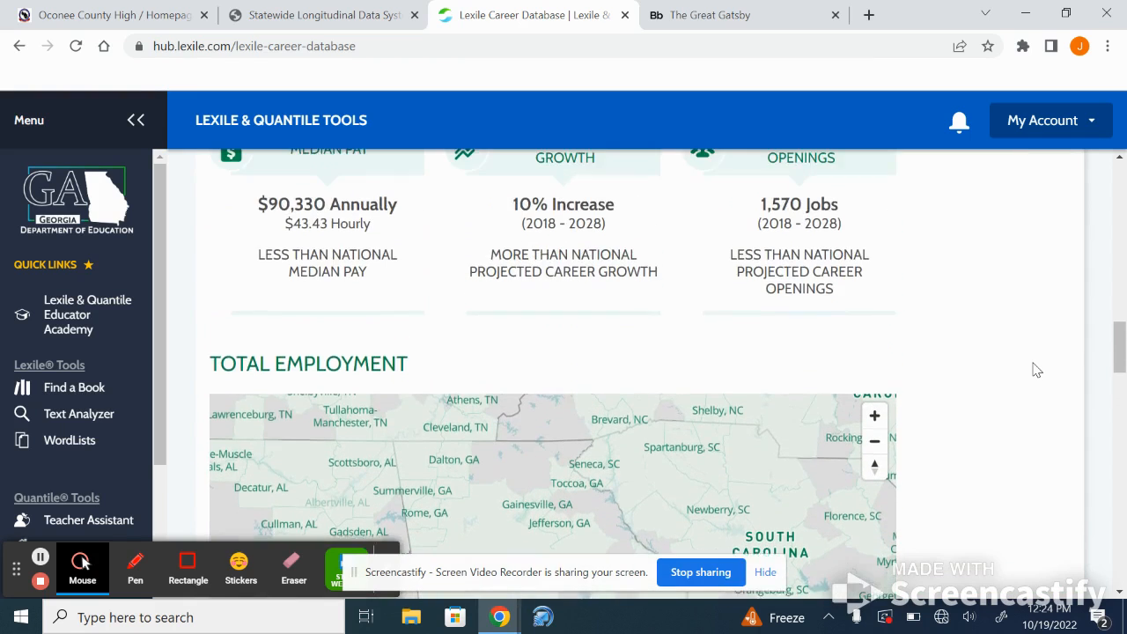
{"action": "scroll", "coordinate": [1036, 370], "scroll_direction": "up", "scroll_amount": 3}
{"action": "scroll", "coordinate": [1036, 370], "scroll_direction": "up", "scroll_amount": 3}
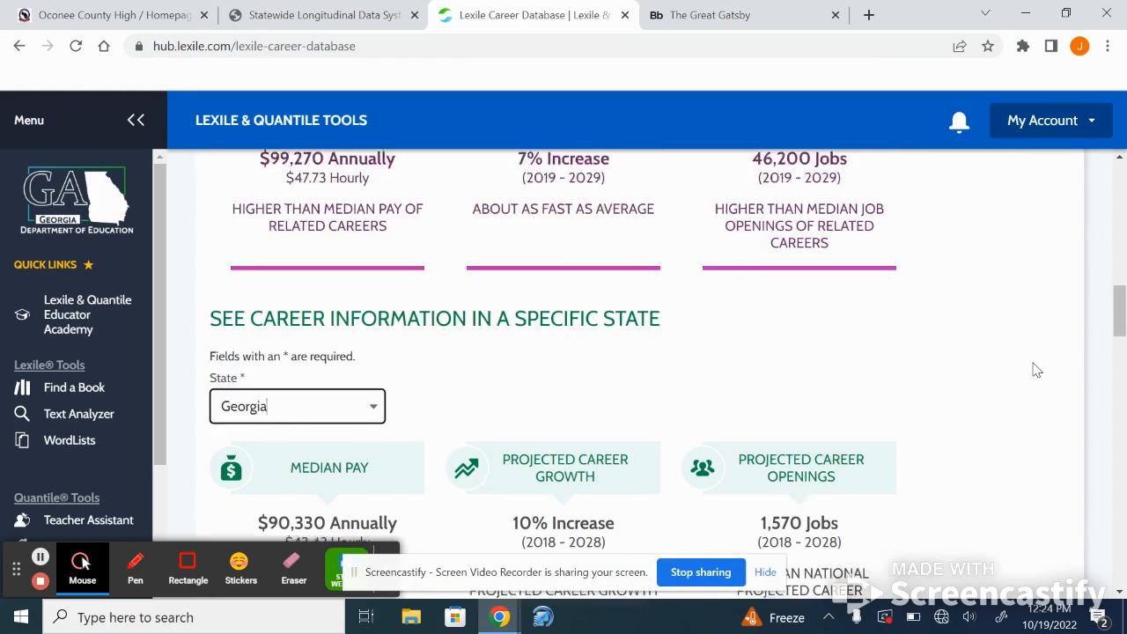
{"action": "scroll", "coordinate": [1036, 369], "scroll_direction": "up", "scroll_amount": 2}
{"action": "scroll", "coordinate": [1036, 370], "scroll_direction": "up", "scroll_amount": 3}
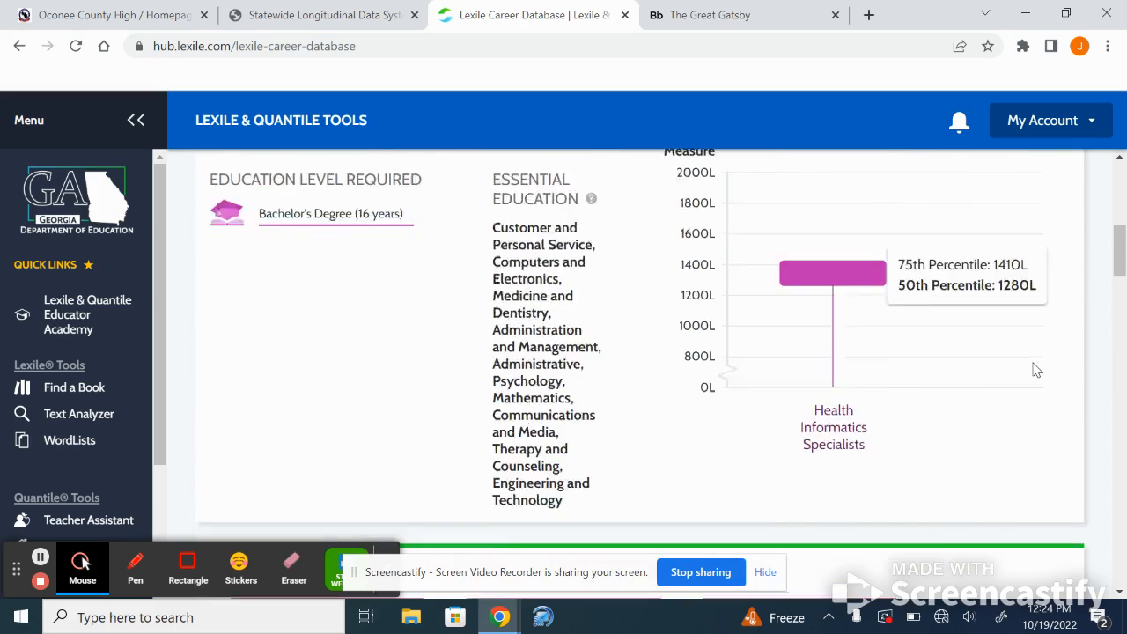
{"action": "scroll", "coordinate": [1036, 370], "scroll_direction": "up", "scroll_amount": 1}
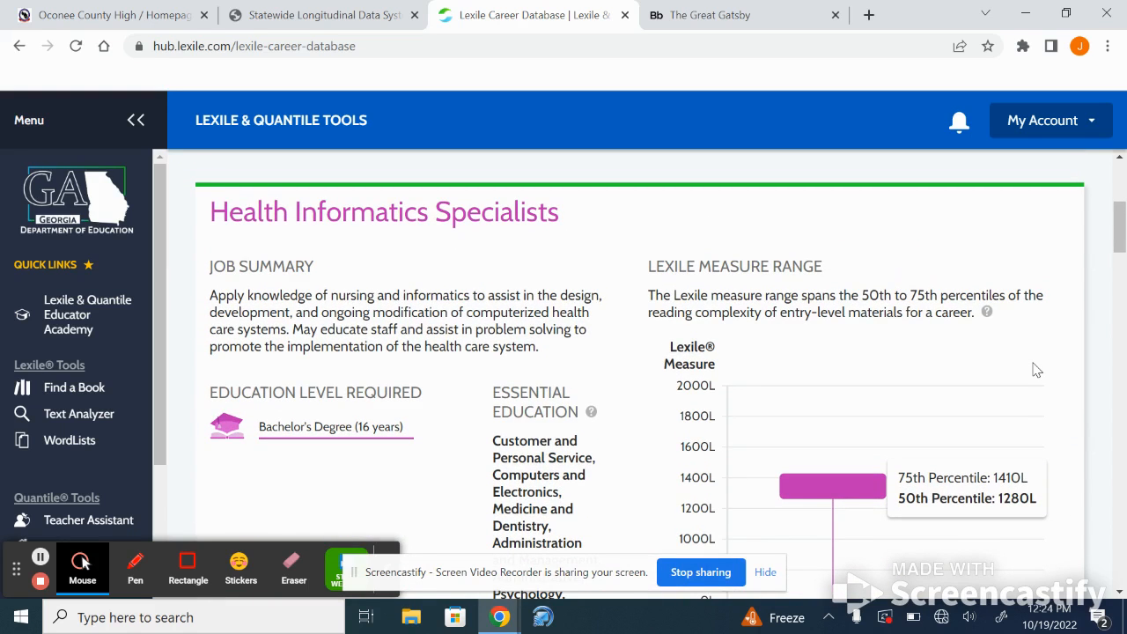
{"action": "scroll", "coordinate": [1037, 370], "scroll_direction": "up", "scroll_amount": 4}
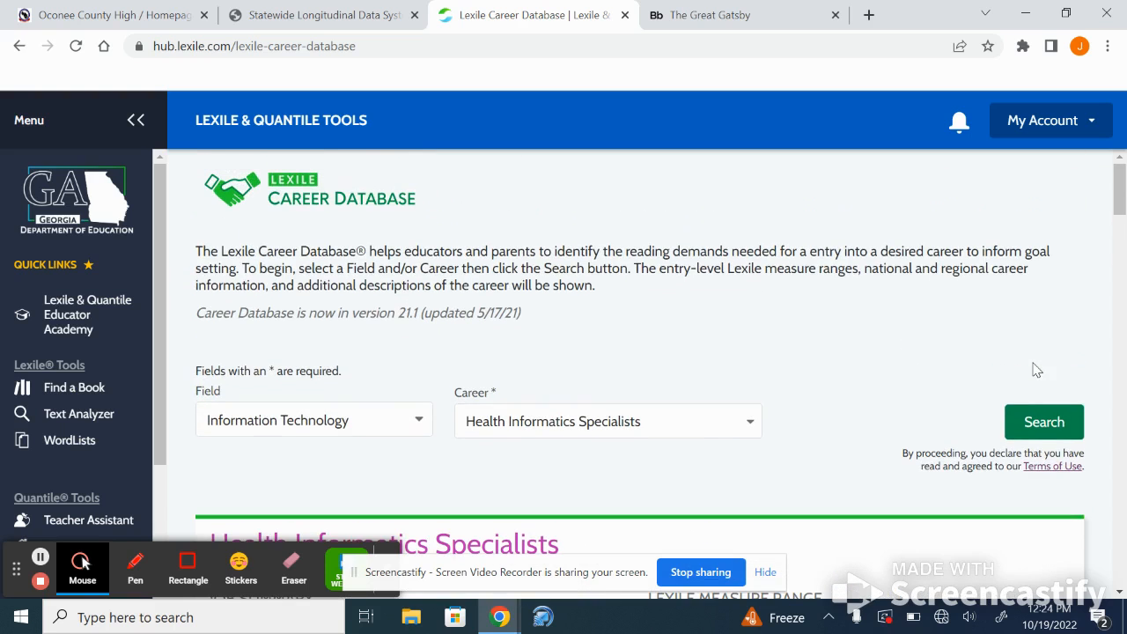
Return to the hub's tool overview and look over the descriptions of the Lexile and Quantile tools
{"action": "left_click", "coordinate": [19, 46]}
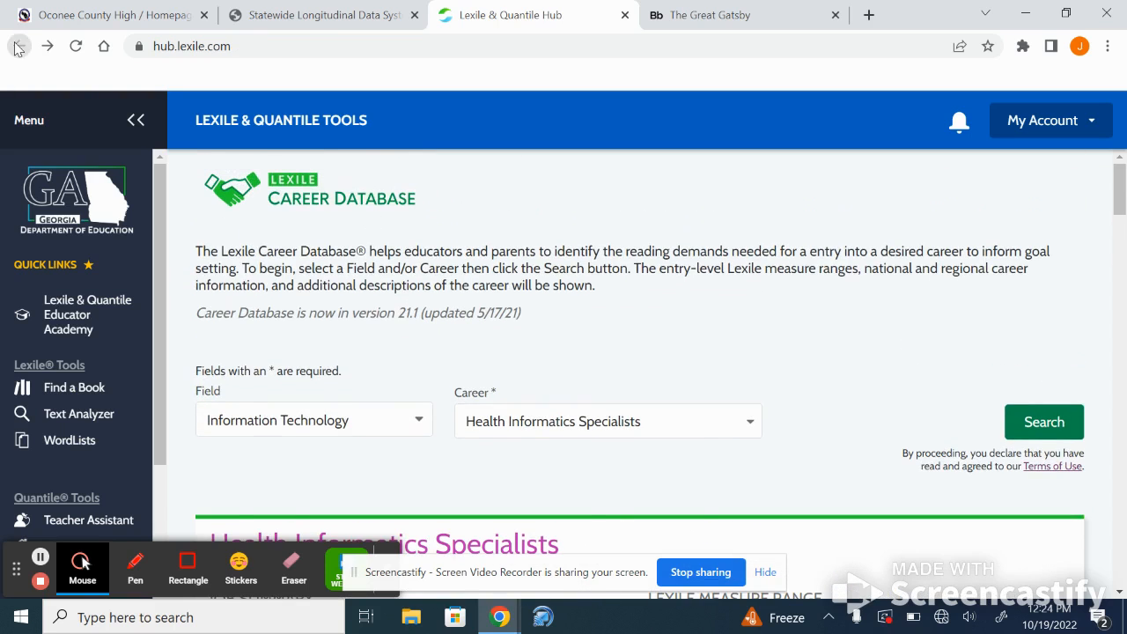
{"action": "scroll", "coordinate": [349, 323], "scroll_direction": "down", "scroll_amount": 9}
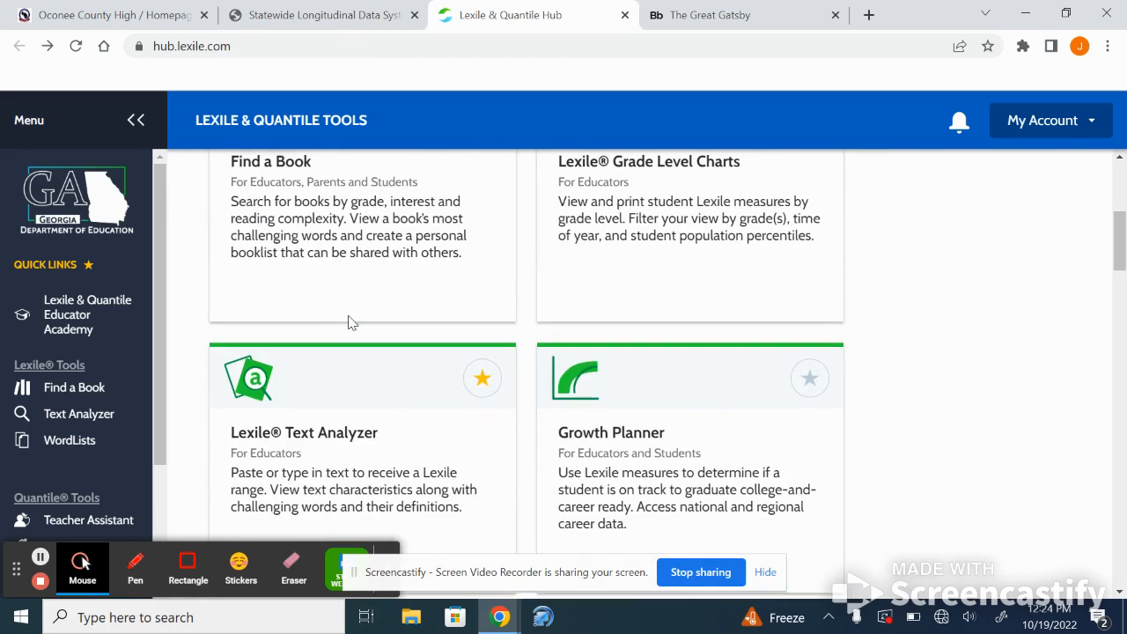
{"action": "scroll", "coordinate": [349, 323], "scroll_direction": "down", "scroll_amount": 1}
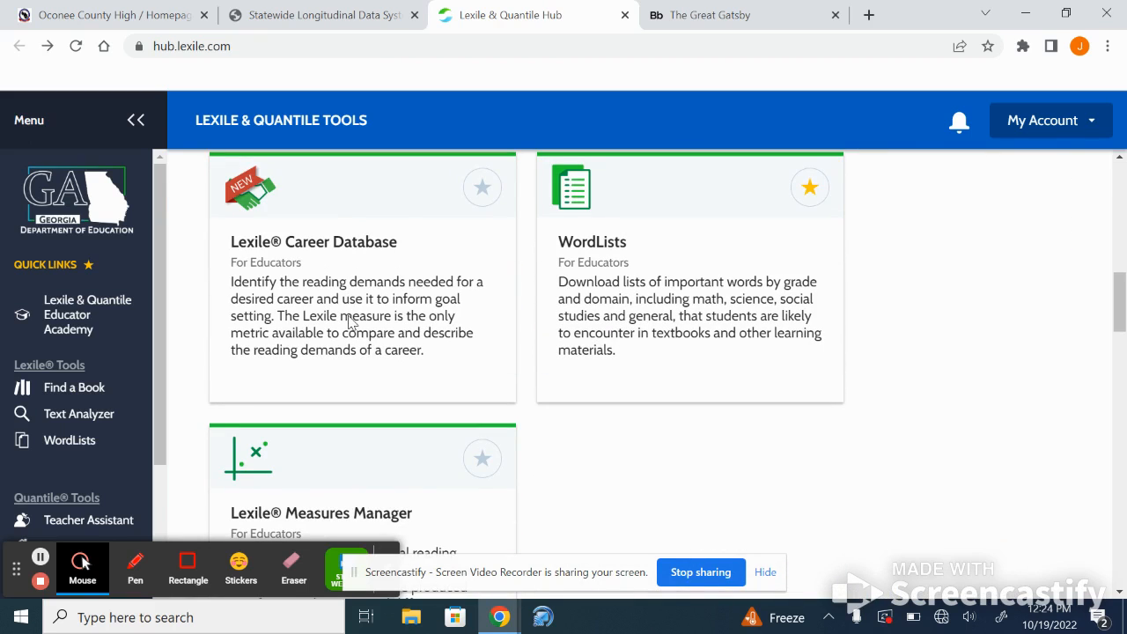
{"action": "scroll", "coordinate": [639, 369], "scroll_direction": "up", "scroll_amount": 2}
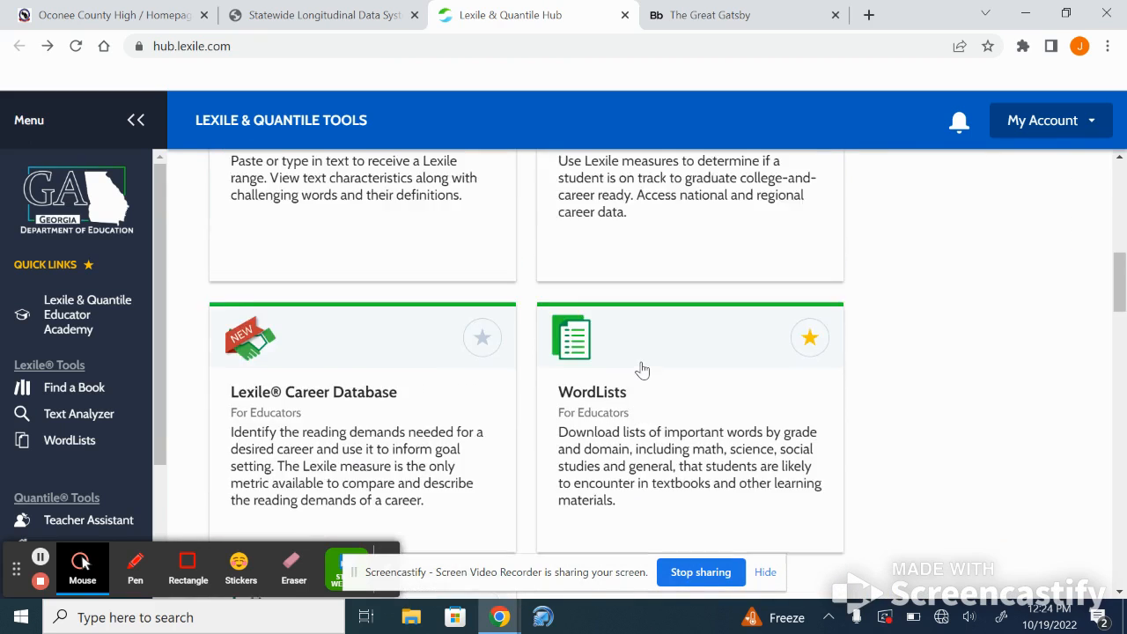
{"action": "scroll", "coordinate": [639, 369], "scroll_direction": "down", "scroll_amount": 4}
{"action": "scroll", "coordinate": [644, 369], "scroll_direction": "down", "scroll_amount": 6}
{"action": "scroll", "coordinate": [644, 369], "scroll_direction": "up", "scroll_amount": 1}
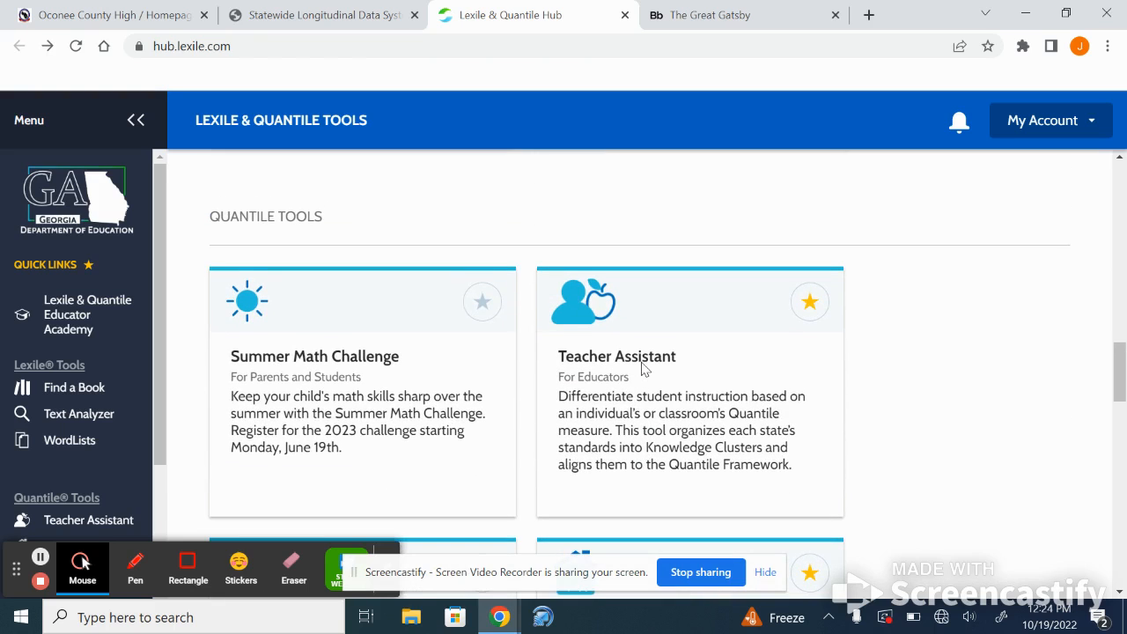
{"action": "scroll", "coordinate": [640, 369], "scroll_direction": "down", "scroll_amount": 2}
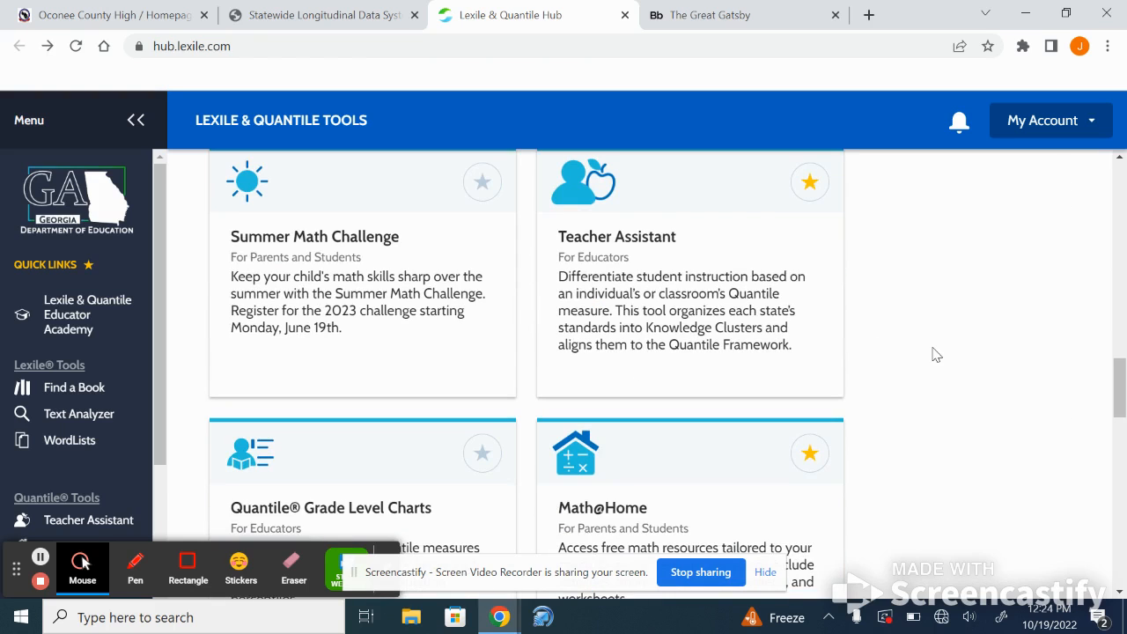
{"action": "scroll", "coordinate": [936, 354], "scroll_direction": "down", "scroll_amount": 3}
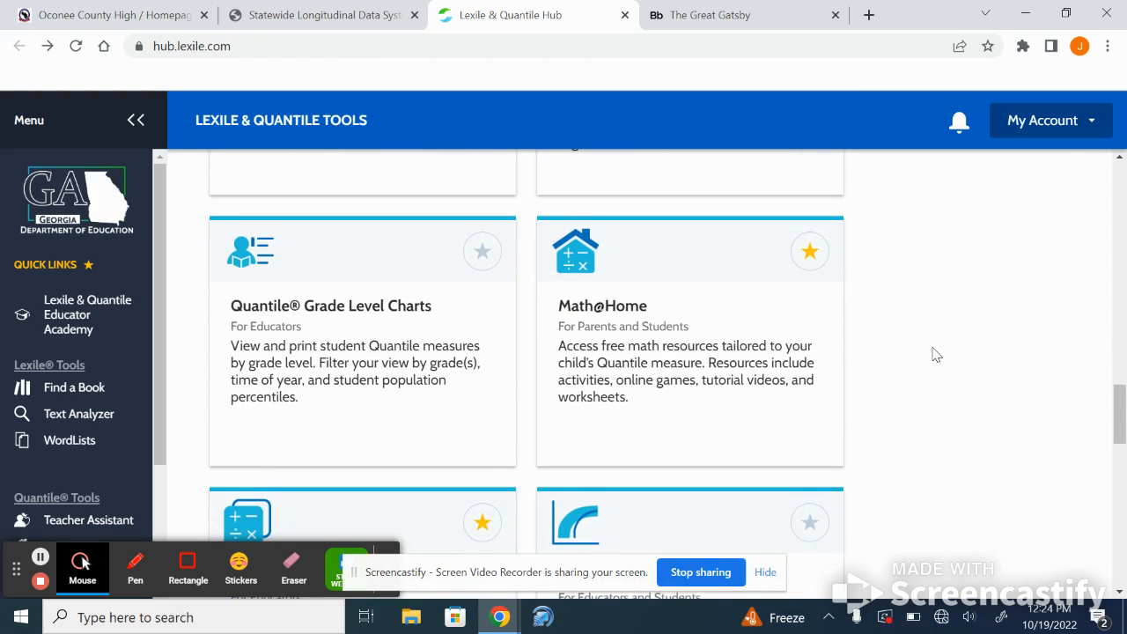
Open the Quantile Grade Level Charts, filter the table to grade 10 and view the time-of-year options
{"action": "left_click", "coordinate": [373, 210]}
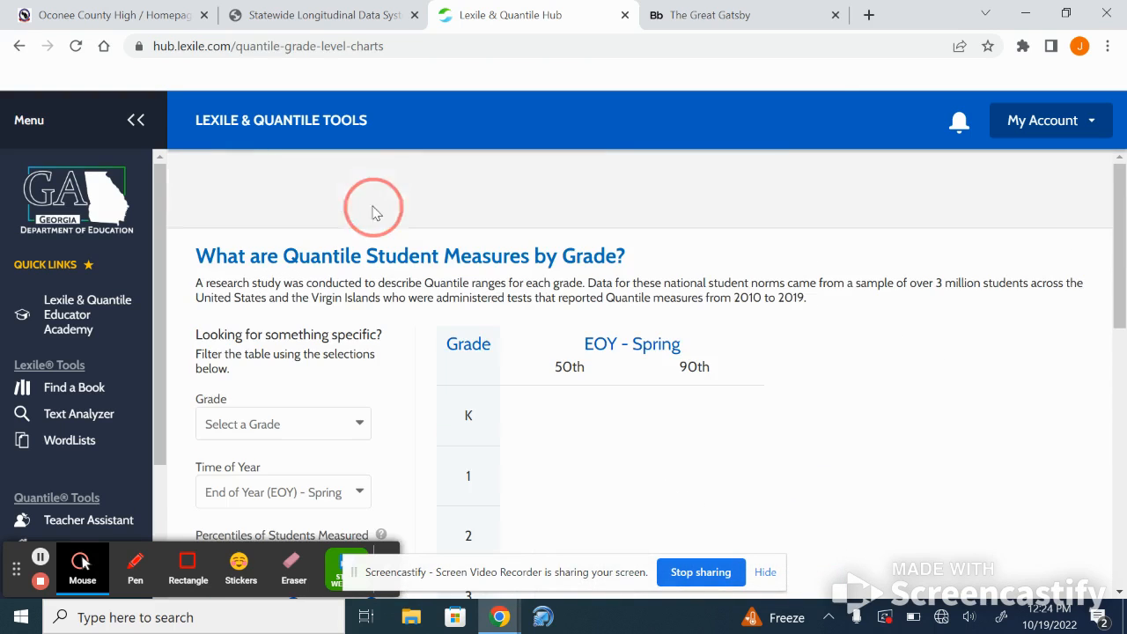
{"action": "scroll", "coordinate": [396, 416], "scroll_direction": "down", "scroll_amount": 2}
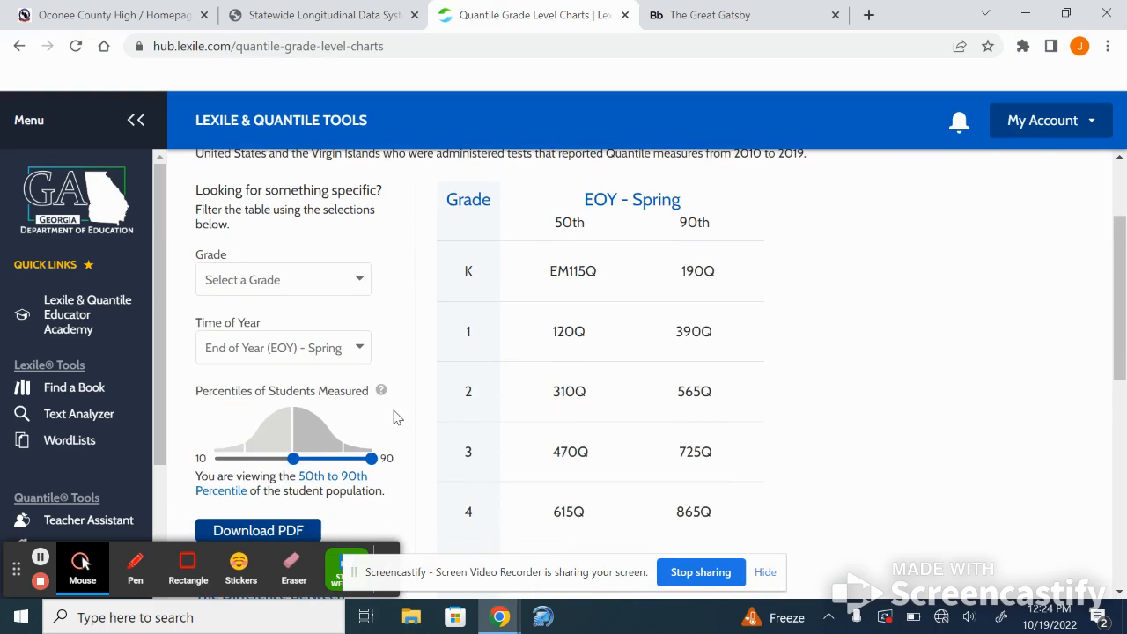
{"action": "left_click", "coordinate": [297, 281]}
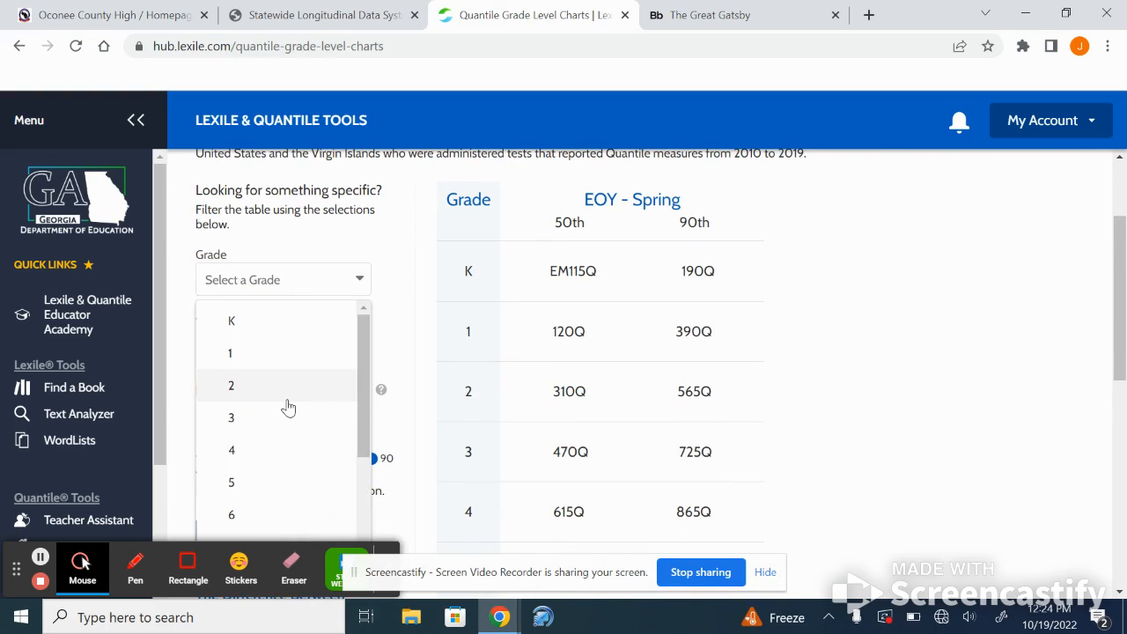
{"action": "scroll", "coordinate": [286, 405], "scroll_direction": "down", "scroll_amount": 2}
{"action": "scroll", "coordinate": [288, 407], "scroll_direction": "down", "scroll_amount": 1}
{"action": "left_click", "coordinate": [269, 391]}
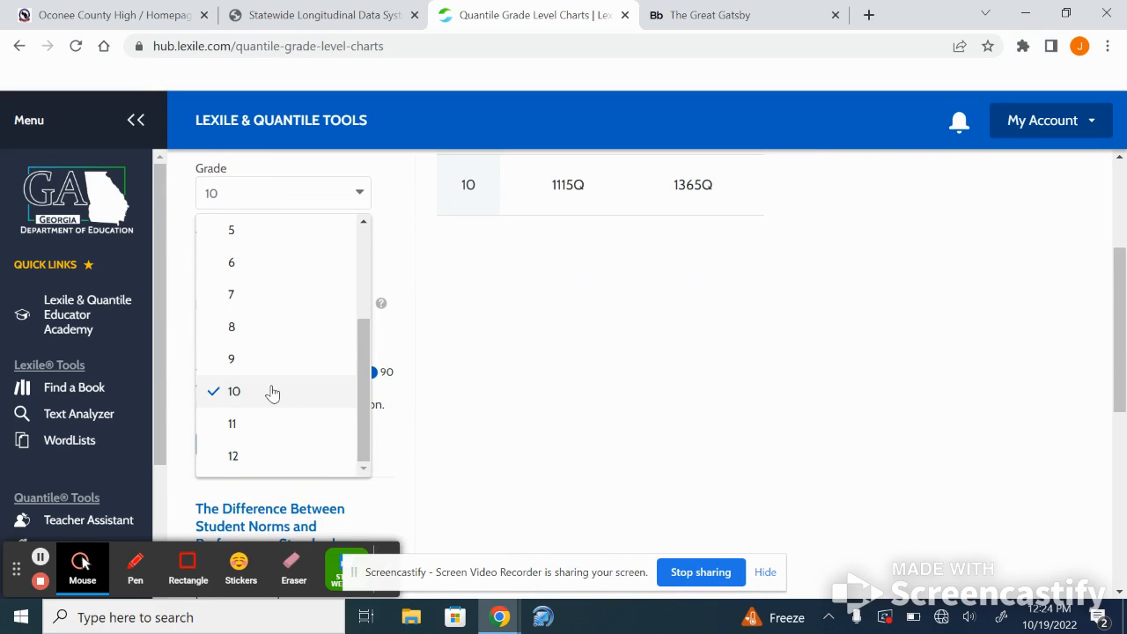
{"action": "left_click", "coordinate": [874, 317]}
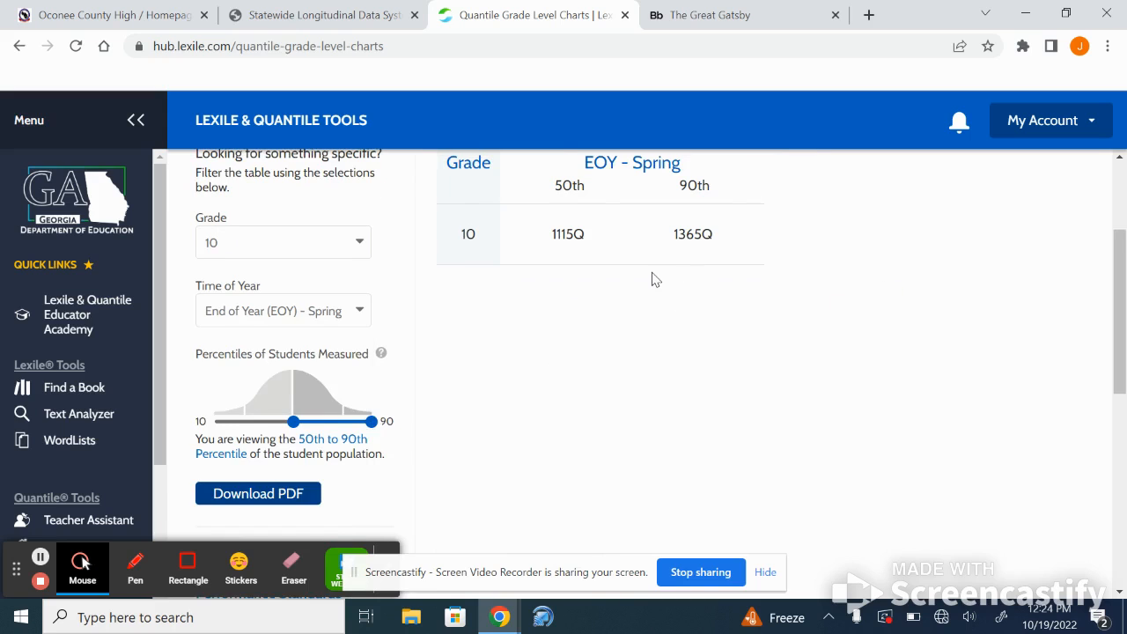
{"action": "left_click", "coordinate": [350, 352]}
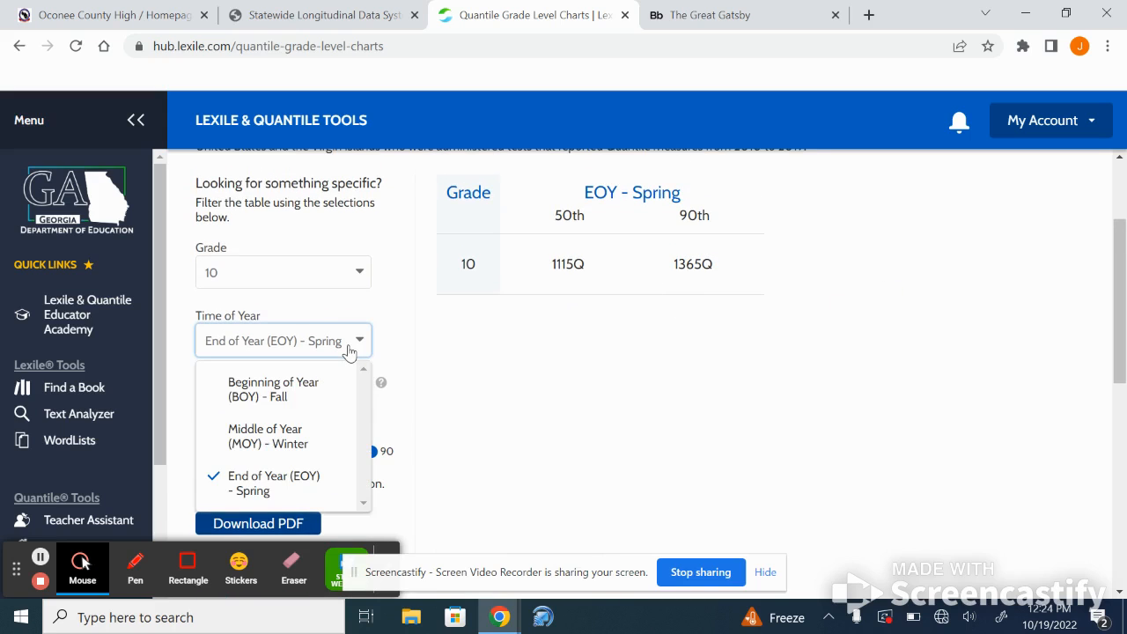
{"action": "left_click", "coordinate": [349, 352]}
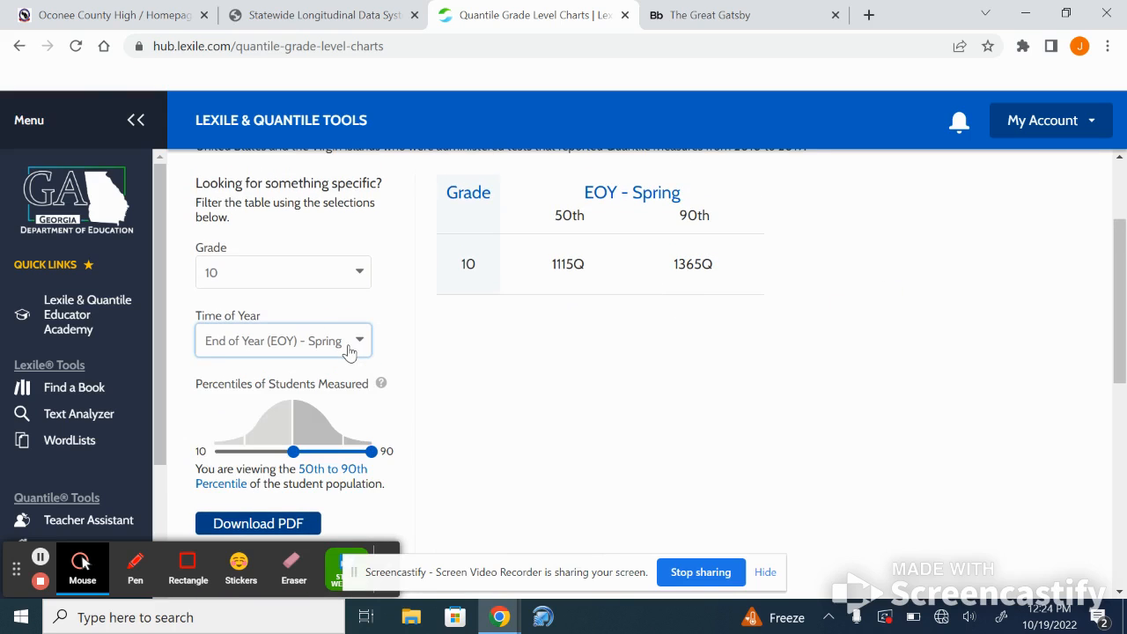
Go back to the tool overview and look over the remaining Quantile tools, including the Career Database and Measures Manager
{"action": "left_click", "coordinate": [20, 48]}
{"action": "scroll", "coordinate": [632, 342], "scroll_direction": "down", "scroll_amount": 12}
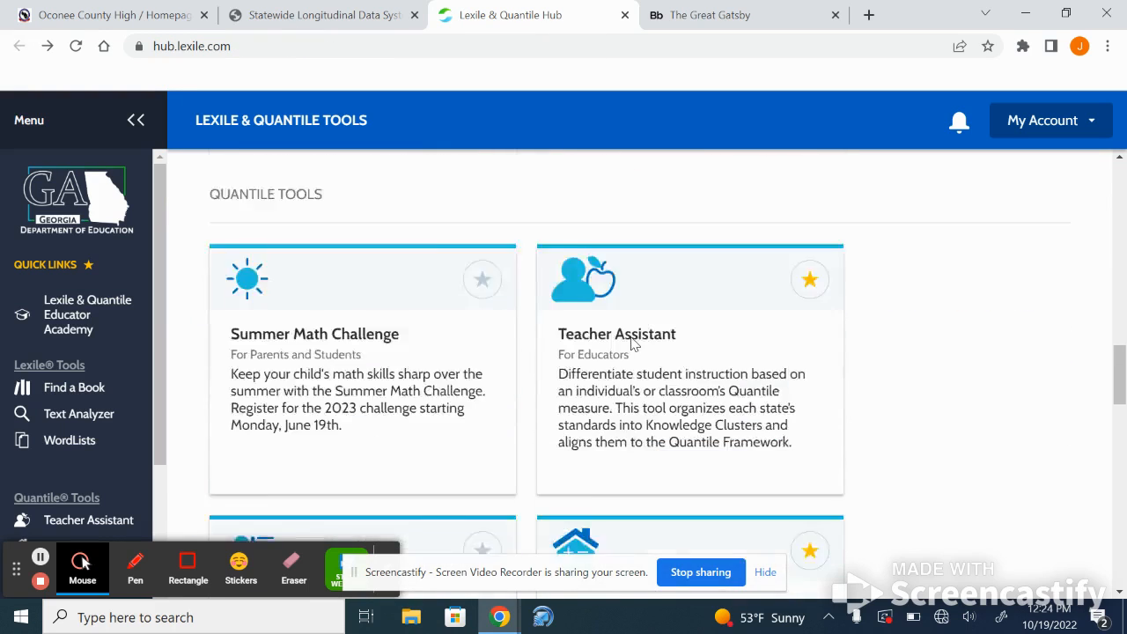
{"action": "scroll", "coordinate": [632, 343], "scroll_direction": "down", "scroll_amount": 6}
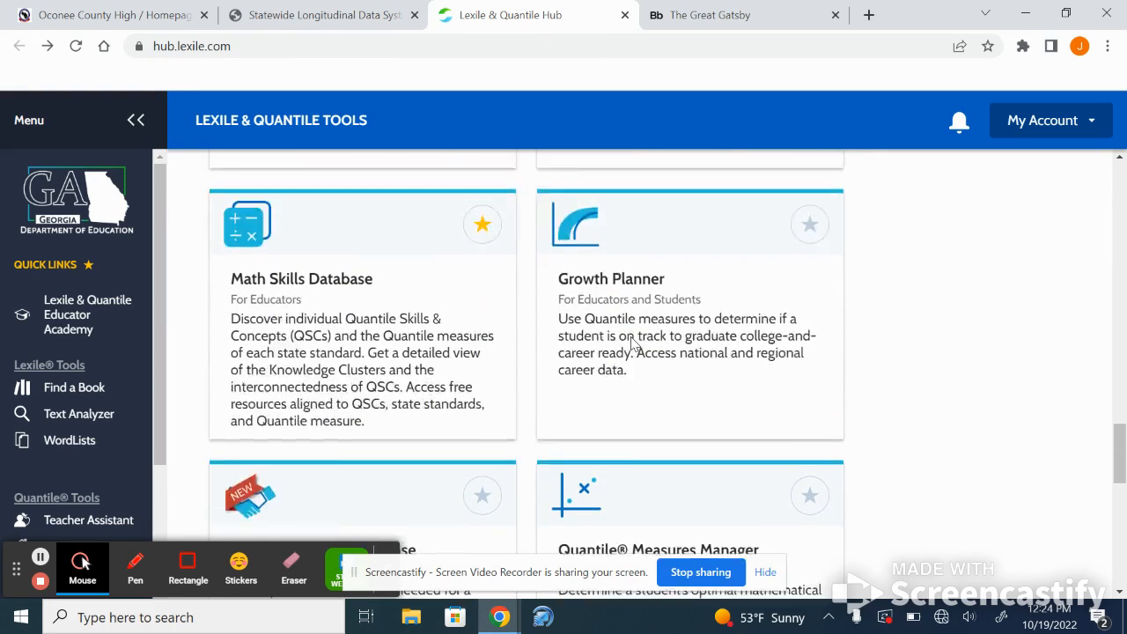
{"action": "scroll", "coordinate": [631, 343], "scroll_direction": "down", "scroll_amount": 2}
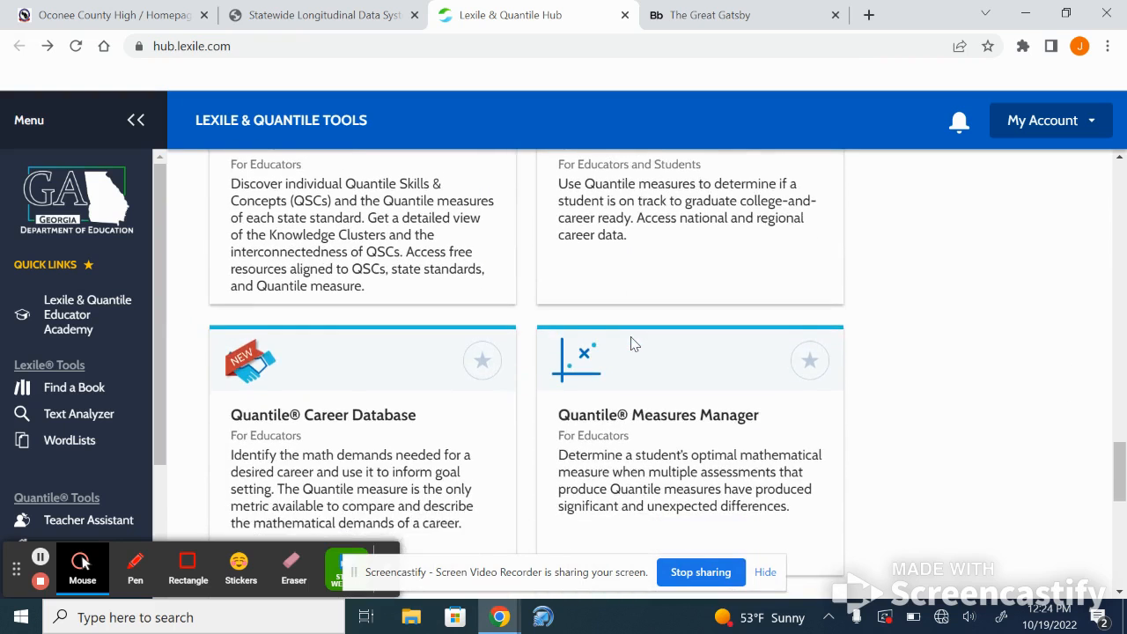
{"action": "scroll", "coordinate": [631, 343], "scroll_direction": "up", "scroll_amount": 1}
{"action": "scroll", "coordinate": [632, 343], "scroll_direction": "down", "scroll_amount": 2}
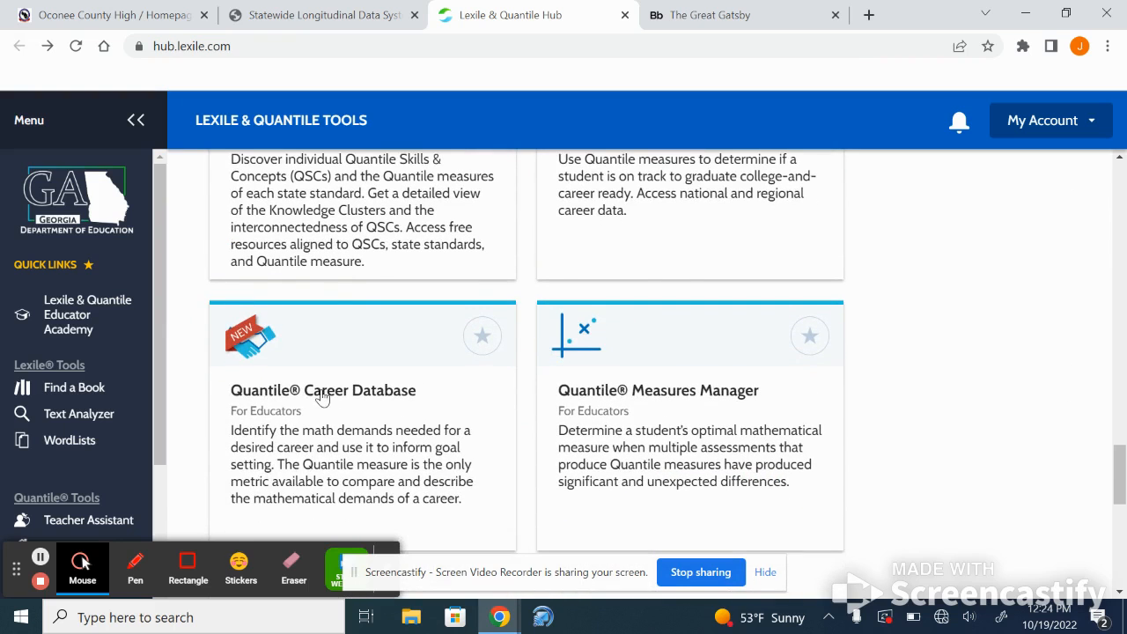
Open the Quantile Career Database and set the career search field to Architecture and Construction
{"action": "left_click", "coordinate": [322, 391]}
{"action": "left_click", "coordinate": [321, 419]}
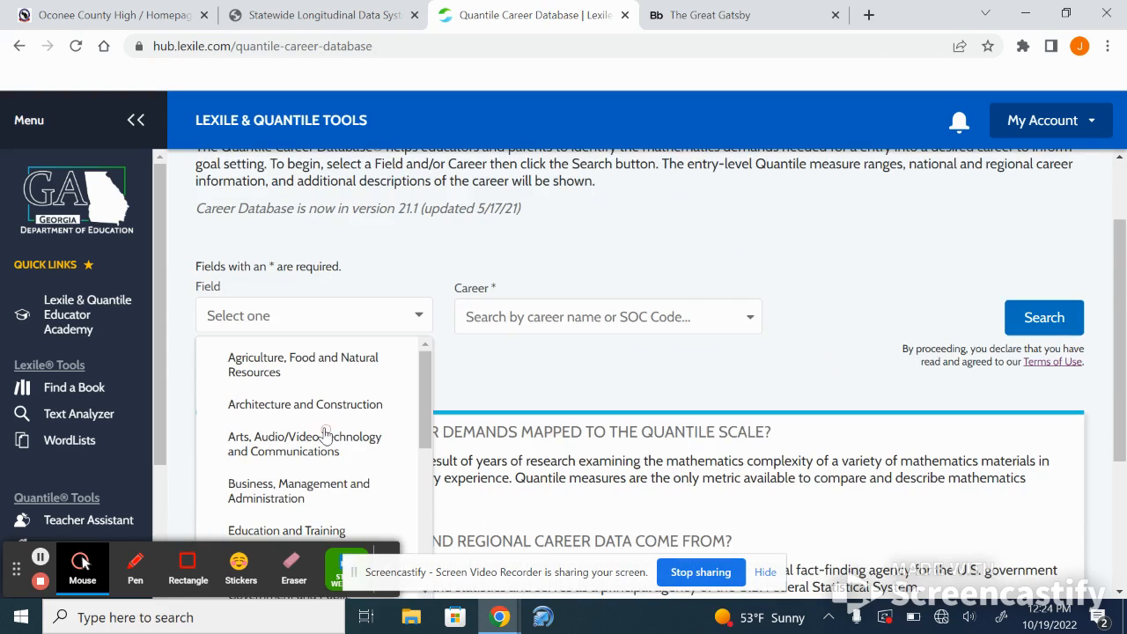
{"action": "left_click", "coordinate": [327, 404]}
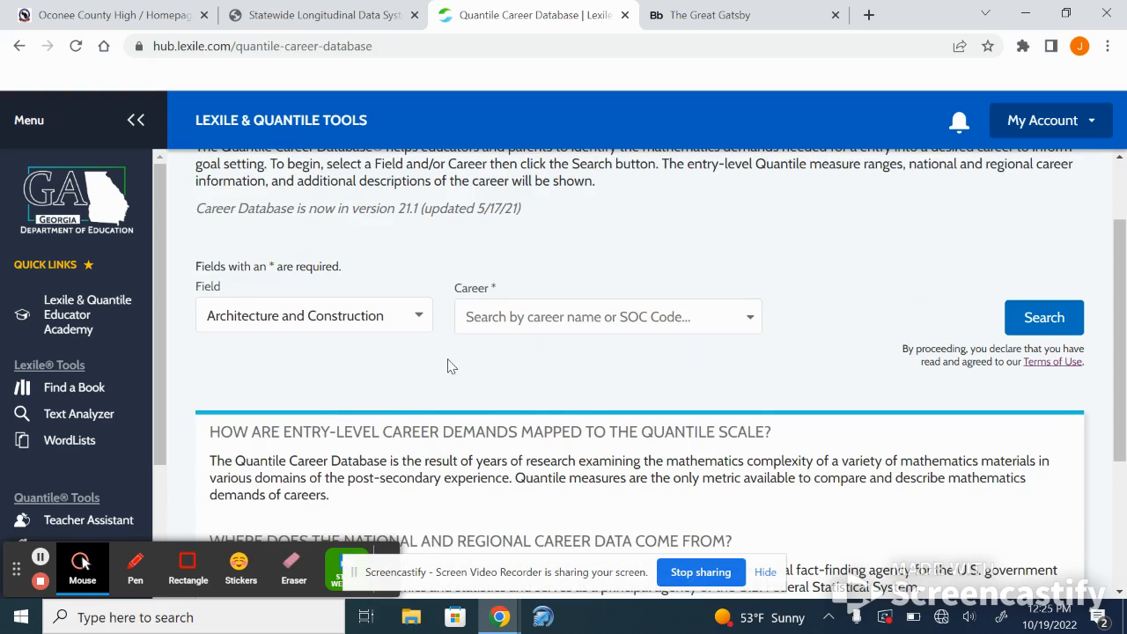
Search for the Carpet Installers career and review its job summary, required education and Quantile measure range
{"action": "left_click", "coordinate": [521, 319]}
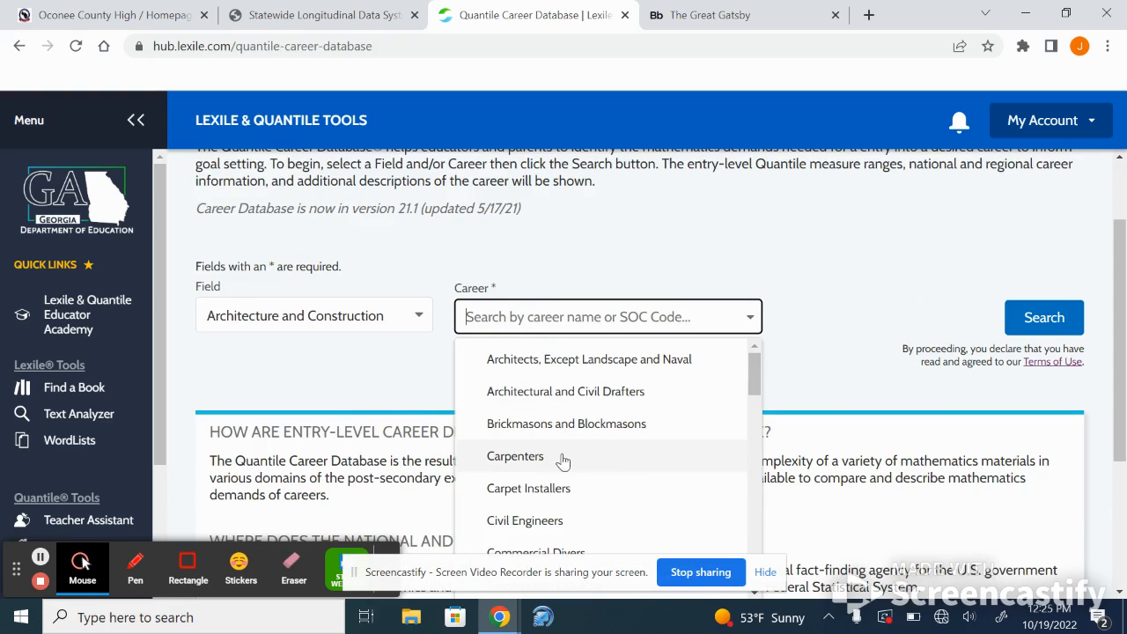
{"action": "left_click", "coordinate": [562, 498]}
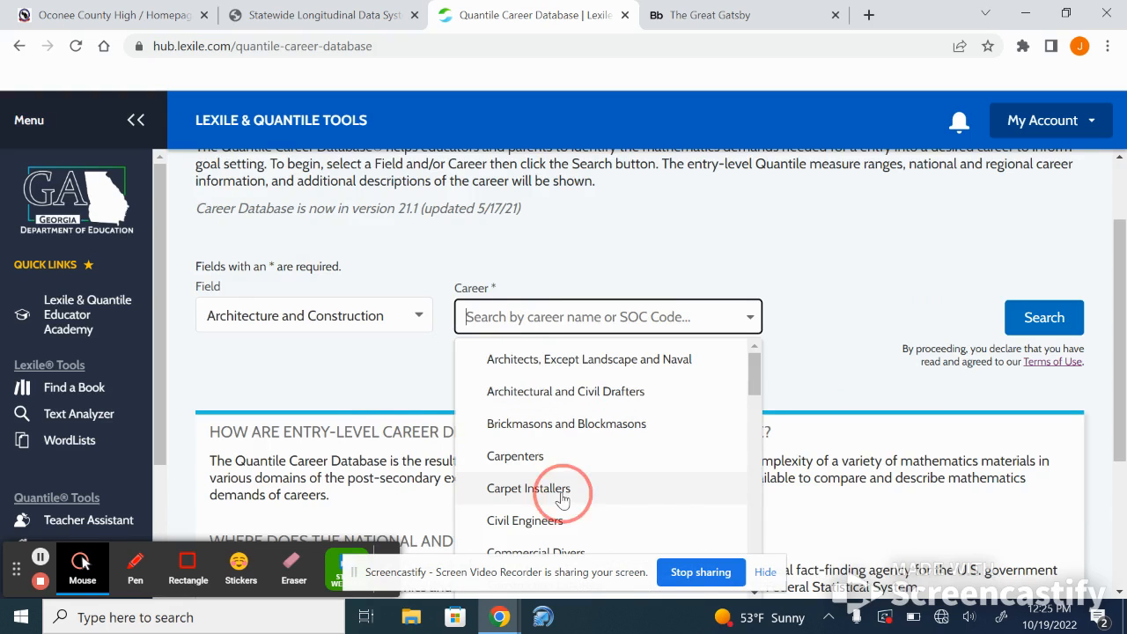
{"action": "left_click", "coordinate": [1049, 321]}
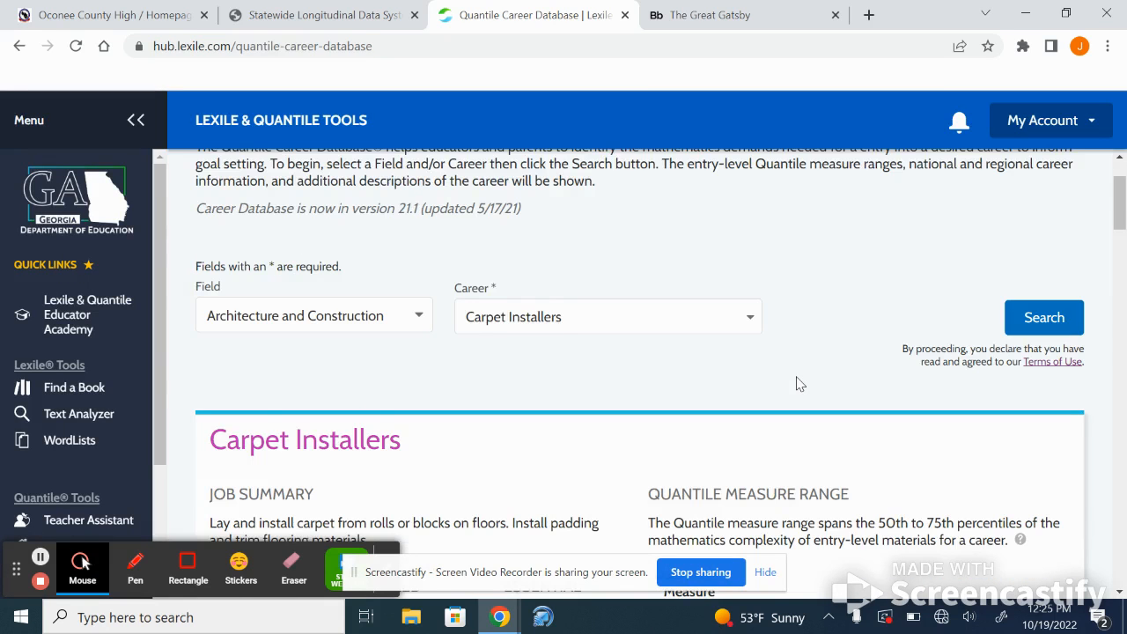
{"action": "scroll", "coordinate": [799, 384], "scroll_direction": "down", "scroll_amount": 3}
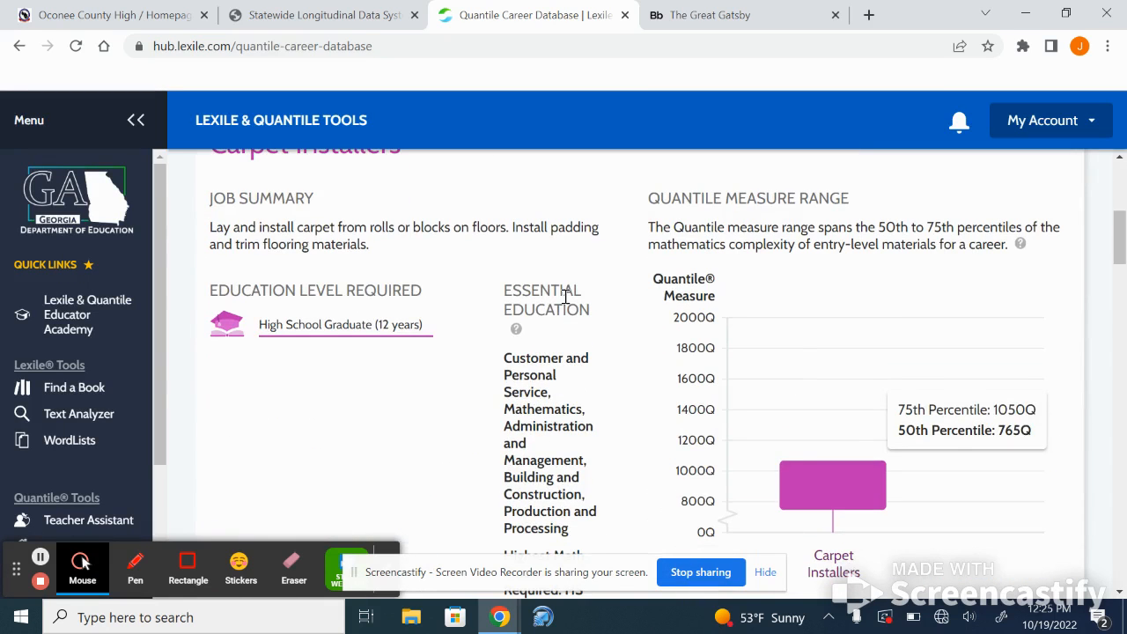
{"action": "scroll", "coordinate": [566, 302], "scroll_direction": "up", "scroll_amount": 1}
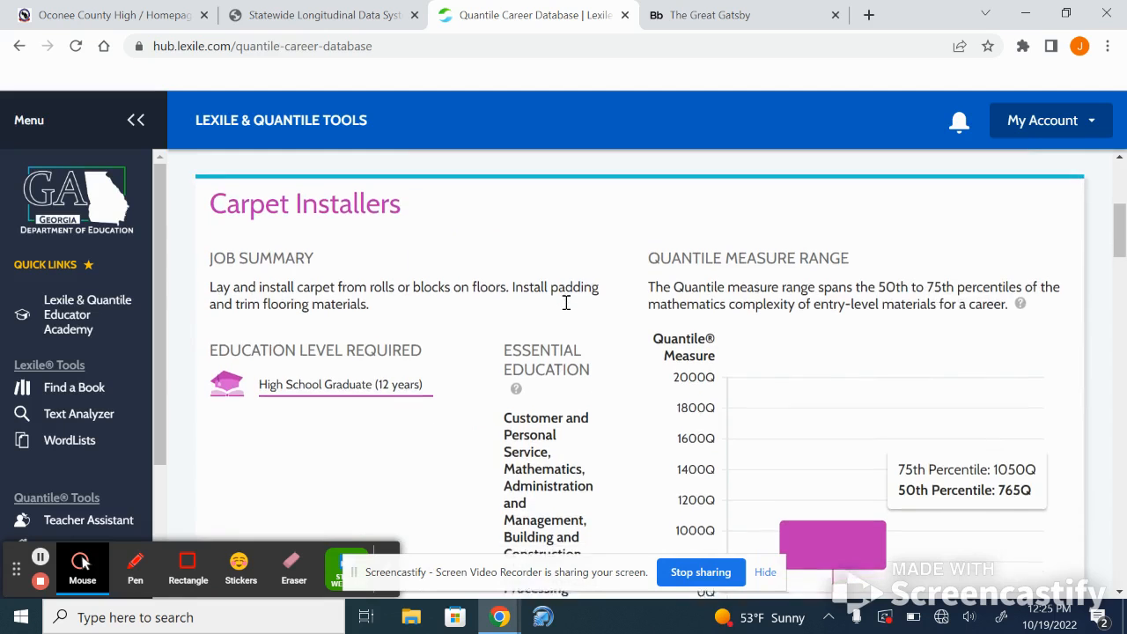
Examine the Carpet Installers career's essential education, required math course, pay, growth, job openings and state information section
{"action": "scroll", "coordinate": [566, 302], "scroll_direction": "down", "scroll_amount": 1}
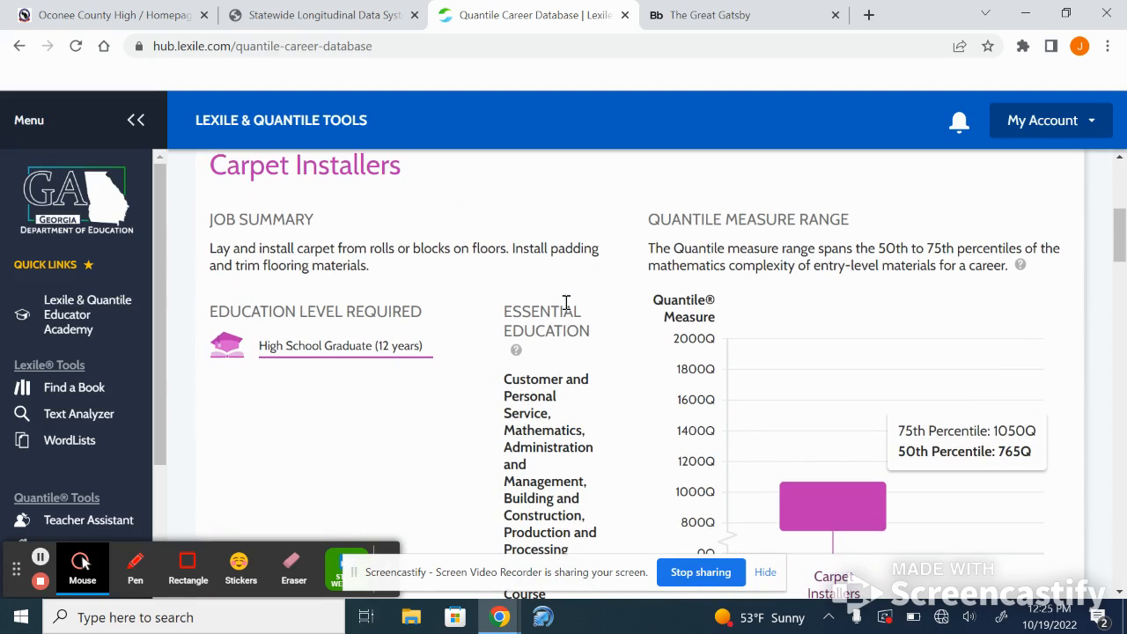
{"action": "scroll", "coordinate": [566, 302], "scroll_direction": "down", "scroll_amount": 1}
{"action": "scroll", "coordinate": [566, 302], "scroll_direction": "down", "scroll_amount": 1}
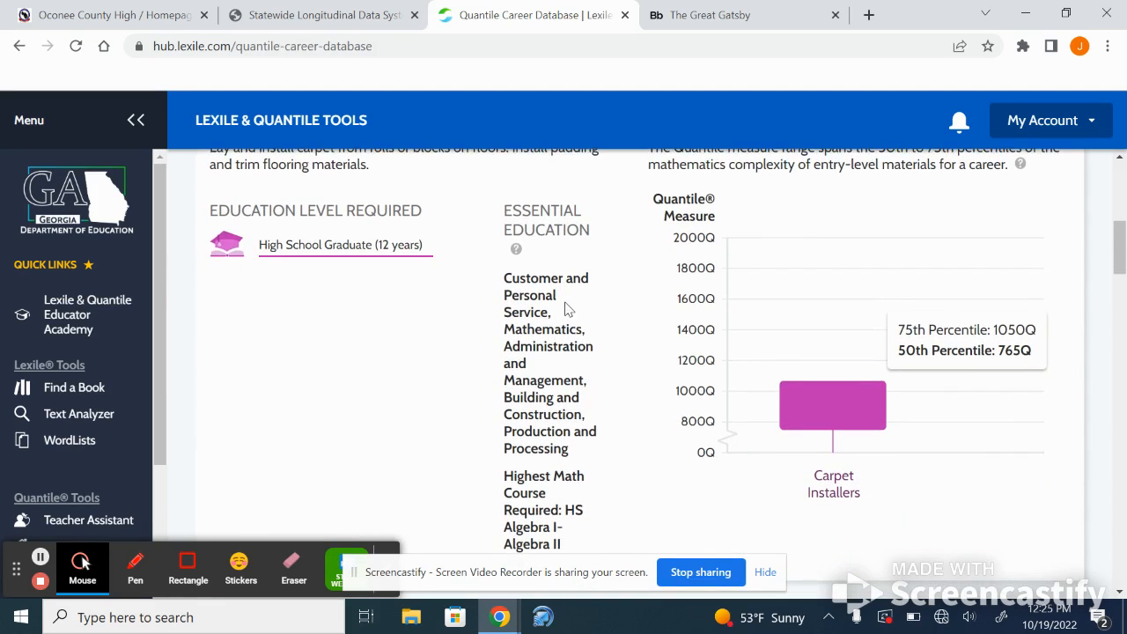
{"action": "scroll", "coordinate": [566, 308], "scroll_direction": "down", "scroll_amount": 6}
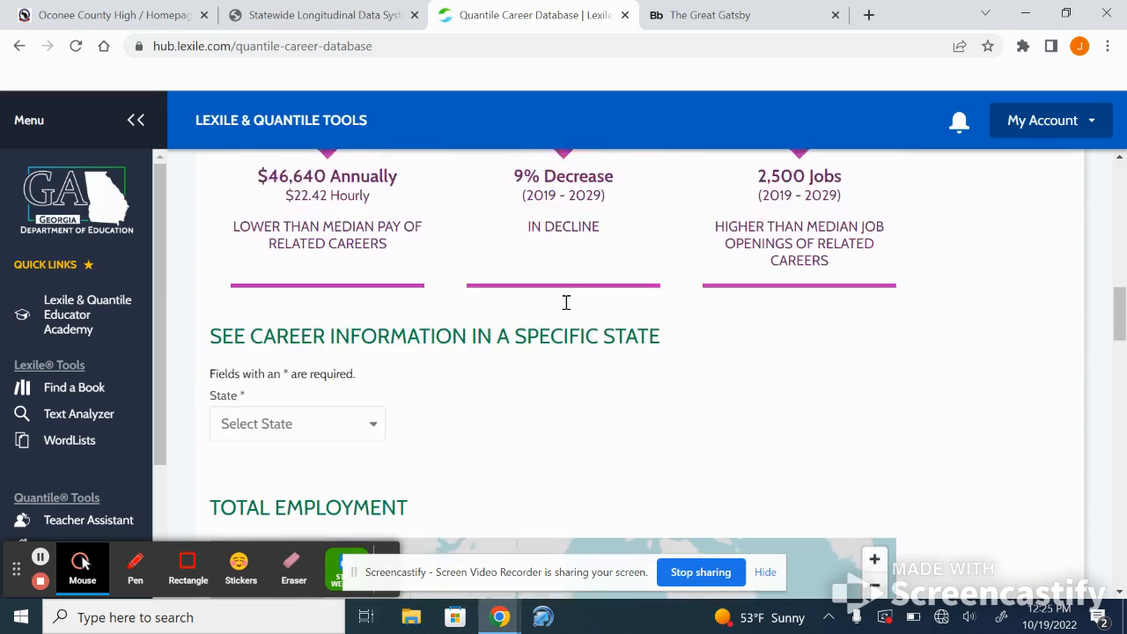
Return to the tool overview and open the Math Skills Database among the Quantile tools
{"action": "left_click", "coordinate": [20, 46]}
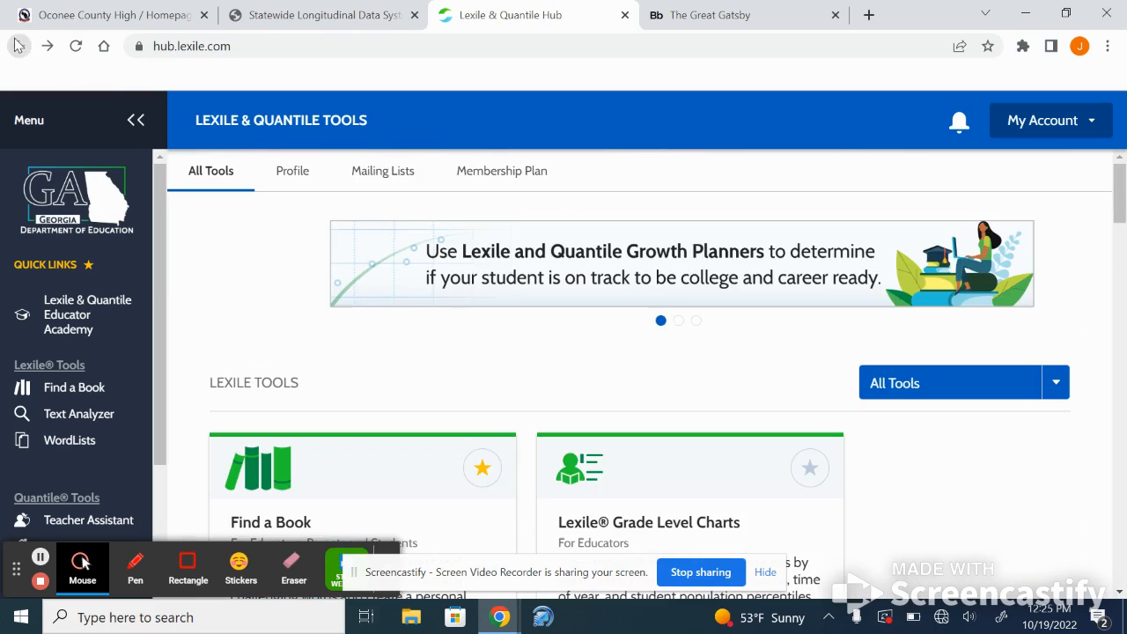
{"action": "scroll", "coordinate": [319, 326], "scroll_direction": "down", "scroll_amount": 3}
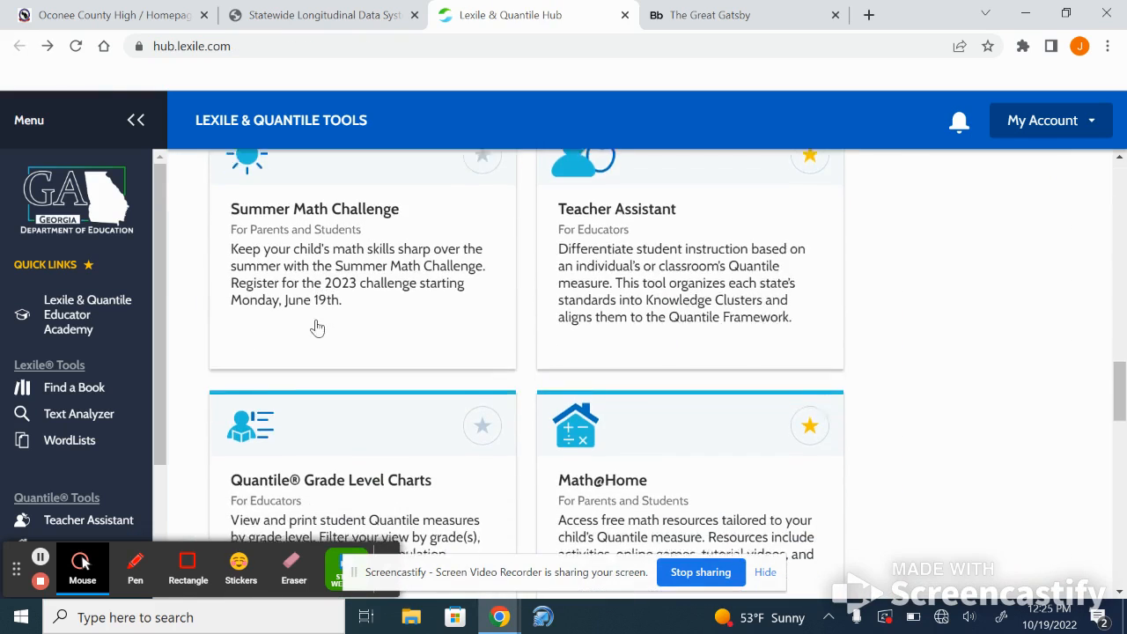
{"action": "scroll", "coordinate": [318, 326], "scroll_direction": "down", "scroll_amount": 4}
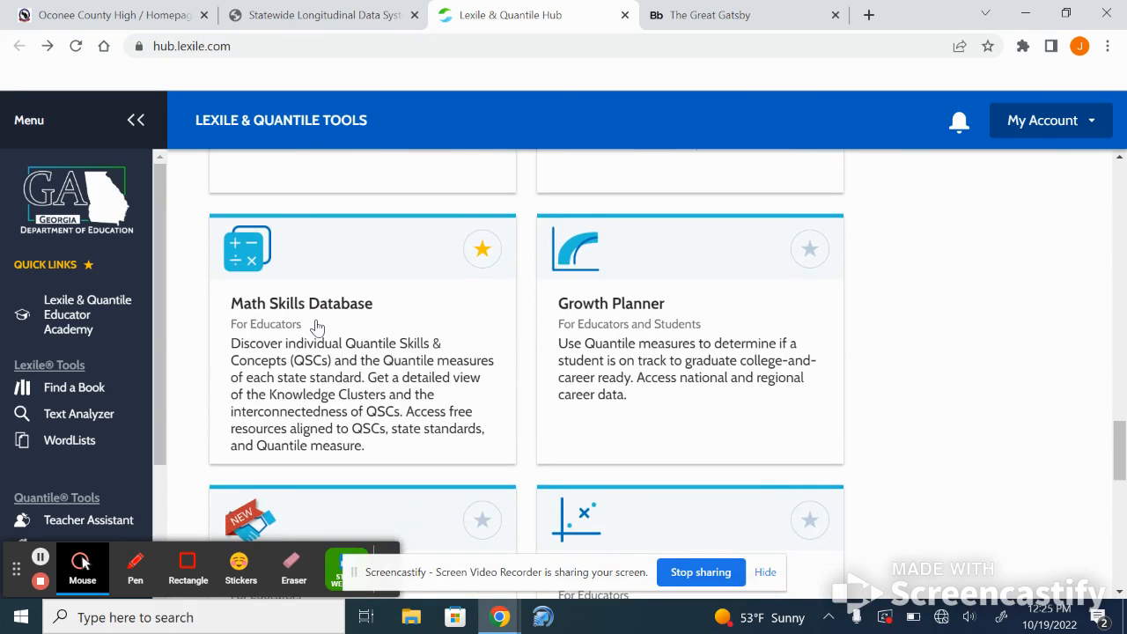
{"action": "scroll", "coordinate": [317, 328], "scroll_direction": "down", "scroll_amount": 1}
{"action": "left_click", "coordinate": [328, 245]}
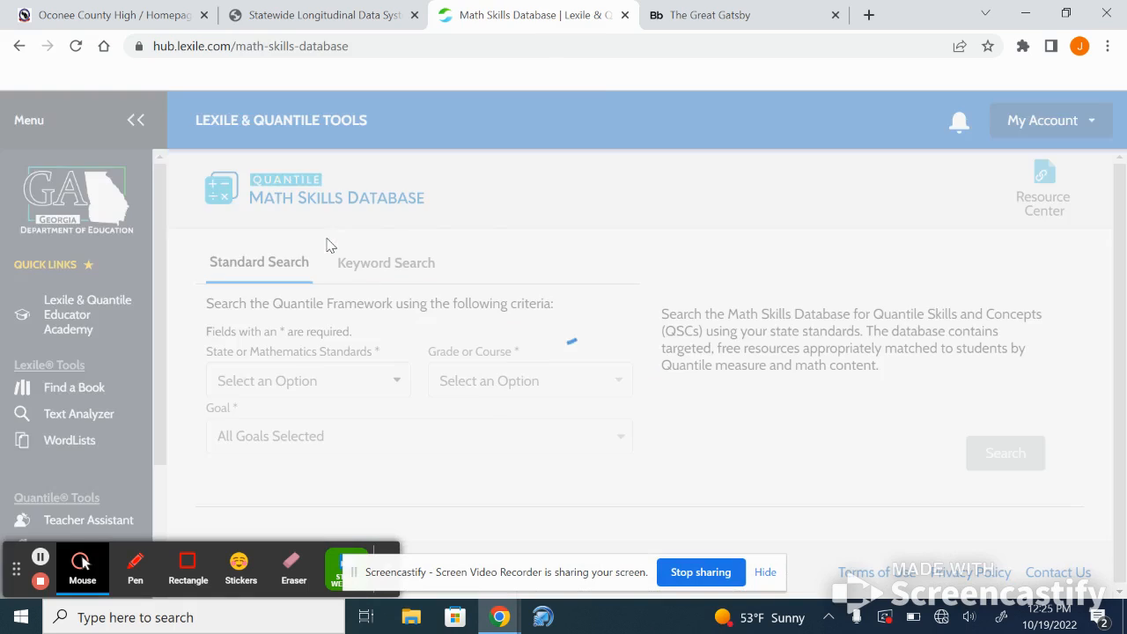
Set the standard search criteria to Georgia for the state standards and Algebra 2 for the course
{"action": "left_click", "coordinate": [360, 381]}
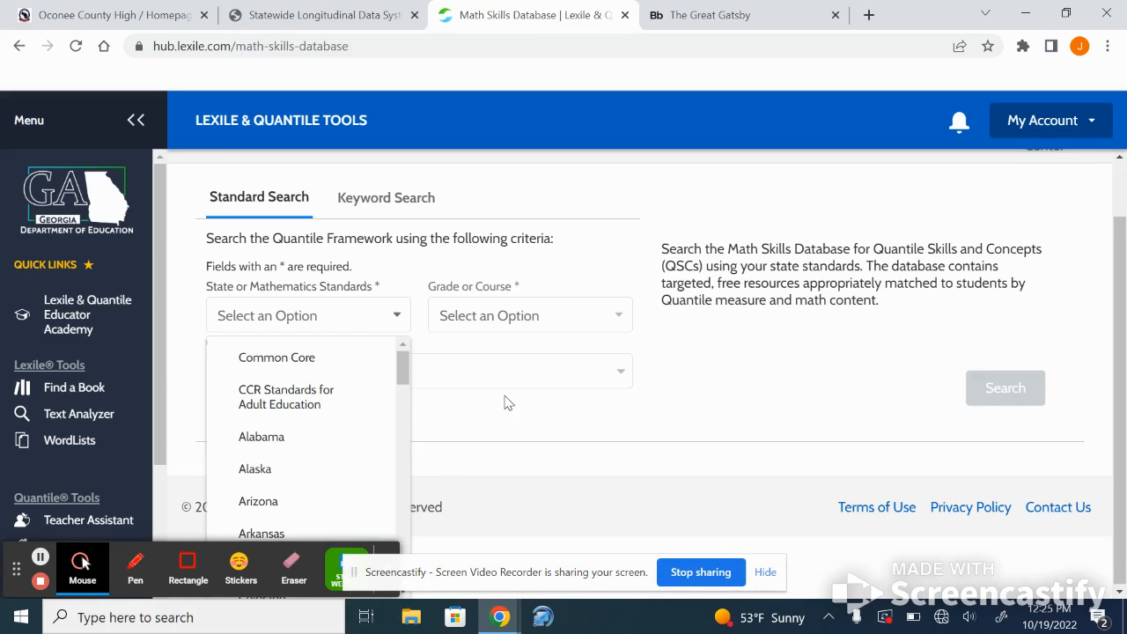
{"action": "scroll", "coordinate": [349, 435], "scroll_direction": "down", "scroll_amount": 5}
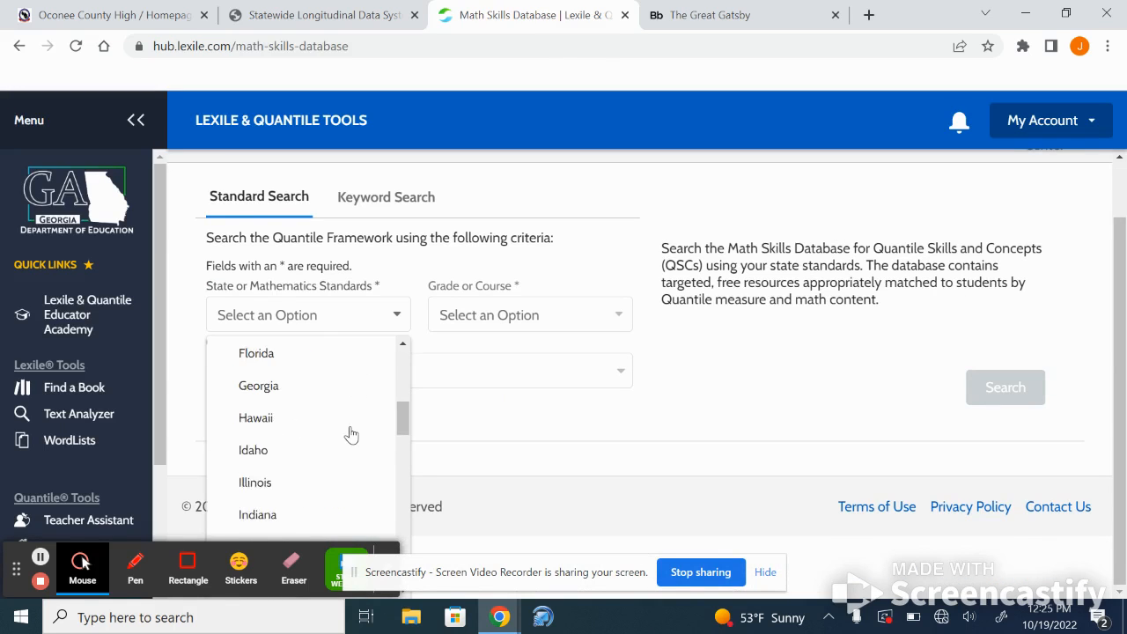
{"action": "scroll", "coordinate": [350, 435], "scroll_direction": "down", "scroll_amount": 2}
{"action": "scroll", "coordinate": [305, 397], "scroll_direction": "up", "scroll_amount": 2}
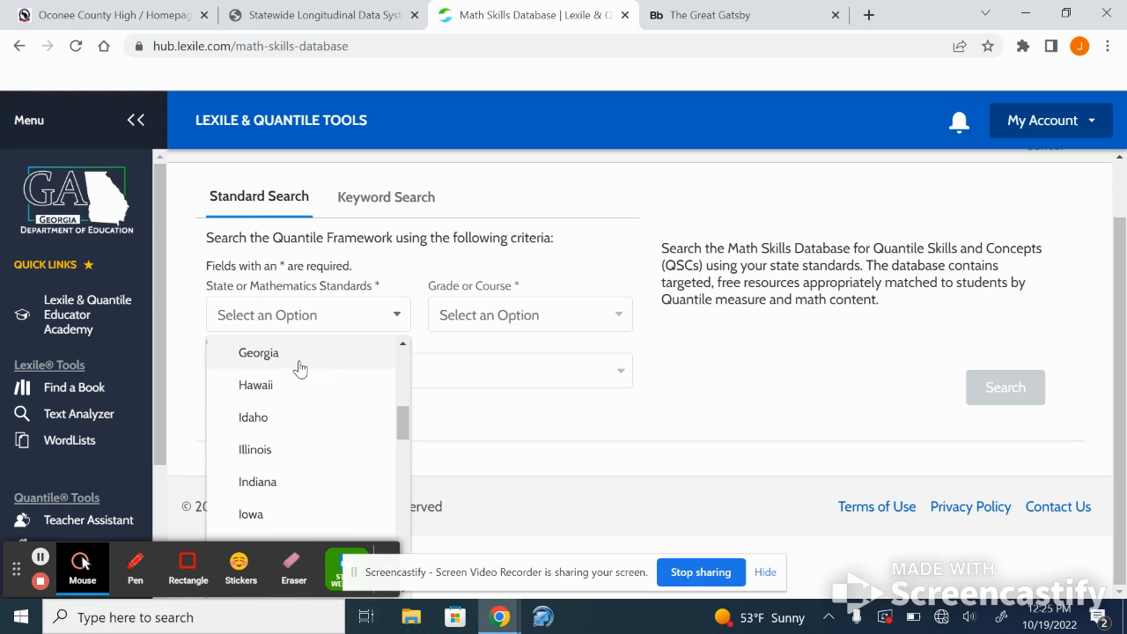
{"action": "left_click", "coordinate": [299, 353]}
{"action": "left_click", "coordinate": [523, 393]}
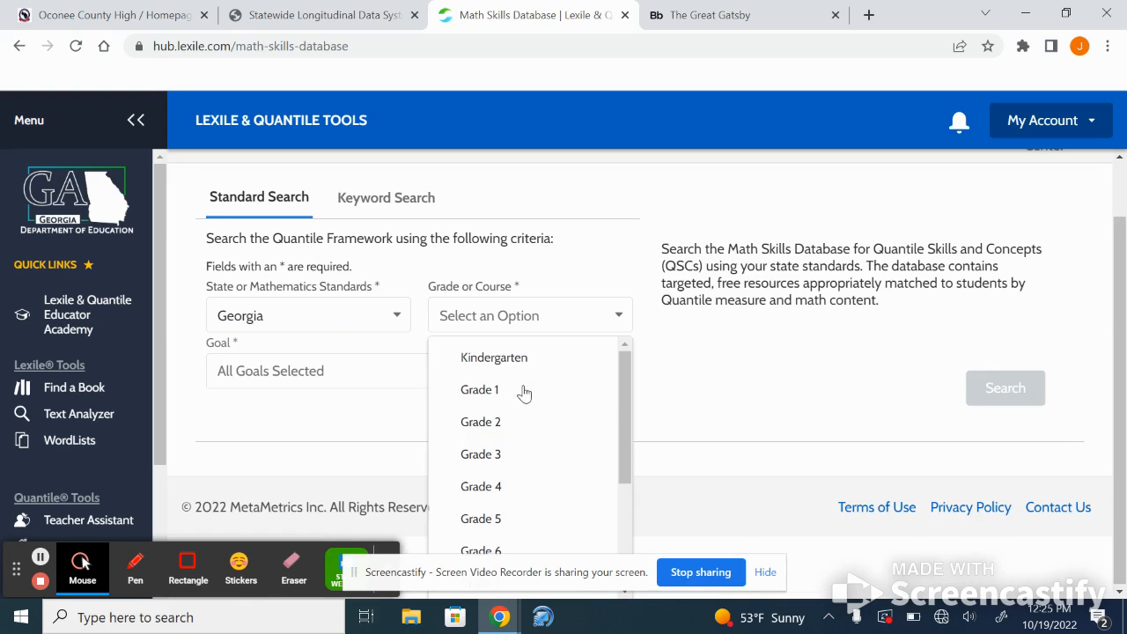
{"action": "scroll", "coordinate": [554, 478], "scroll_direction": "down", "scroll_amount": 3}
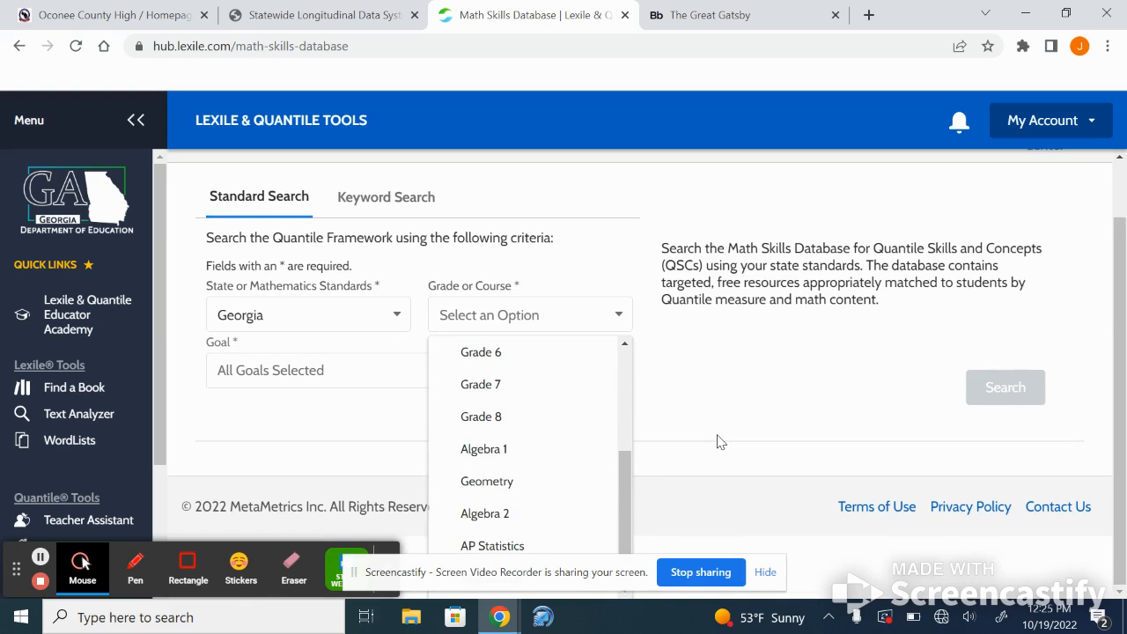
{"action": "left_click", "coordinate": [560, 516]}
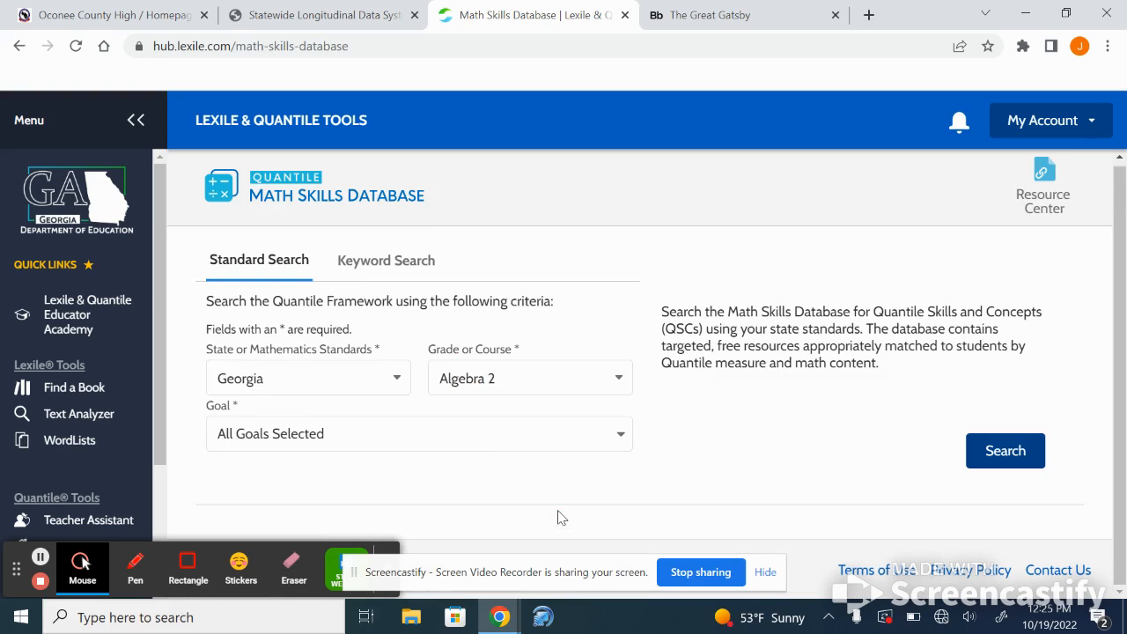
Choose goal MGSE9-12.N.CN.2 on operations with complex numbers and search the database for matching skills
{"action": "left_click", "coordinate": [486, 440]}
{"action": "scroll", "coordinate": [680, 371], "scroll_direction": "down", "scroll_amount": 1}
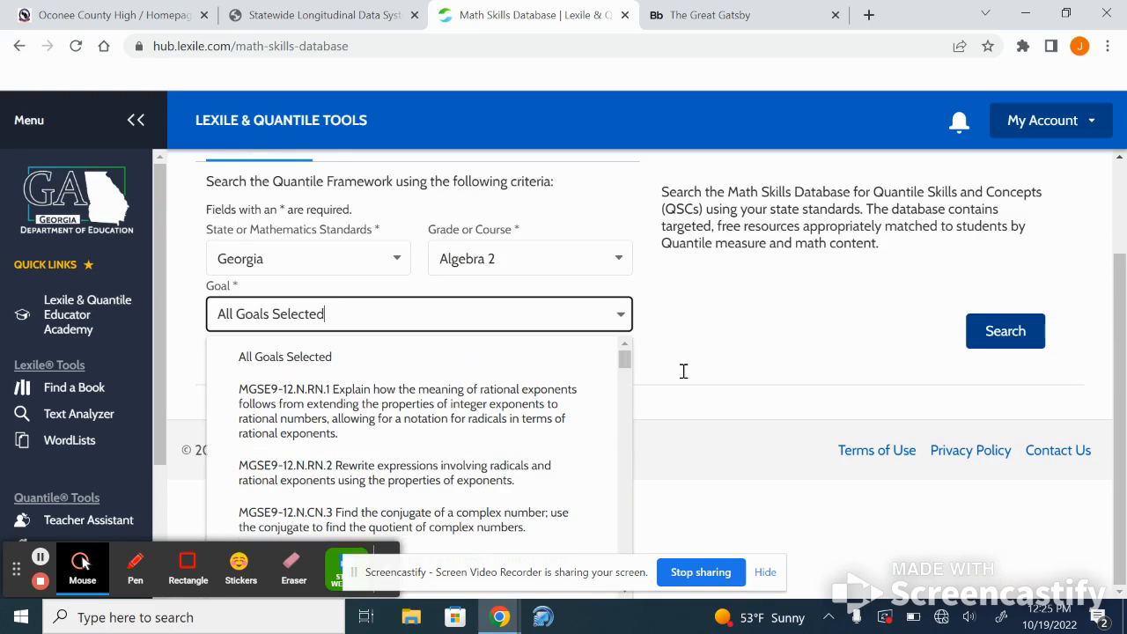
{"action": "scroll", "coordinate": [480, 455], "scroll_direction": "down", "scroll_amount": 3}
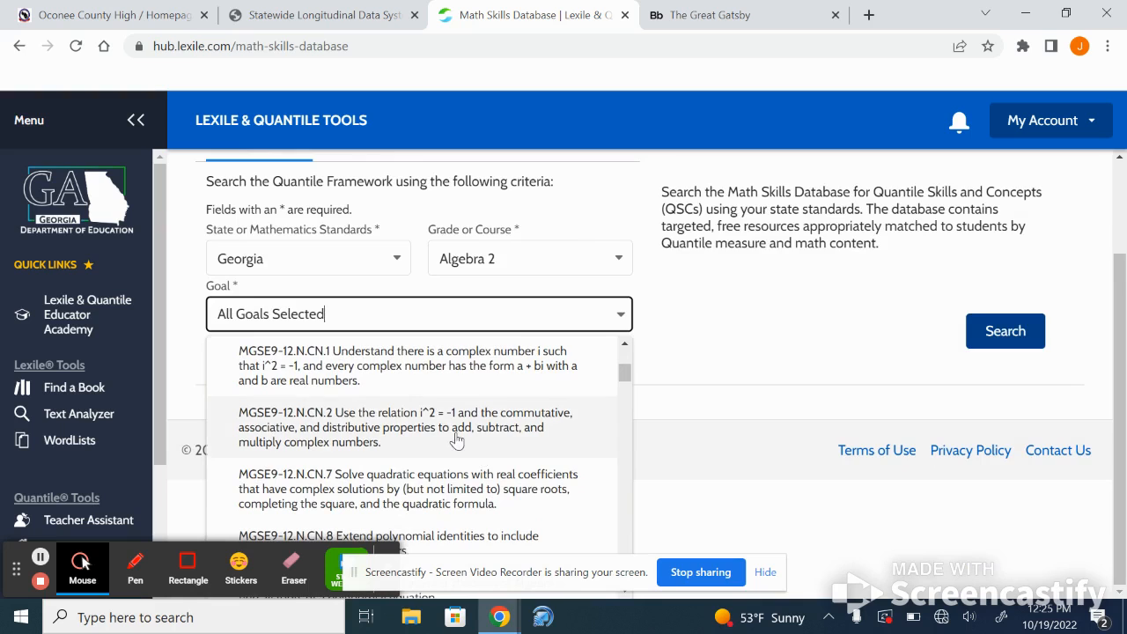
{"action": "left_click", "coordinate": [460, 436]}
{"action": "left_click", "coordinate": [705, 422]}
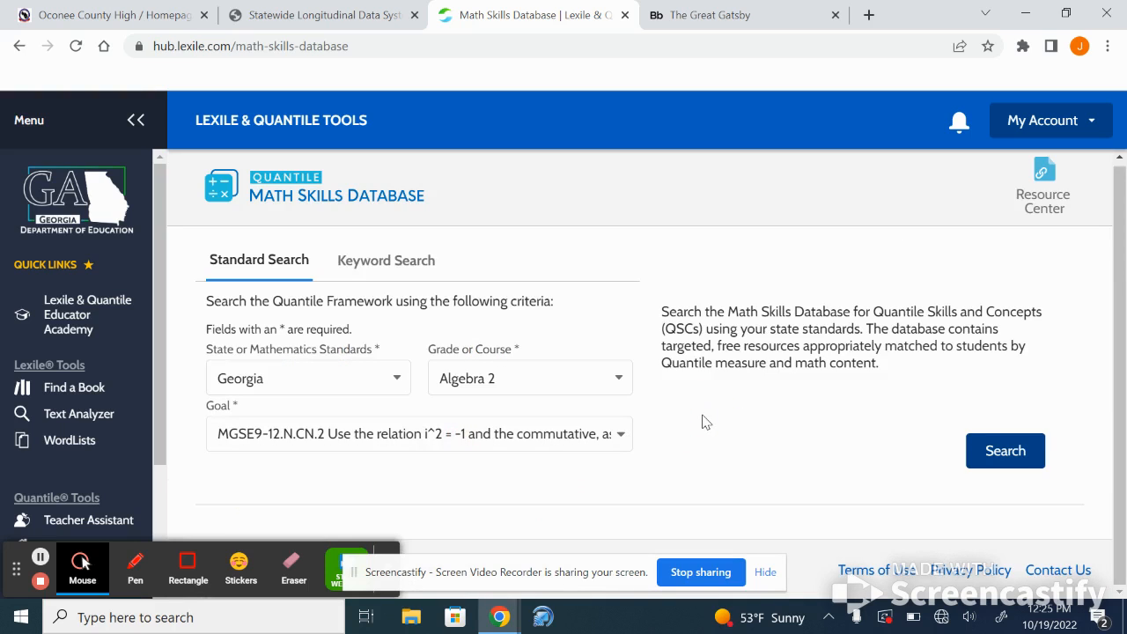
{"action": "left_click", "coordinate": [989, 452]}
{"action": "scroll", "coordinate": [816, 443], "scroll_direction": "down", "scroll_amount": 2}
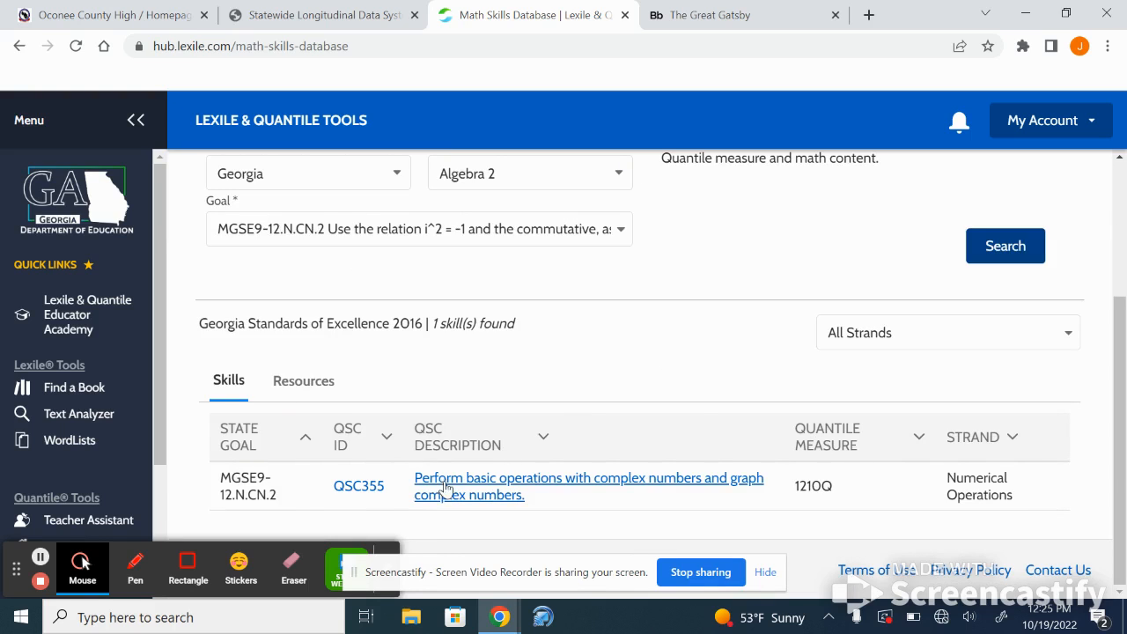
Open the skill on basic operations with complex numbers, review its knowledge cluster and Georgia standards, and close its page
{"action": "left_click", "coordinate": [494, 490]}
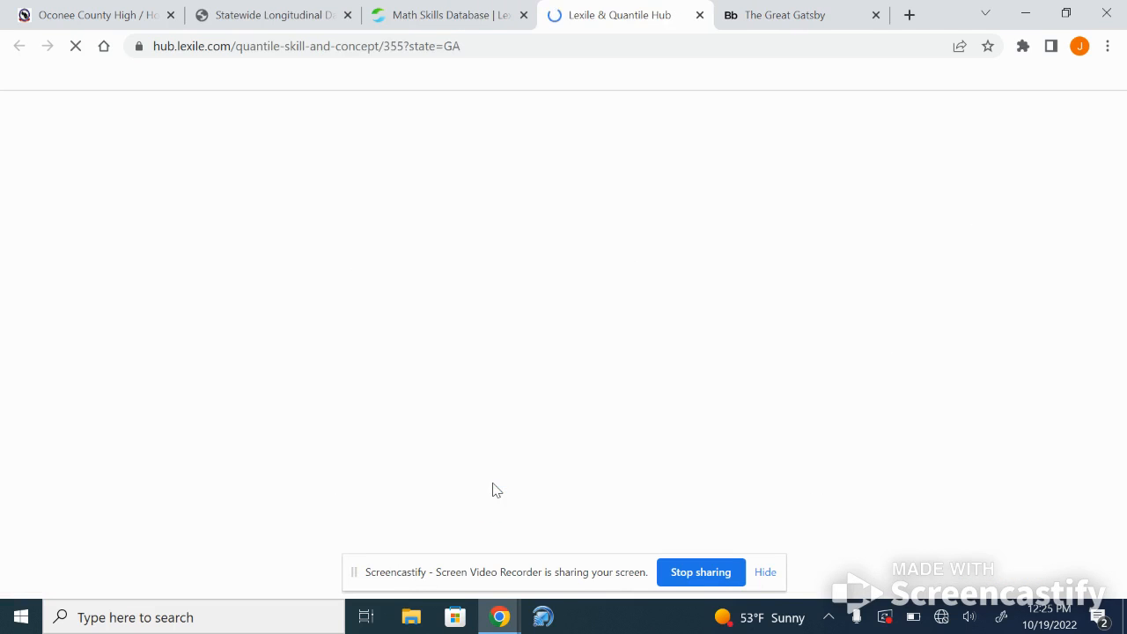
{"action": "scroll", "coordinate": [571, 278], "scroll_direction": "down", "scroll_amount": 3}
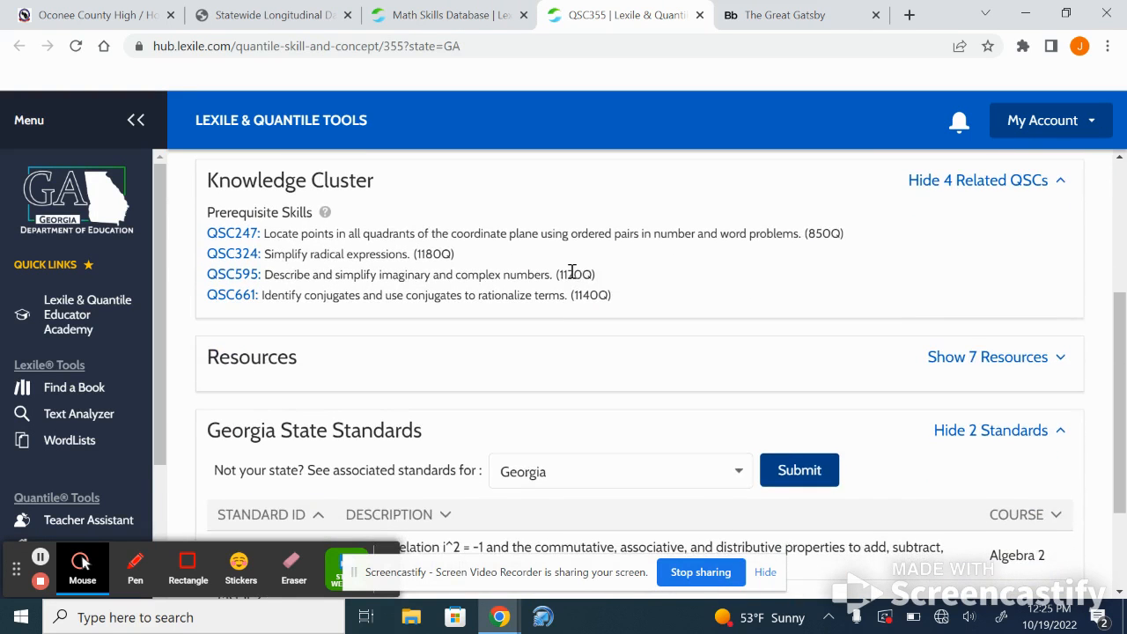
{"action": "scroll", "coordinate": [571, 272], "scroll_direction": "down", "scroll_amount": 2}
{"action": "scroll", "coordinate": [572, 275], "scroll_direction": "up", "scroll_amount": 3}
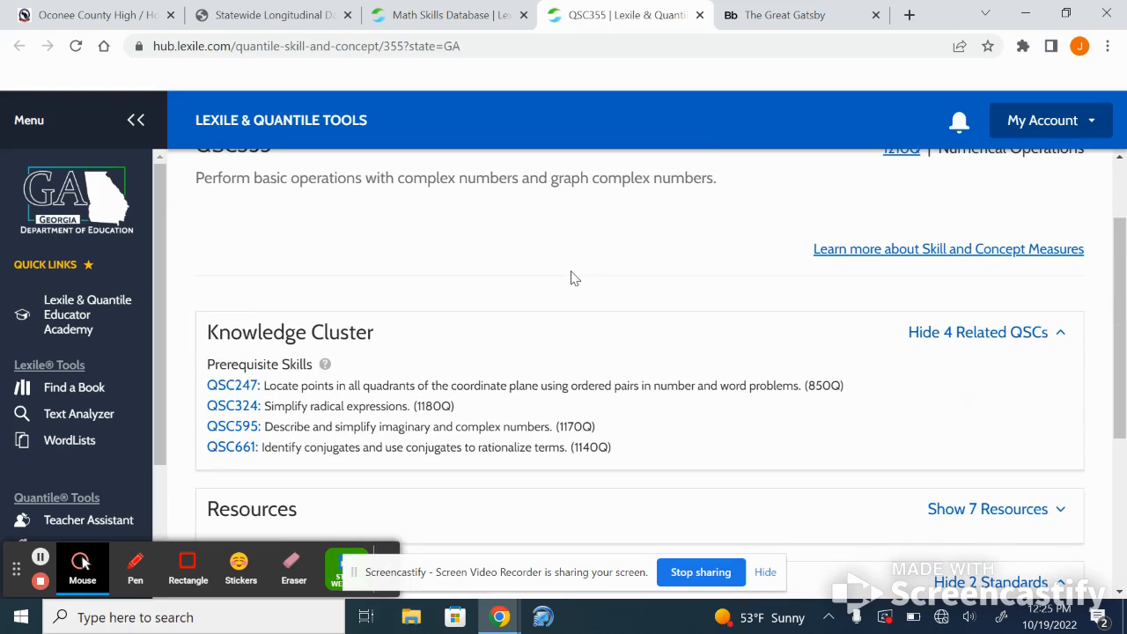
{"action": "left_click", "coordinate": [700, 15]}
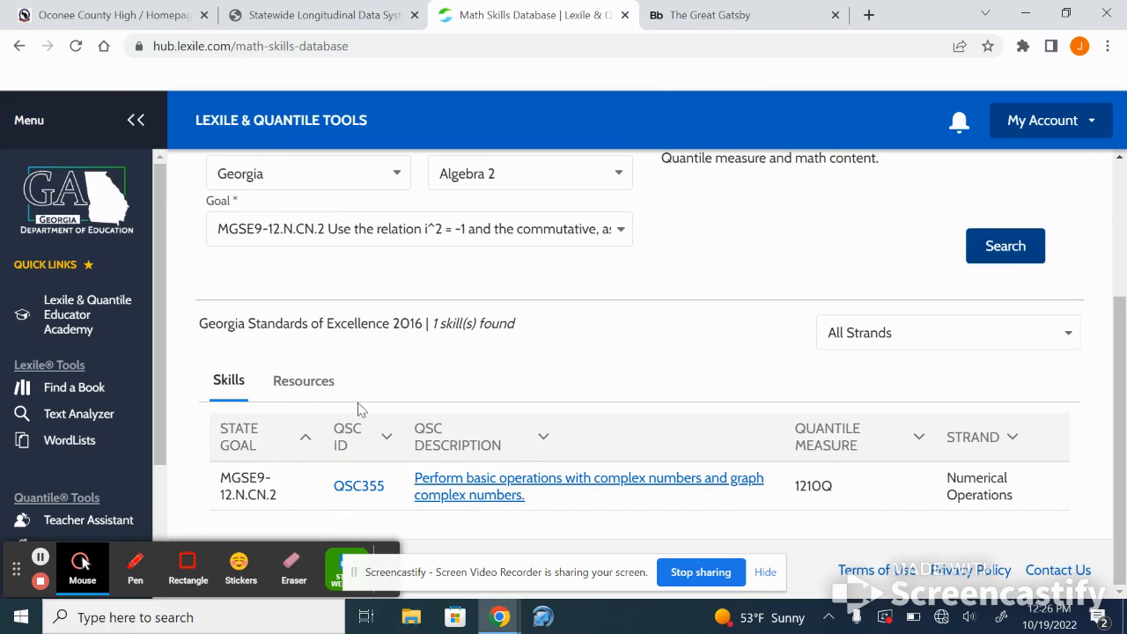
View the skill's resources and the Illustrative Mathematics task Computations With Complex Numbers, and return to the tool overview
{"action": "left_click", "coordinate": [312, 394]}
{"action": "scroll", "coordinate": [523, 402], "scroll_direction": "down", "scroll_amount": 2}
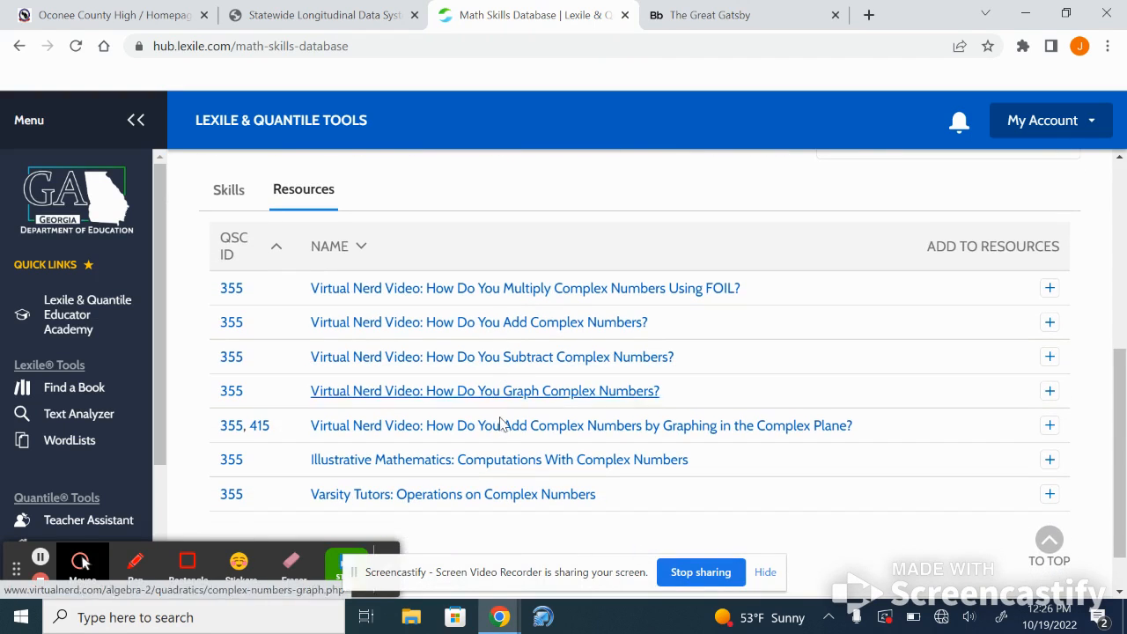
{"action": "left_click", "coordinate": [508, 469]}
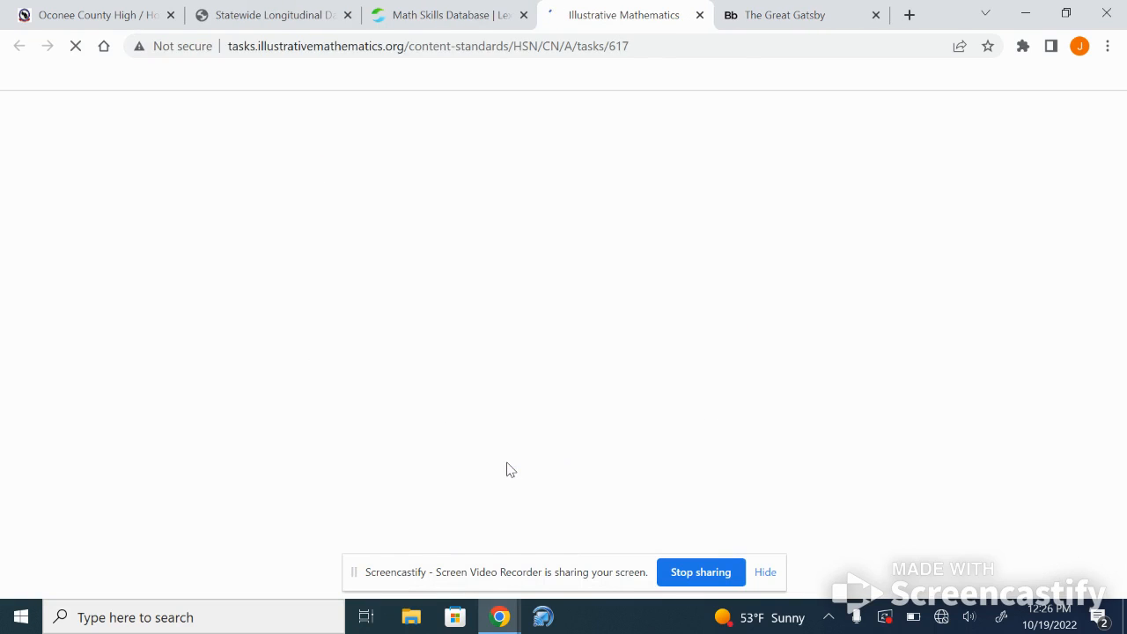
{"action": "scroll", "coordinate": [508, 466], "scroll_direction": "down", "scroll_amount": 4}
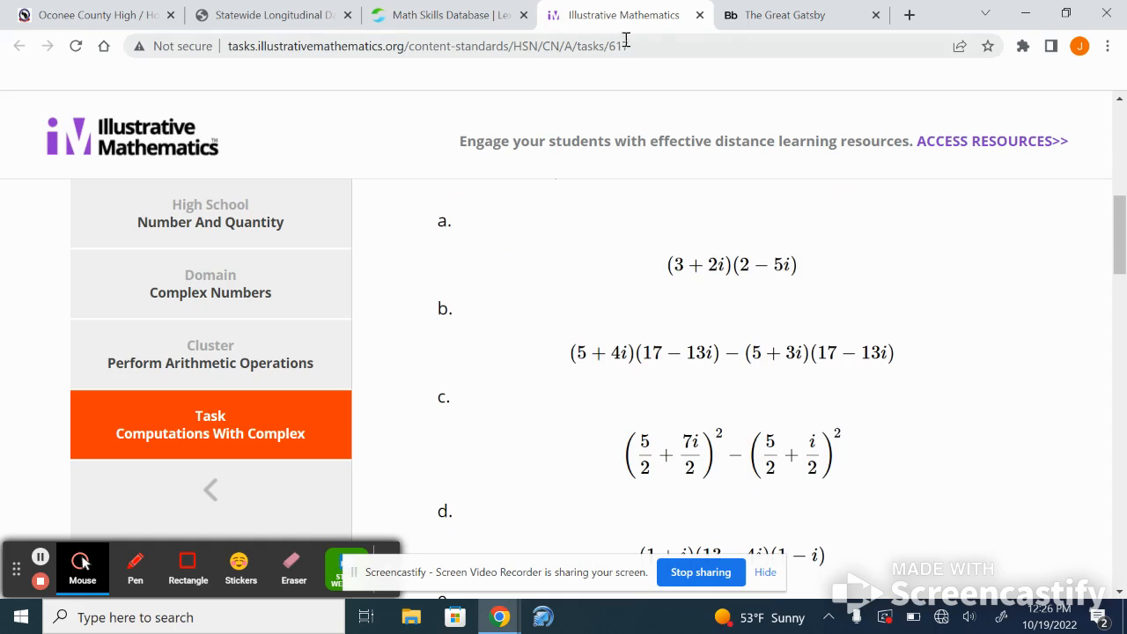
{"action": "left_click", "coordinate": [701, 16]}
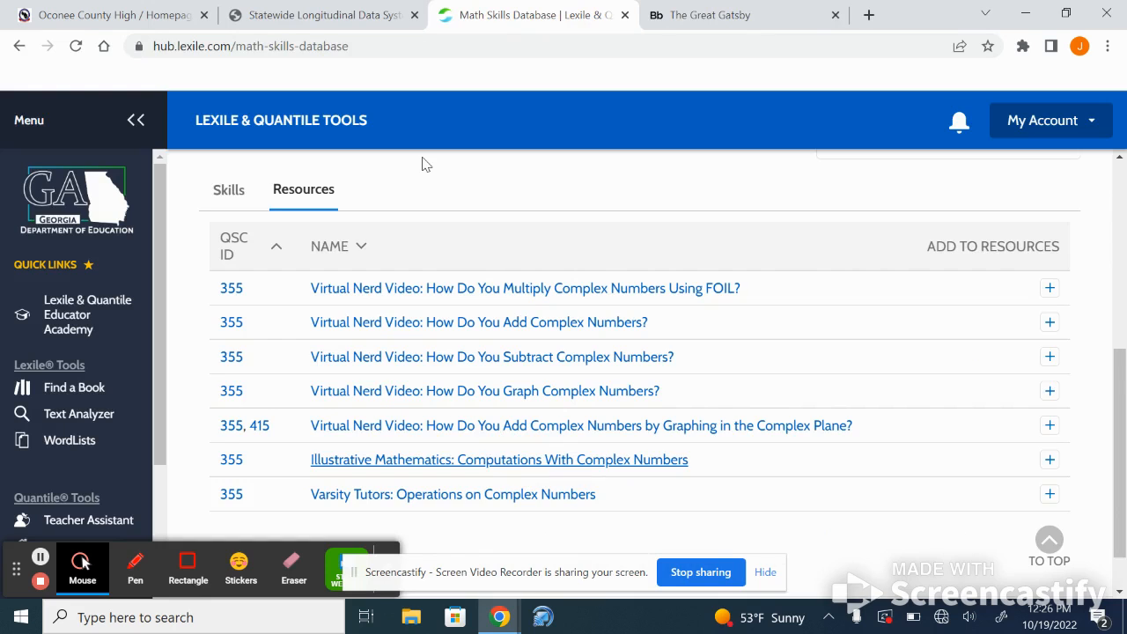
{"action": "left_click", "coordinate": [20, 53]}
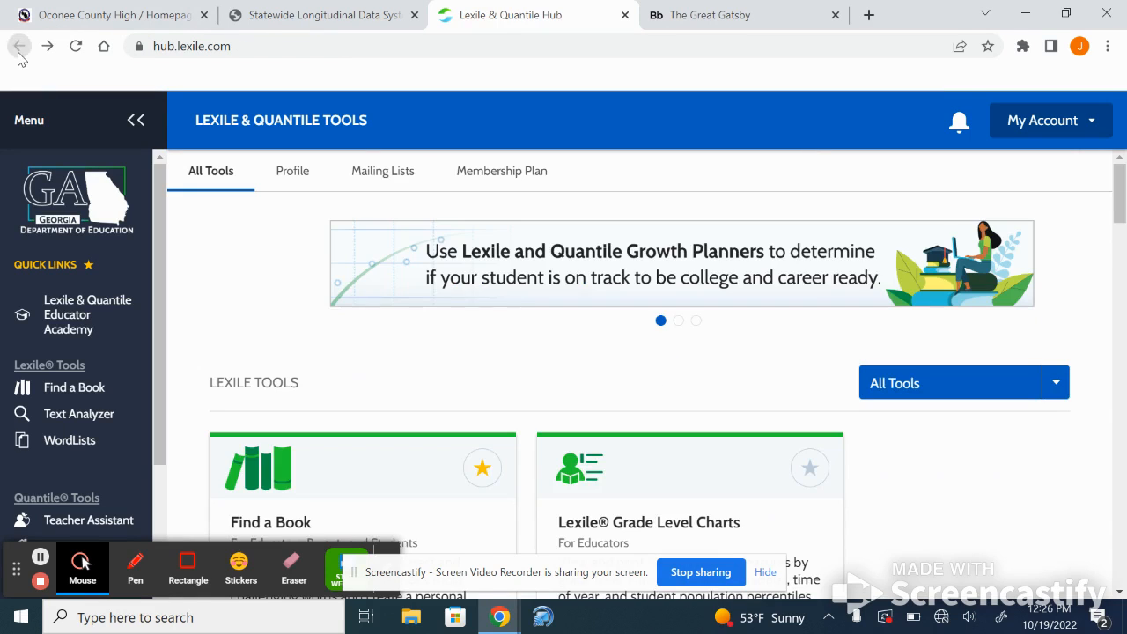